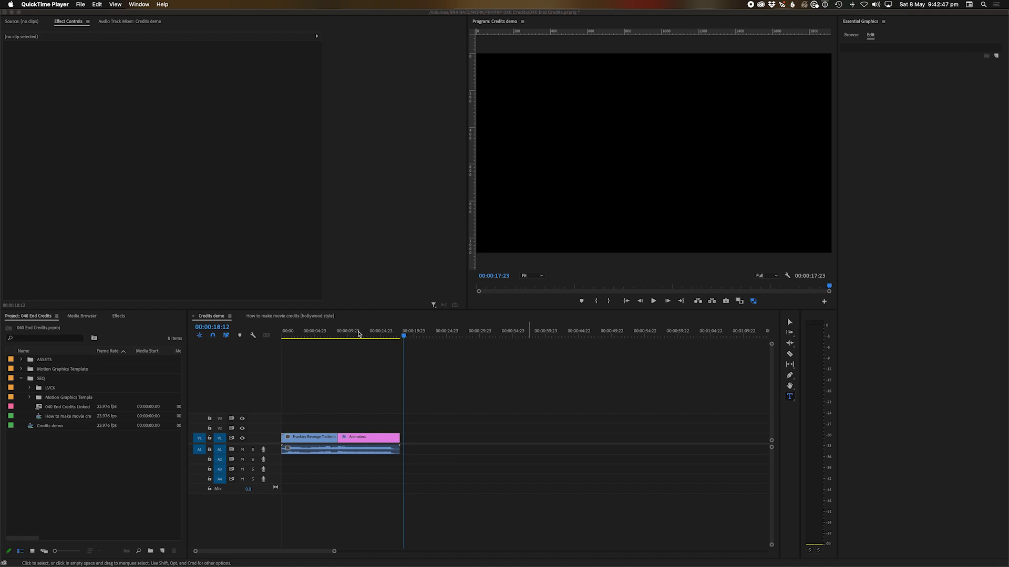
# Play the finished rolling credits example from about nine seconds in.
pyautogui.click(357, 333)
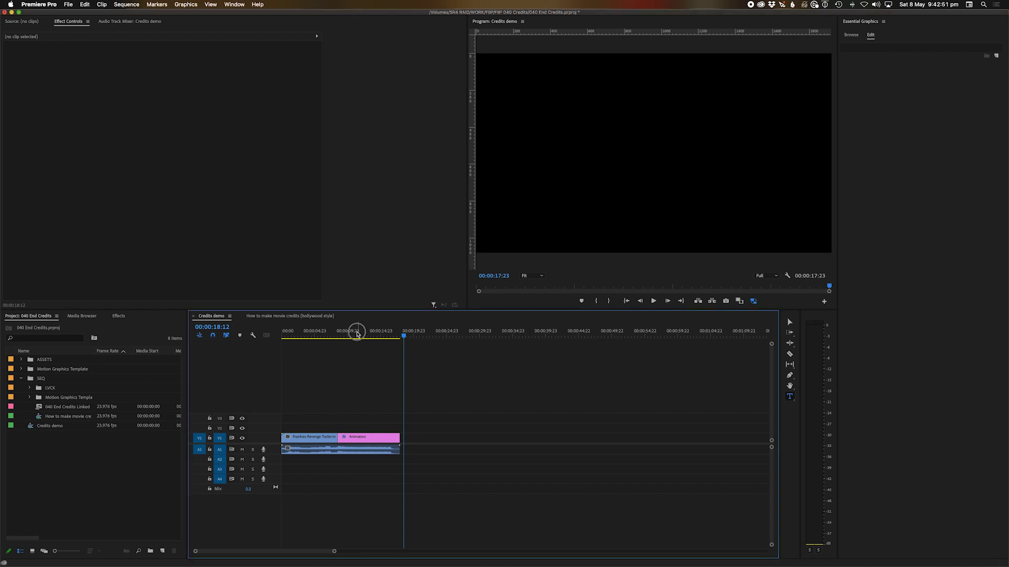
pyautogui.click(346, 332)
pyautogui.press('space')
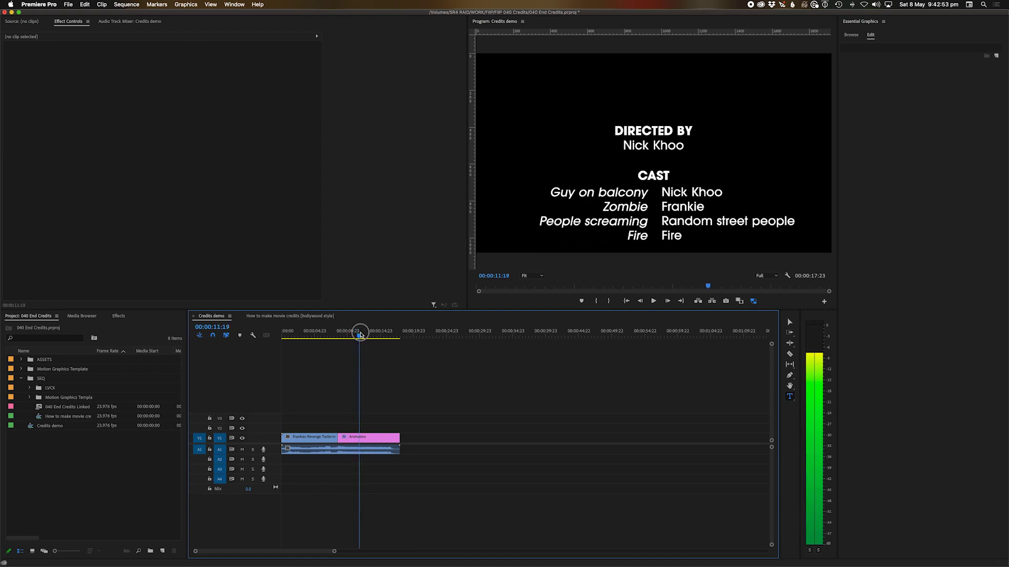
pyautogui.press('XF86AudioRaiseVolume')
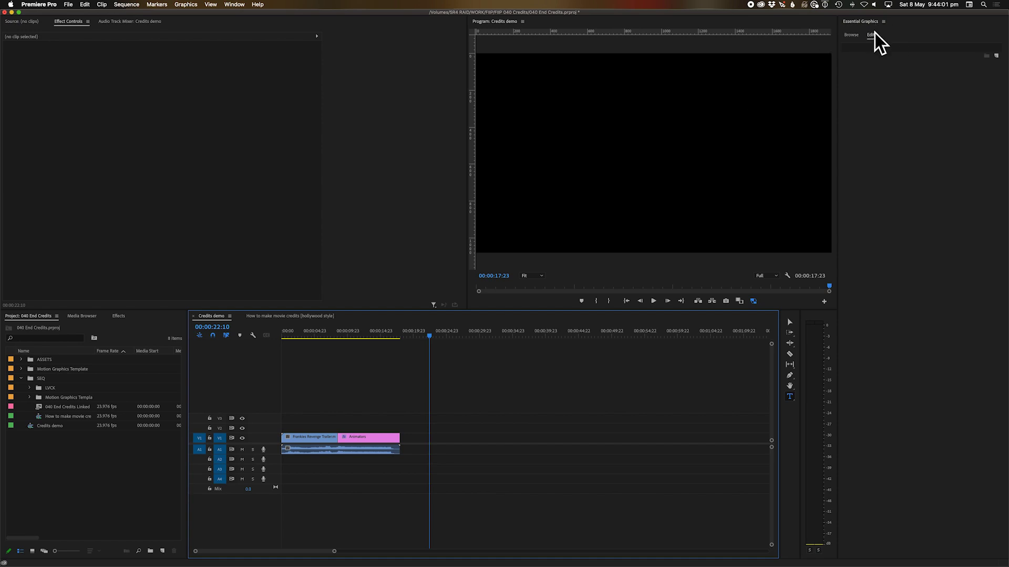
# Type a two-line 'Directed by' credit with the director's name in the Program monitor.
pyautogui.click(851, 35)
pyautogui.click(870, 35)
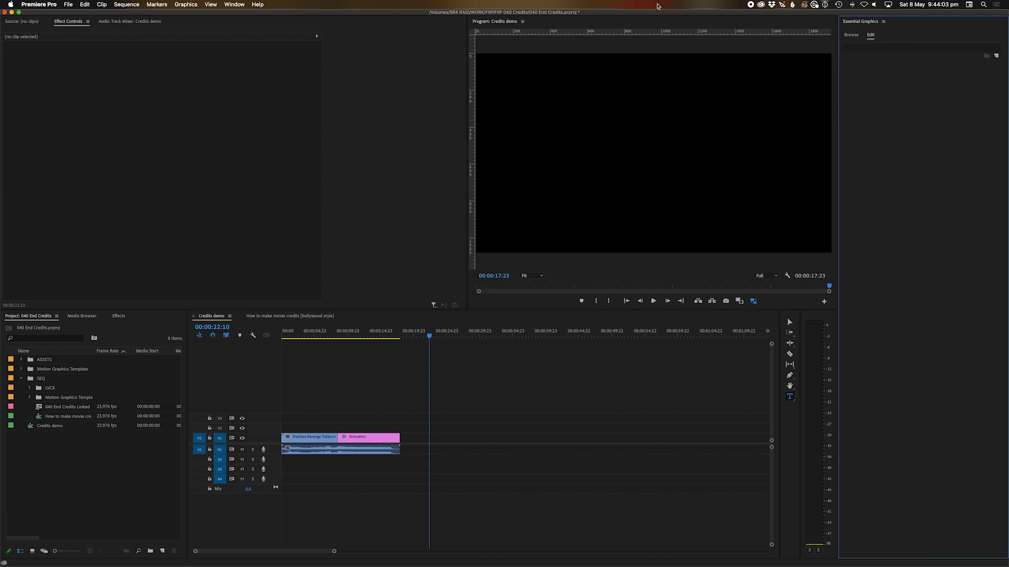
pyautogui.click(232, 4)
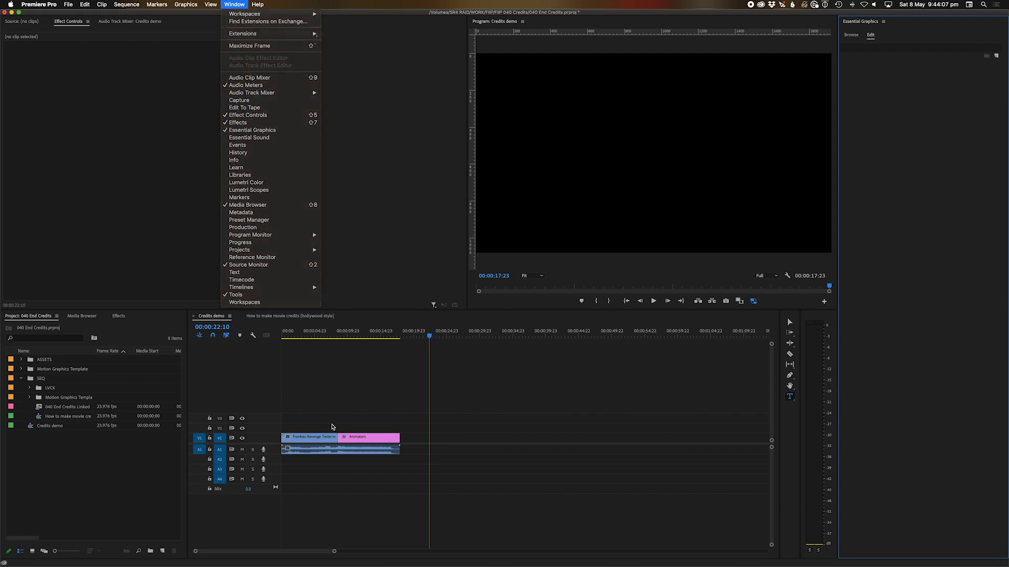
pyautogui.click(112, 344)
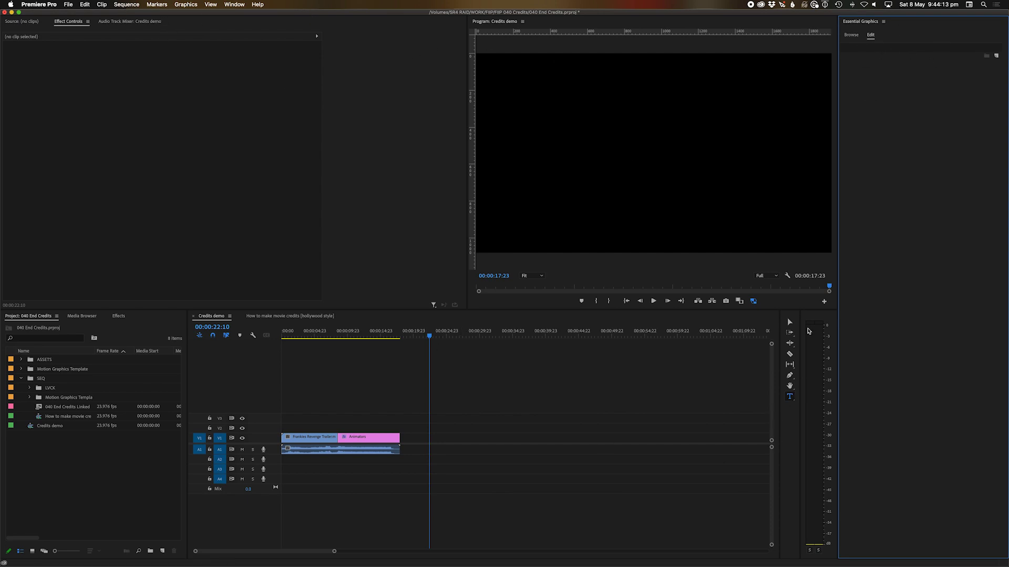
pyautogui.click(636, 122)
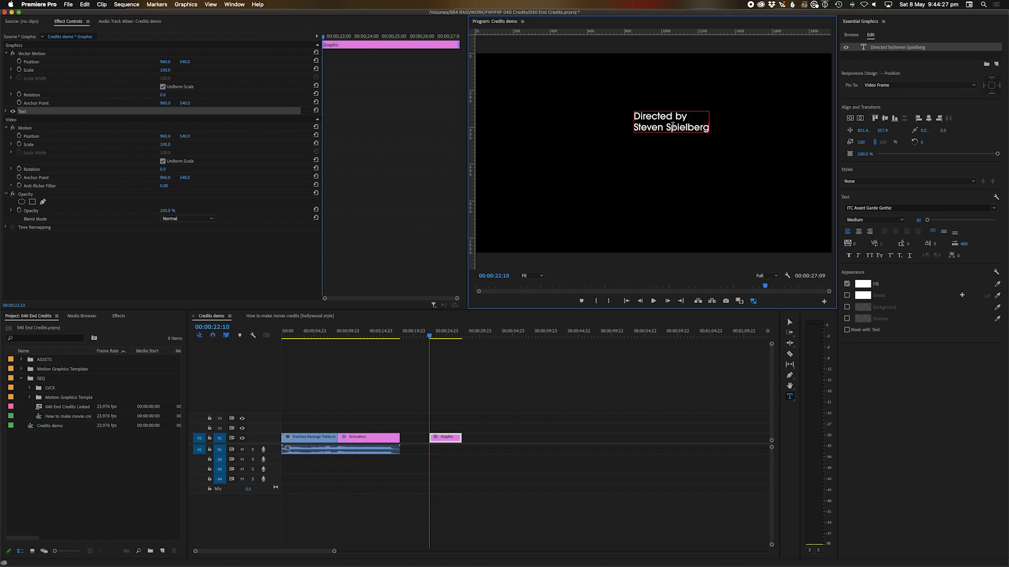
pyautogui.press('super+a')
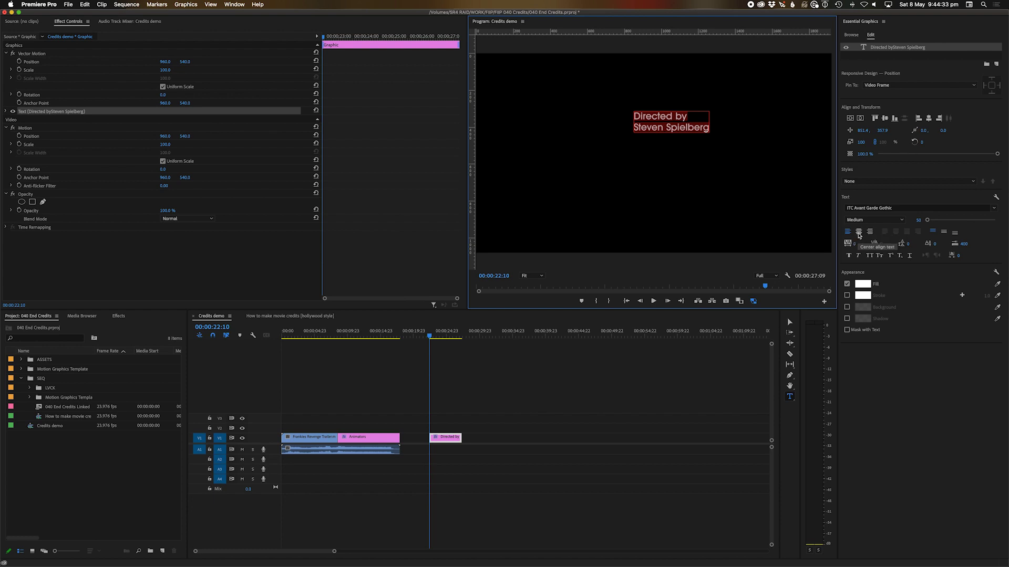
# Centre-align the title's lines and centre it horizontally in the frame.
pyautogui.click(859, 233)
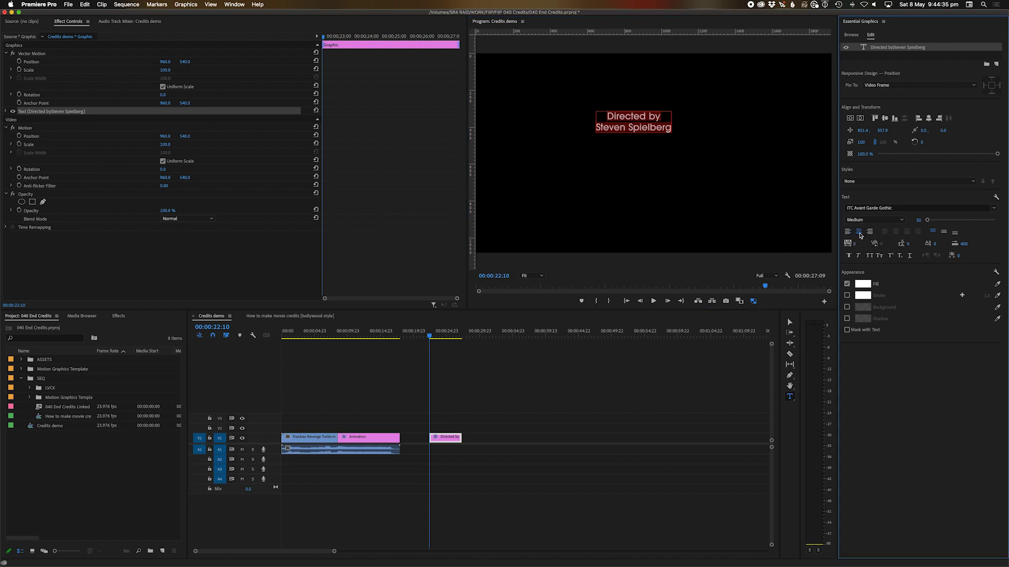
pyautogui.click(860, 119)
pyautogui.click(462, 378)
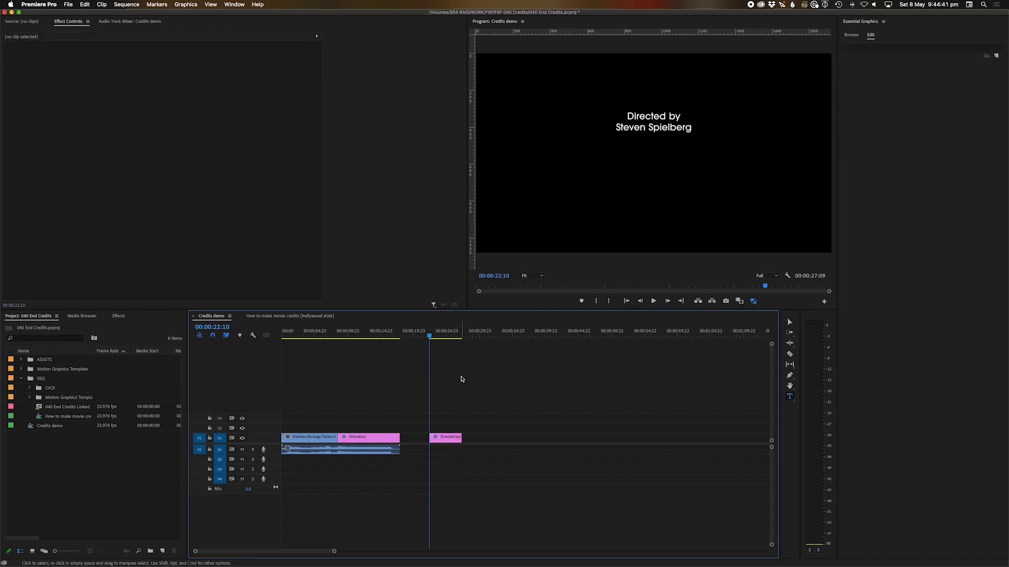
pyautogui.click(445, 438)
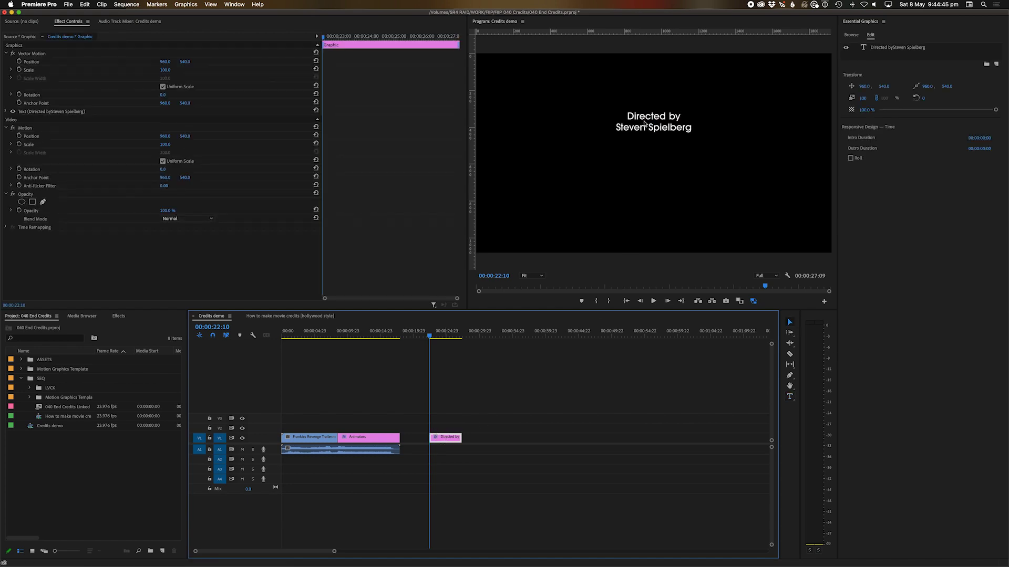
# Move the title up near the top of the frame and select its 'Directed by' line.
pyautogui.moveTo(644, 124); pyautogui.dragTo(660, 96)
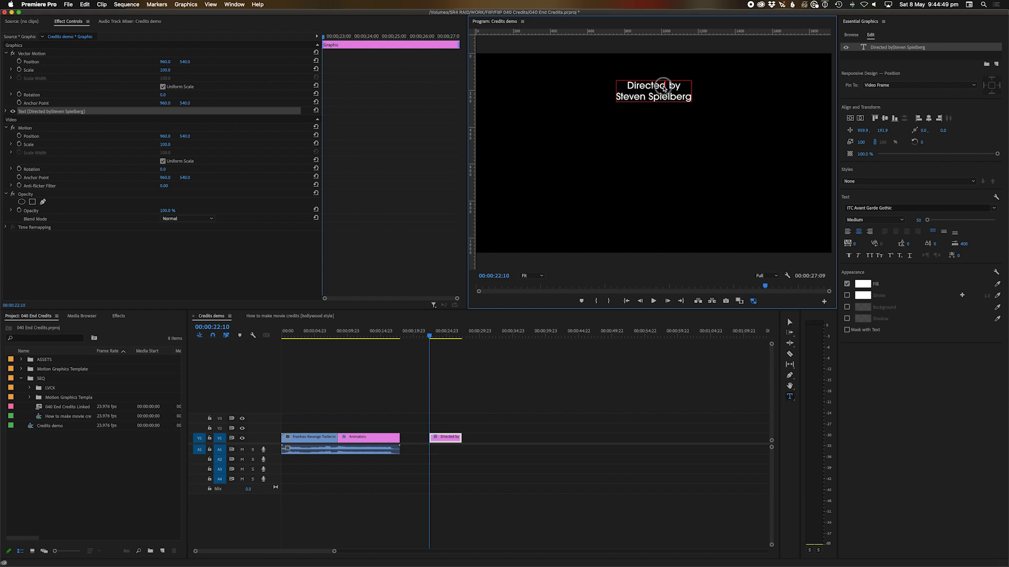
pyautogui.click(681, 87)
pyautogui.hotkey('shift', 'Left')
pyautogui.hotkey('shift', 'Left')
pyautogui.hotkey('shift', 'Left')
pyautogui.hotkey('shift', 'Left')
pyautogui.hotkey('shift', 'Left')
pyautogui.hotkey('shift', 'Left')
pyautogui.hotkey('shift', 'Left')
pyautogui.hotkey('shift', 'Left')
pyautogui.hotkey('shift', 'Left')
pyautogui.hotkey('shift', 'Left')
pyautogui.hotkey('shift', 'Left')
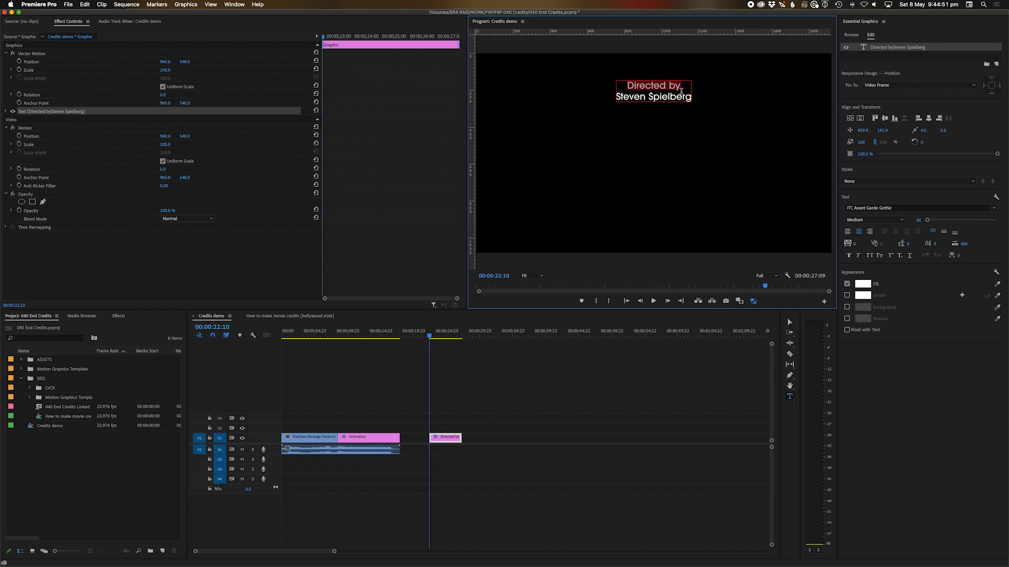
pyautogui.moveTo(685, 87); pyautogui.dragTo(624, 88)
# Make the first line bold all capitals, reading DIRECTED BY.
pyautogui.click(871, 256)
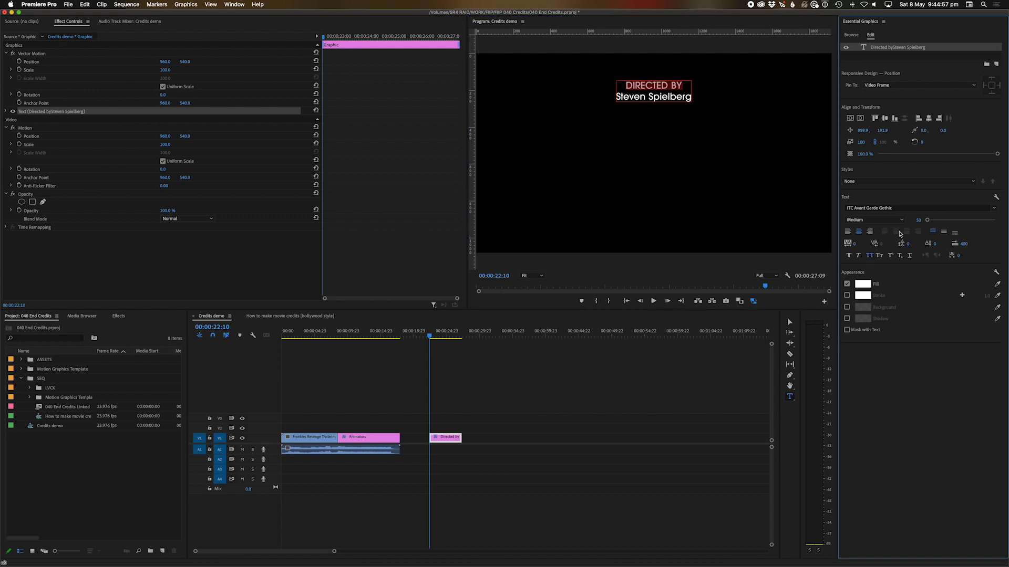
pyautogui.click(900, 220)
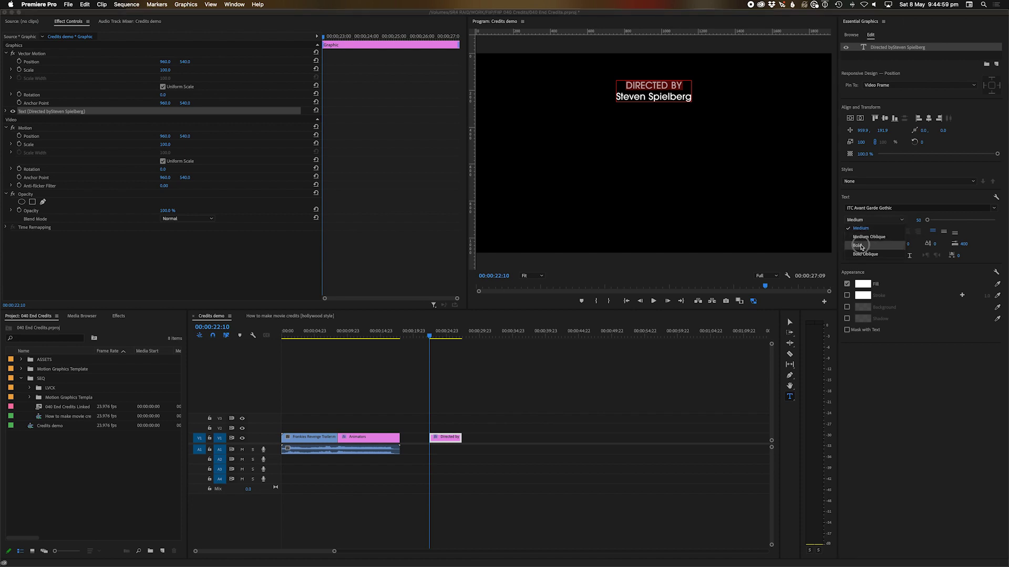
pyautogui.click(858, 246)
pyautogui.click(464, 404)
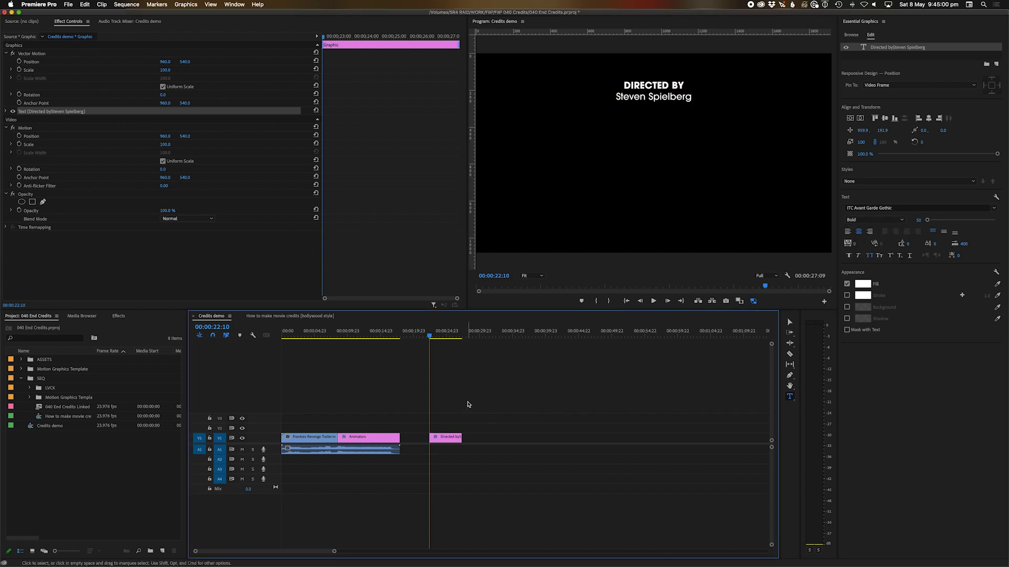
pyautogui.click(445, 438)
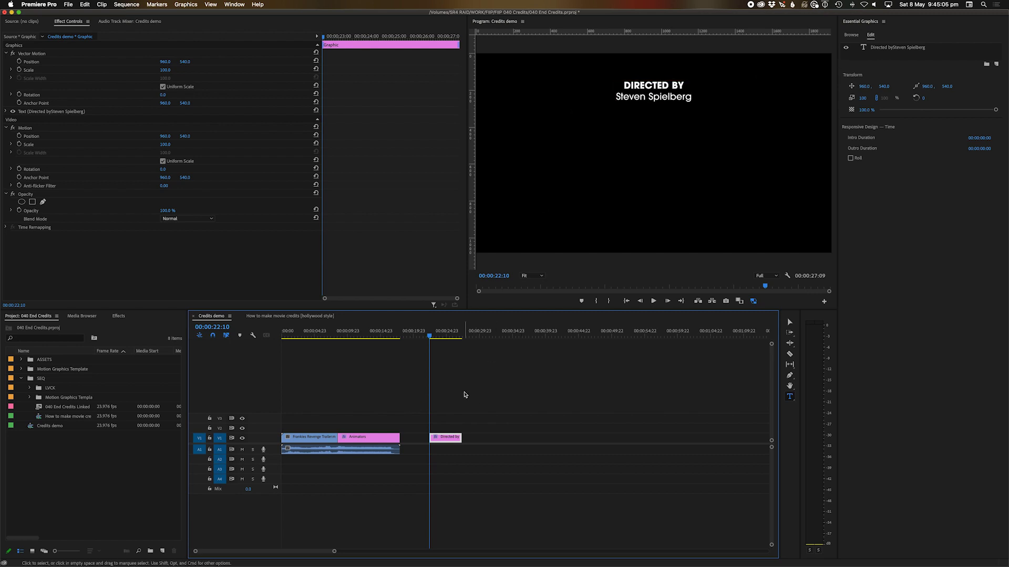
# Check the title layer's options and discard an accidental empty text layer.
pyautogui.rightClick(887, 49)
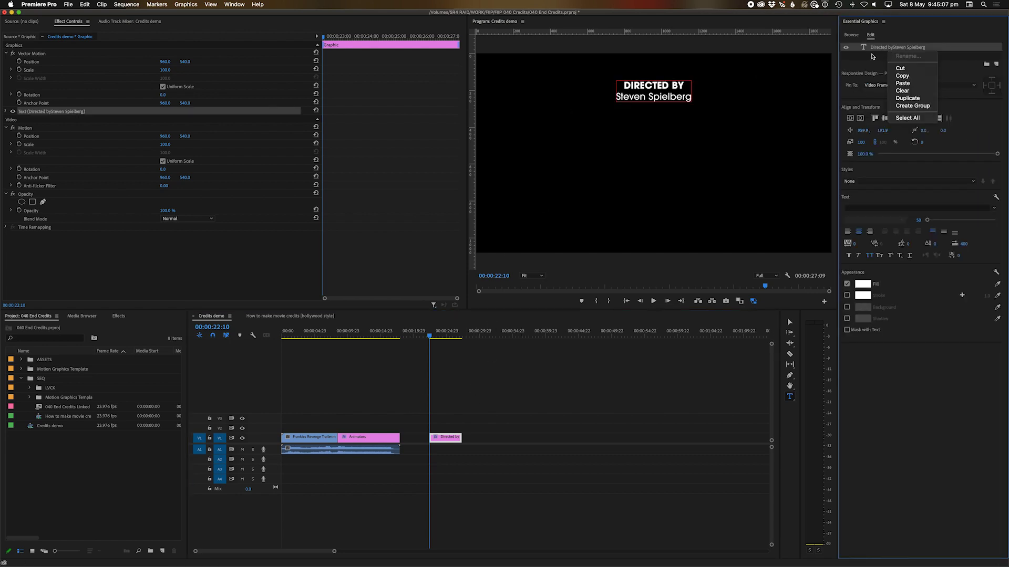
pyautogui.click(779, 119)
pyautogui.click(457, 408)
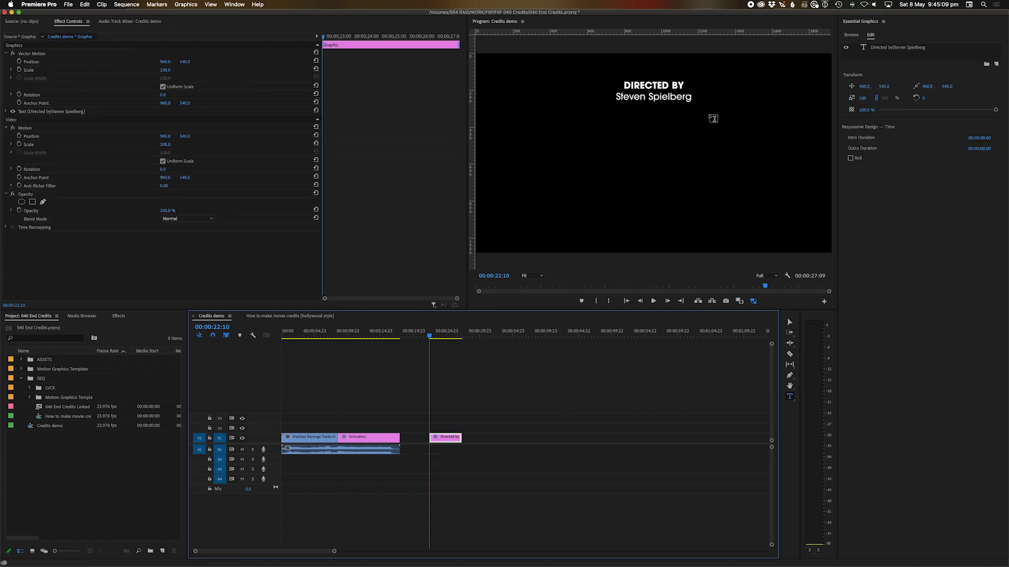
pyautogui.click(650, 131)
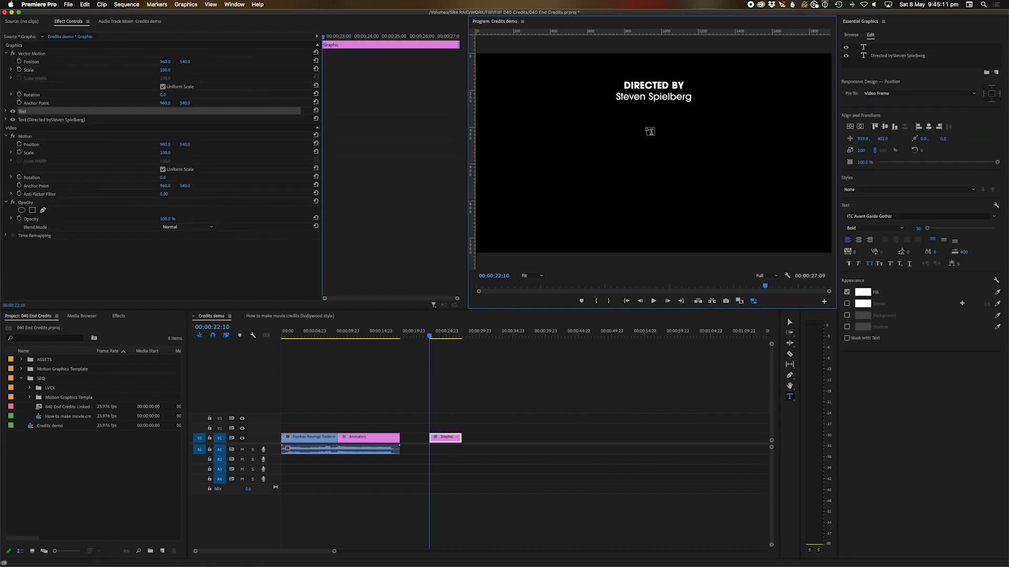
pyautogui.click(551, 403)
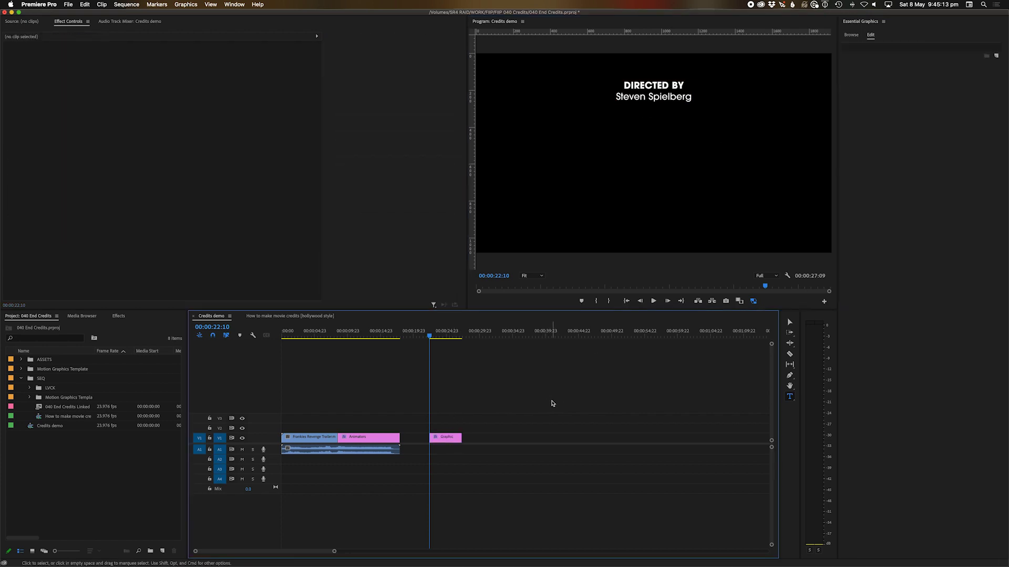
# Remove a stray empty graphic clip created at 00:00:24:01.
pyautogui.click(441, 332)
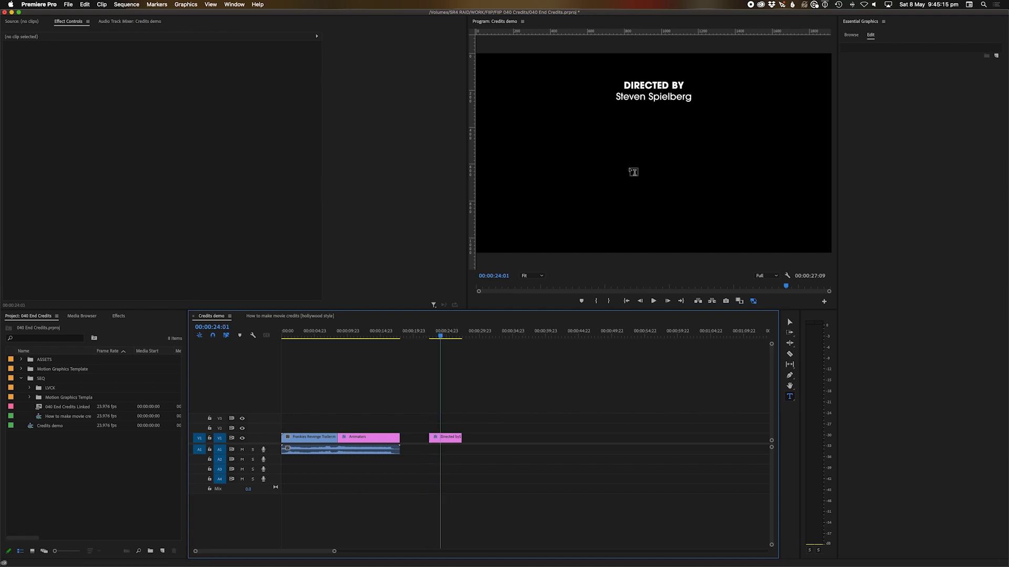
pyautogui.click(643, 131)
pyautogui.click(472, 395)
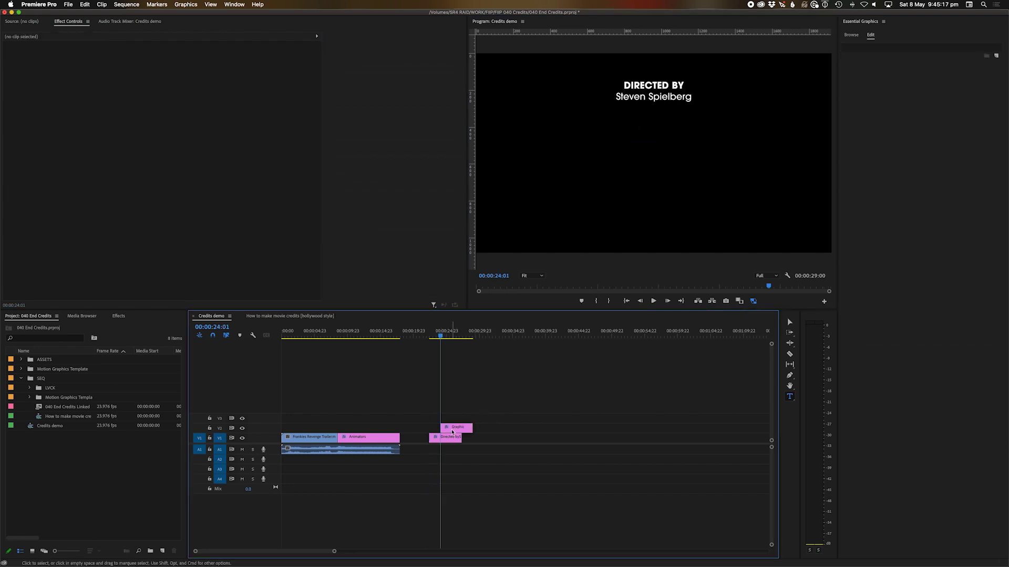
pyautogui.moveTo(457, 427); pyautogui.dragTo(446, 427)
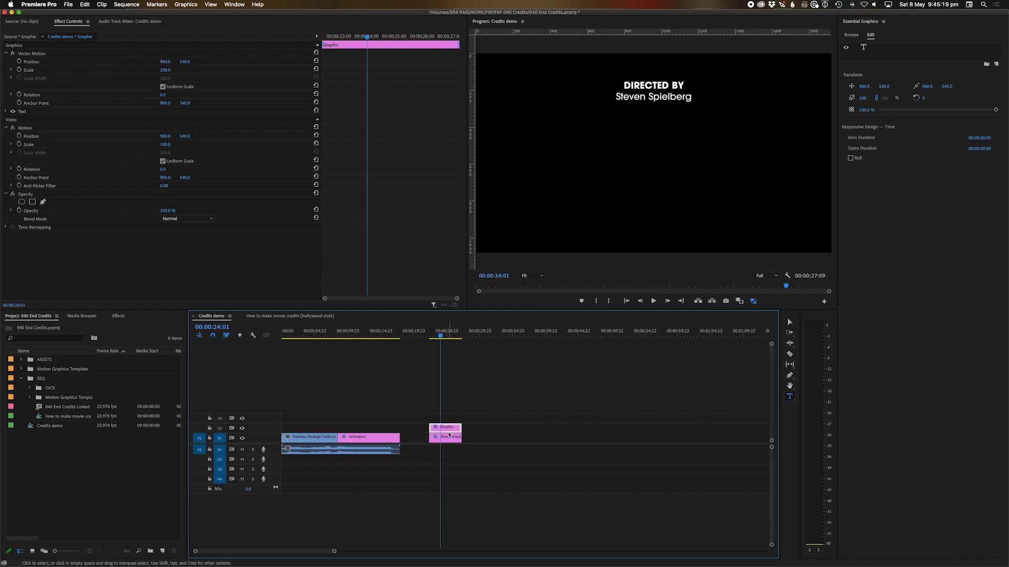
pyautogui.press('BackSpace')
pyautogui.press('super+z')
pyautogui.press('BackSpace')
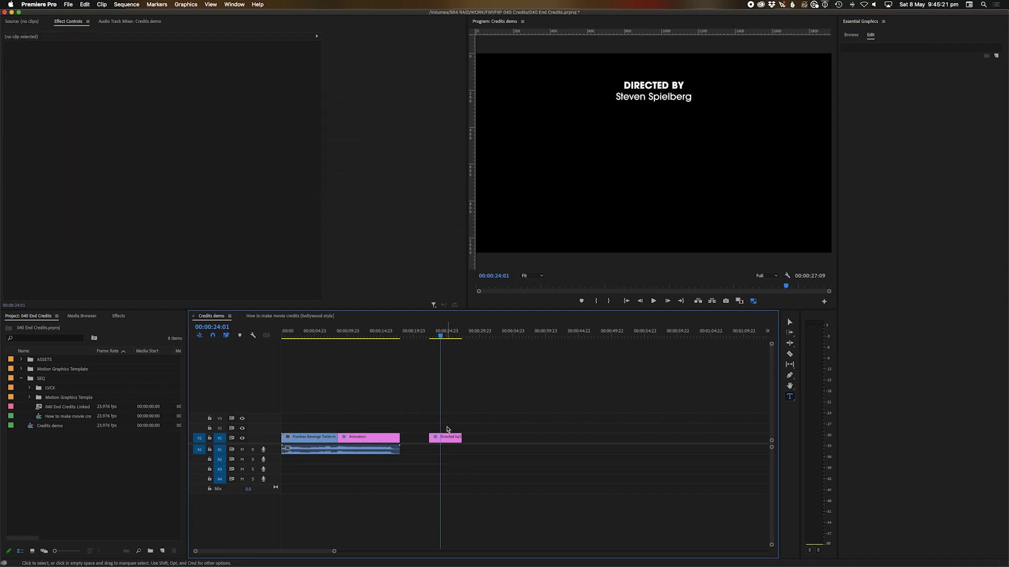
# Duplicate the DIRECTED BY text layer inside the title graphic.
pyautogui.click(445, 440)
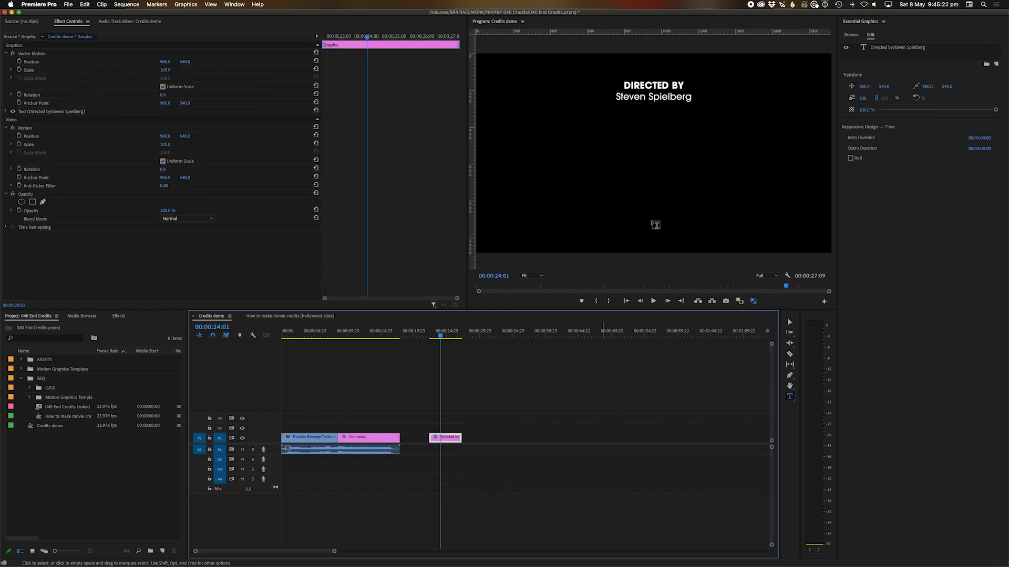
pyautogui.click(648, 117)
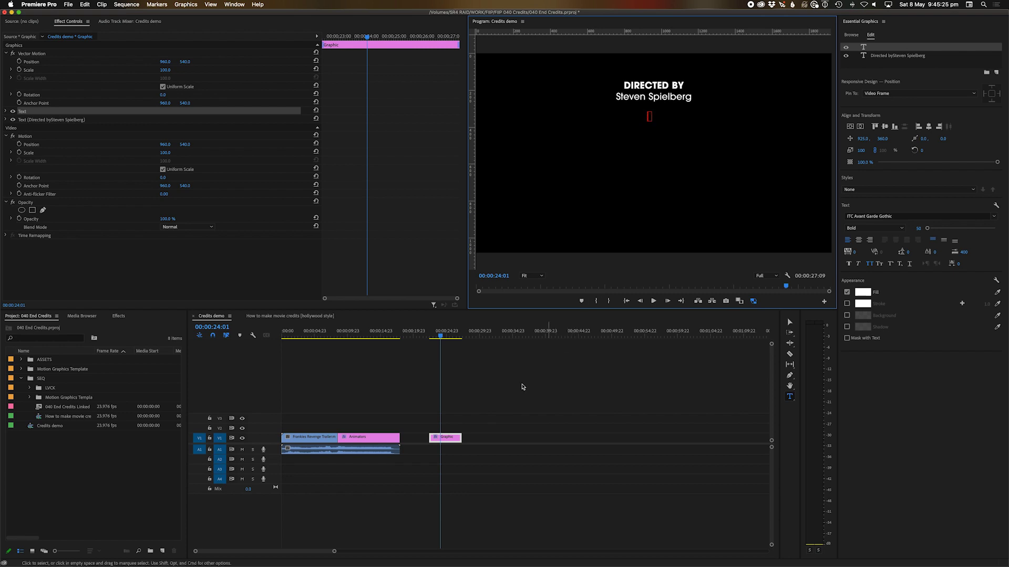
pyautogui.press('Escape')
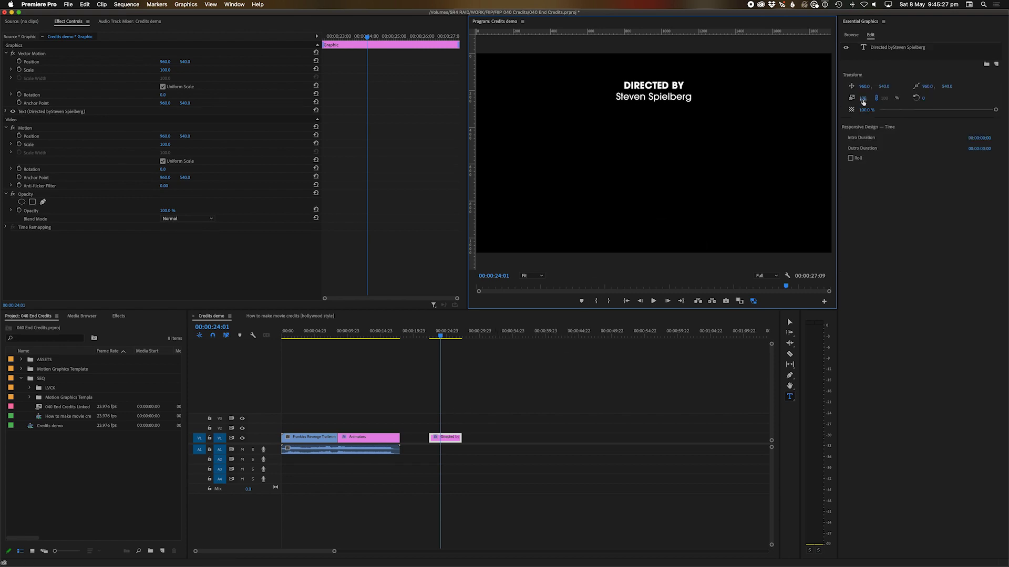
pyautogui.rightClick(887, 50)
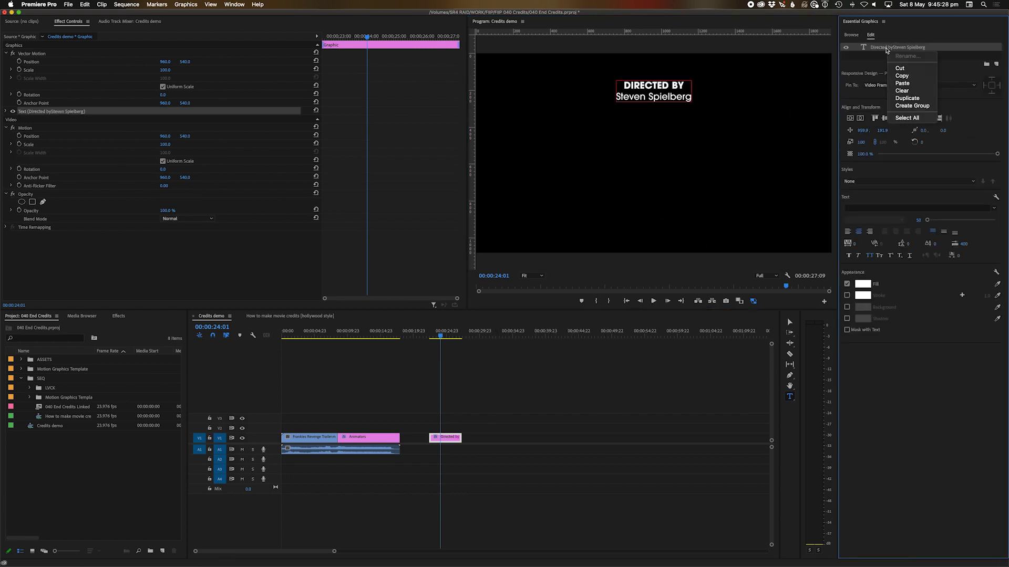
pyautogui.click(910, 98)
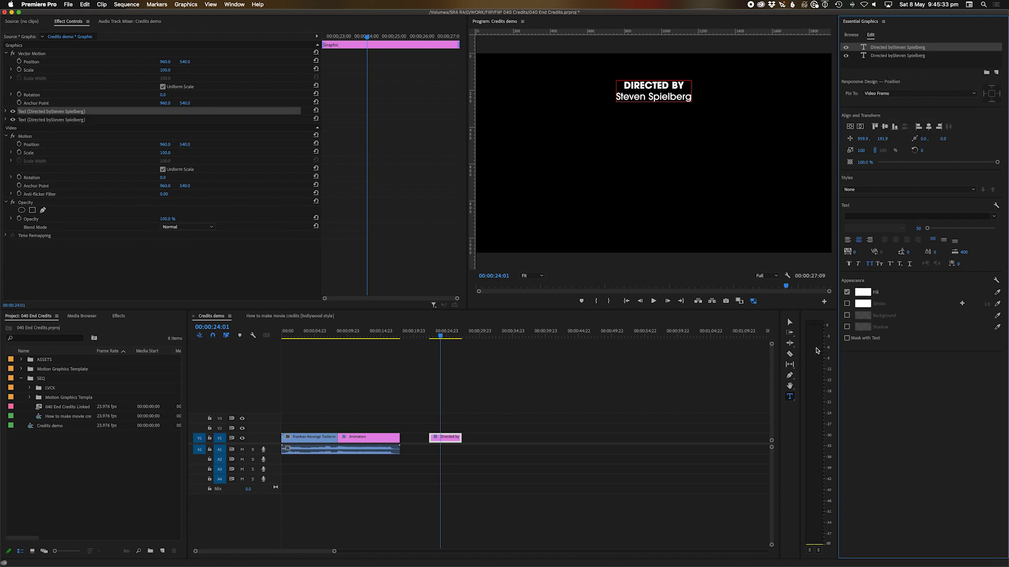
# Move the copy below the original and retype it as PRODUCED BY with the producer's name.
pyautogui.click(789, 323)
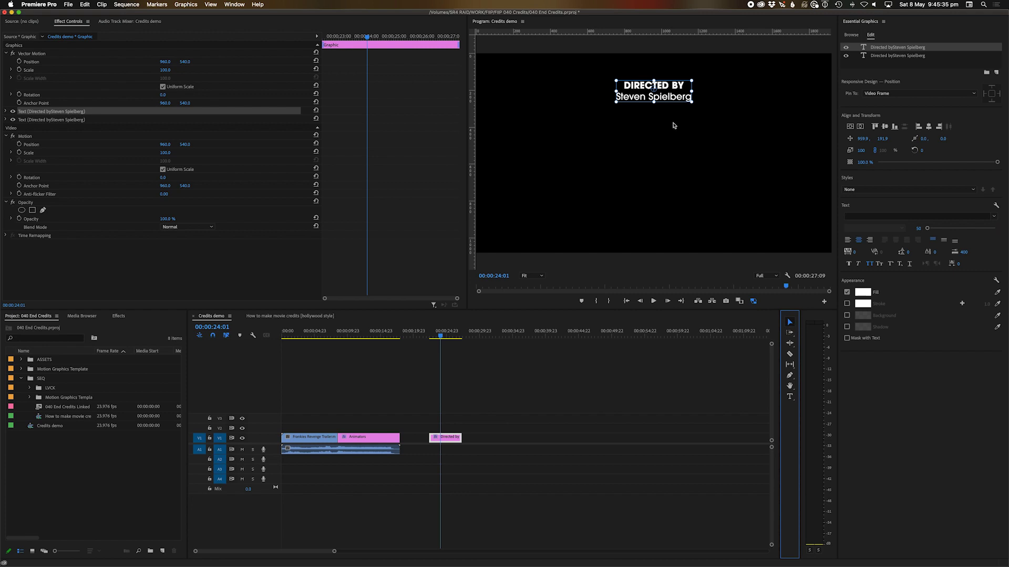
pyautogui.moveTo(668, 96); pyautogui.dragTo(615, 117)
pyautogui.write('t')
pyautogui.write('prod')
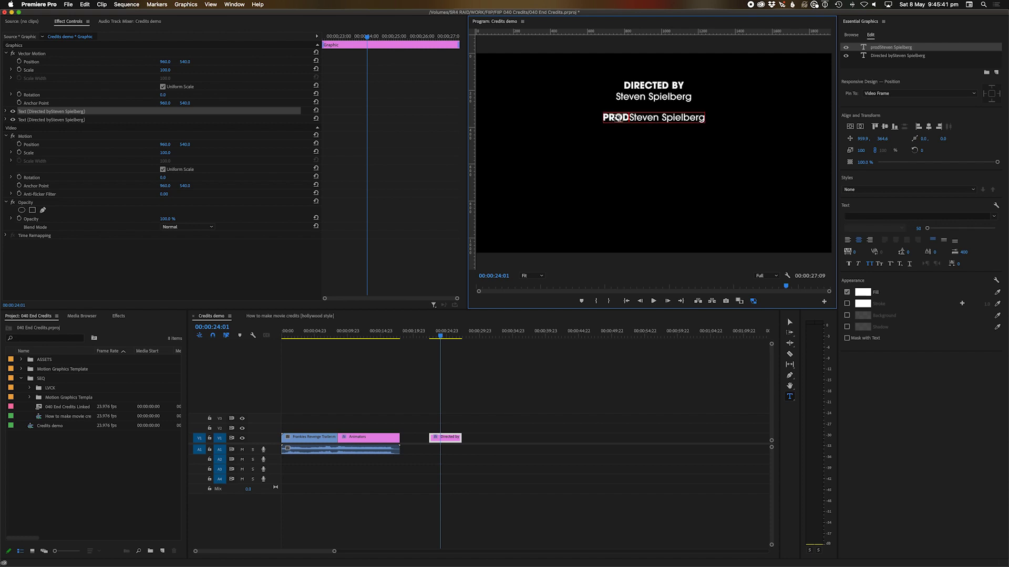
pyautogui.write('uced by')
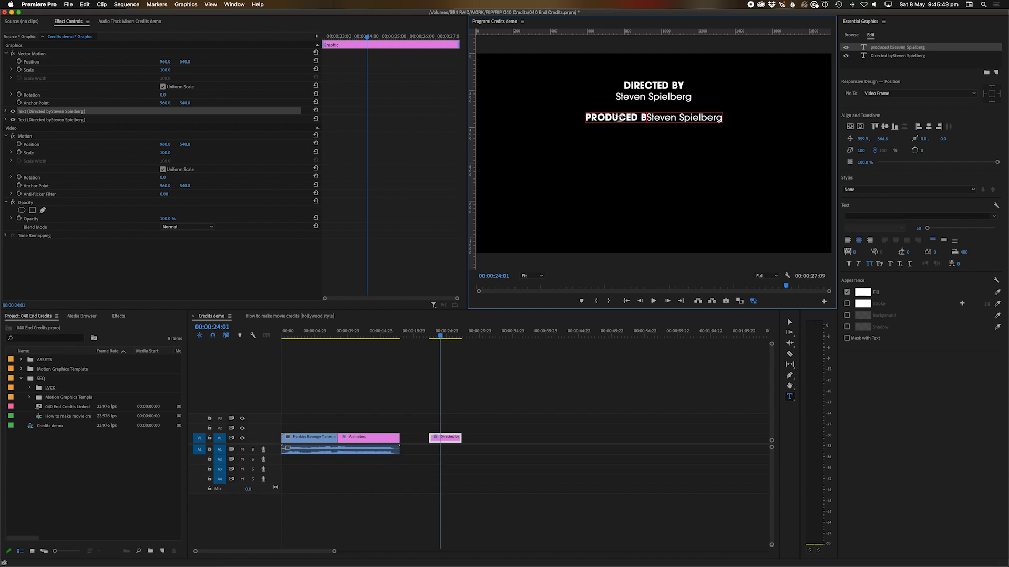
pyautogui.press('Return')
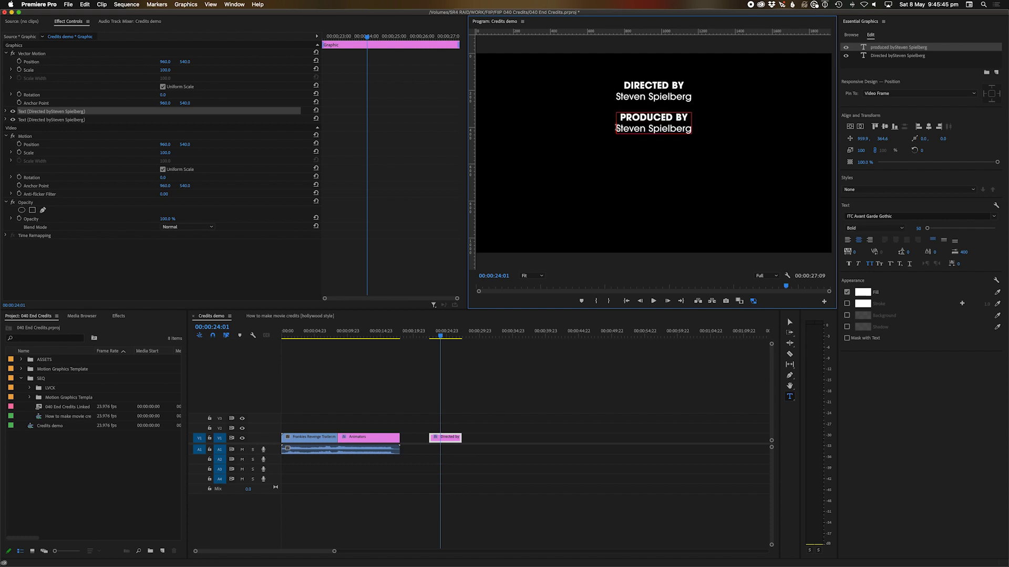
pyautogui.moveTo(616, 129); pyautogui.dragTo(723, 141)
pyautogui.write('Ge')
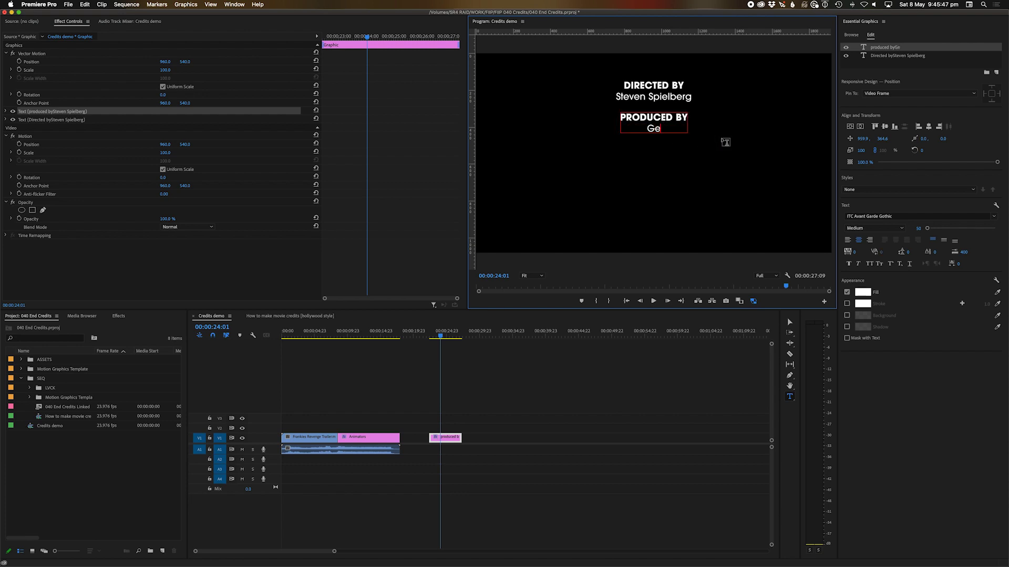
pyautogui.write('orge Lucas')
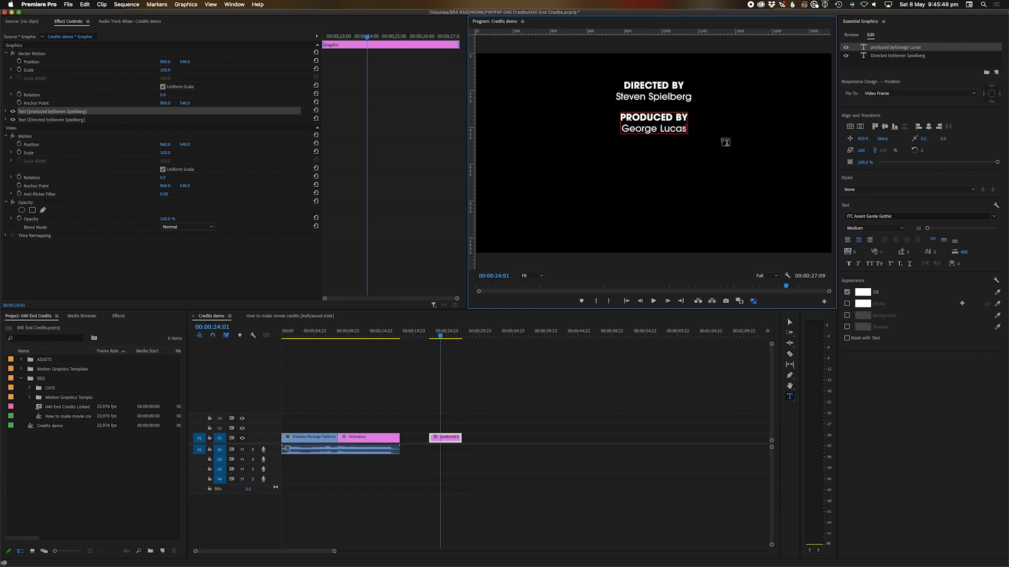
pyautogui.click(506, 393)
pyautogui.click(441, 437)
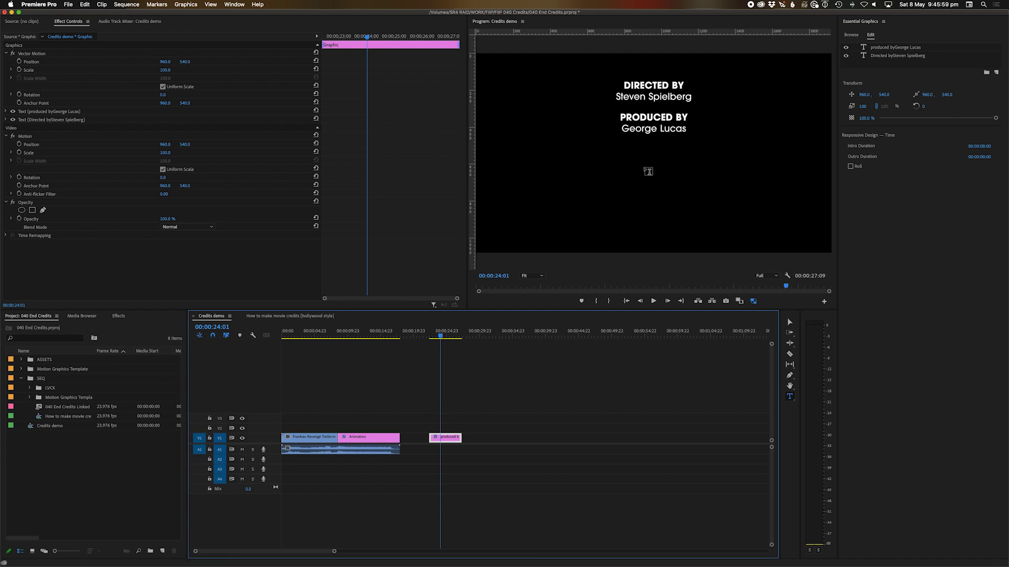
# Duplicate the DIRECTED BY text layer once more.
pyautogui.rightClick(903, 57)
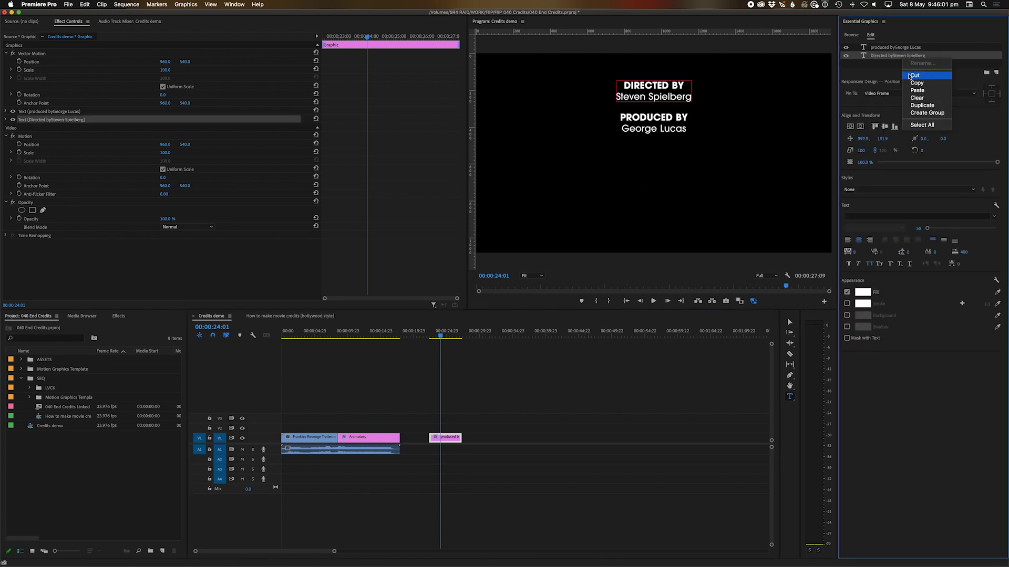
pyautogui.click(922, 105)
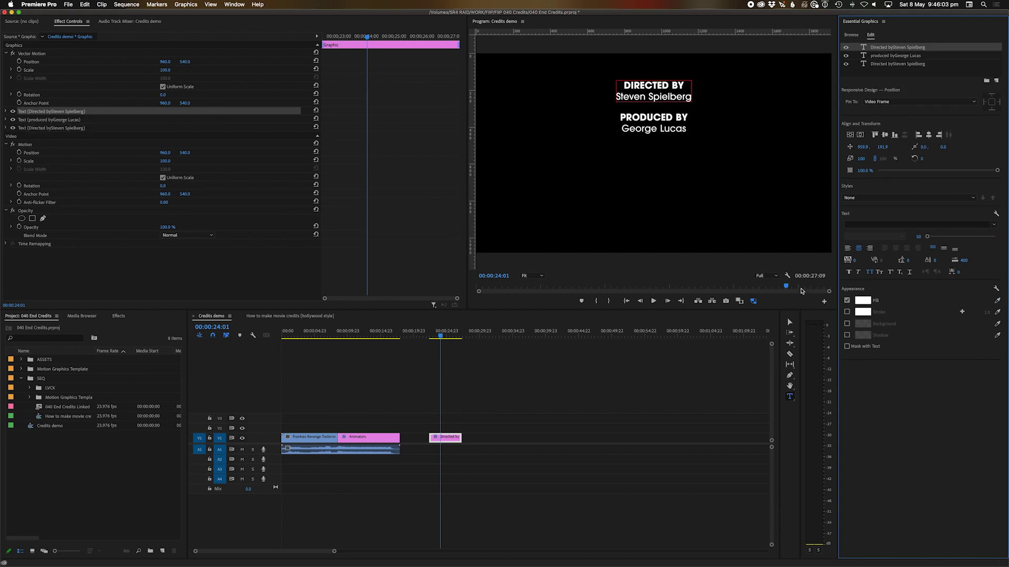
pyautogui.click(792, 324)
# Move the copied credit below PRODUCED BY and retype it as CAST.
pyautogui.moveTo(676, 95); pyautogui.dragTo(677, 165)
pyautogui.doubleClick(674, 158)
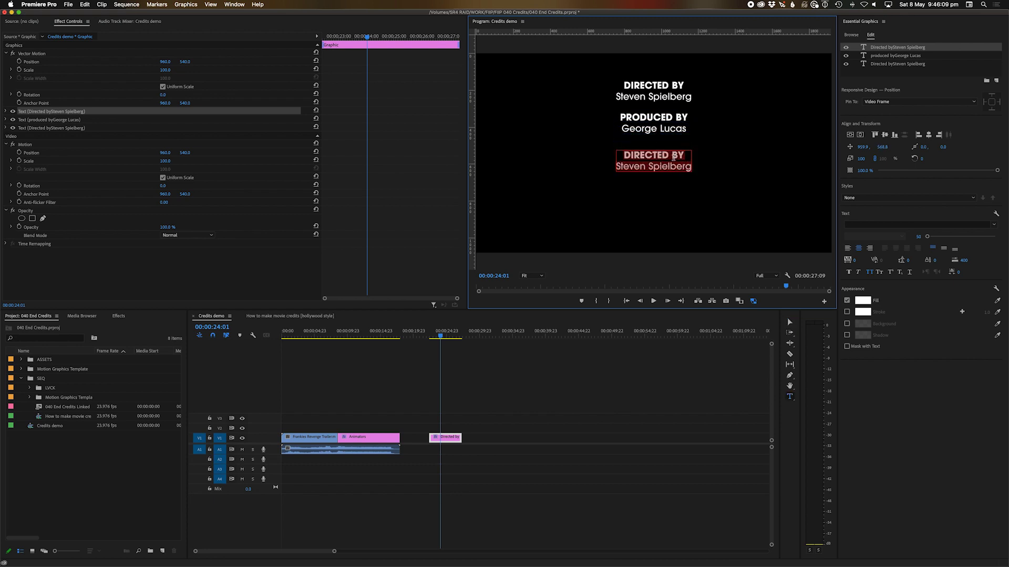
pyautogui.write('CAST')
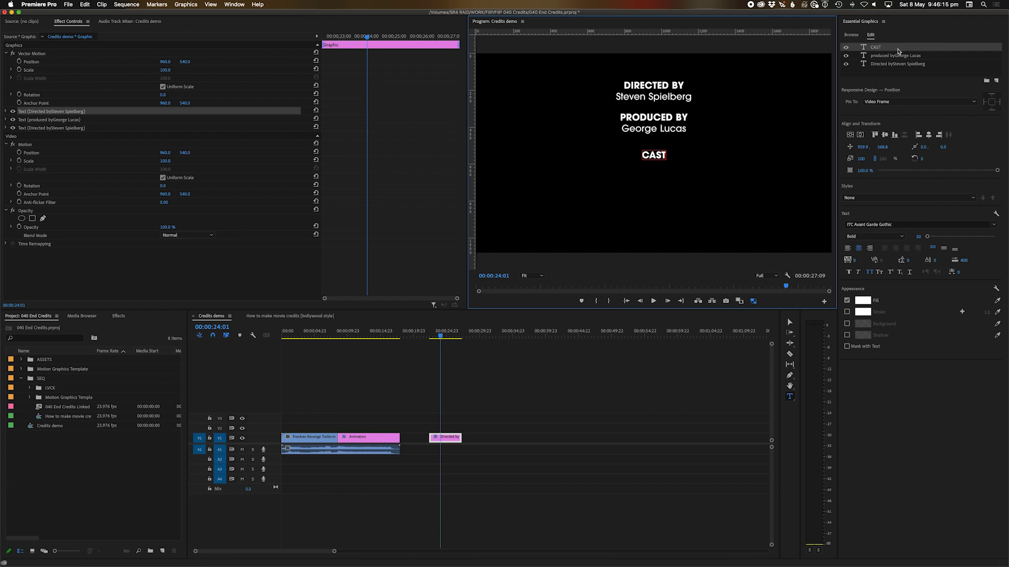
# Duplicate the PRODUCED BY layer, place it under CAST and right-align its text.
pyautogui.click(884, 58)
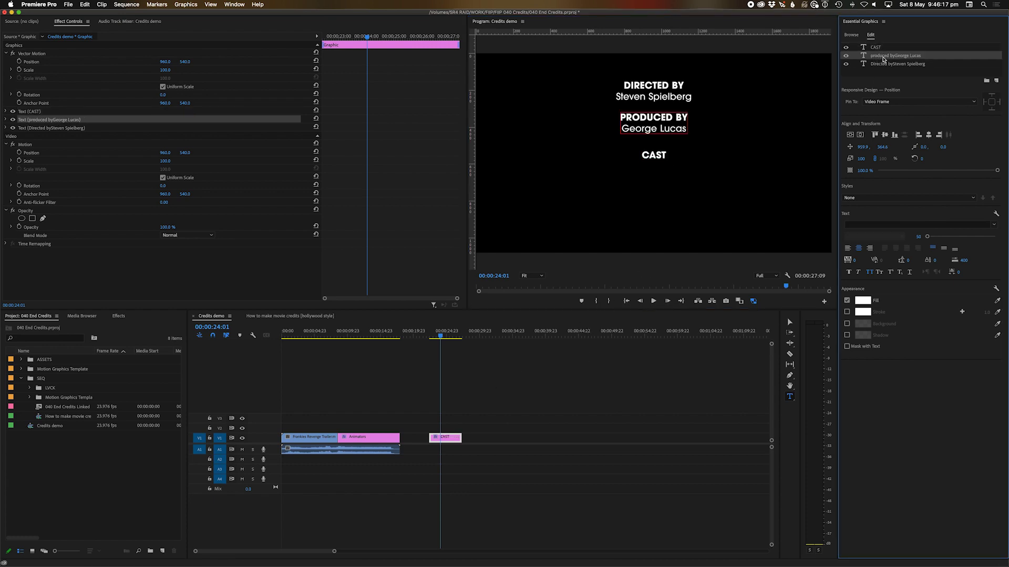
pyautogui.rightClick(884, 60)
pyautogui.click(898, 107)
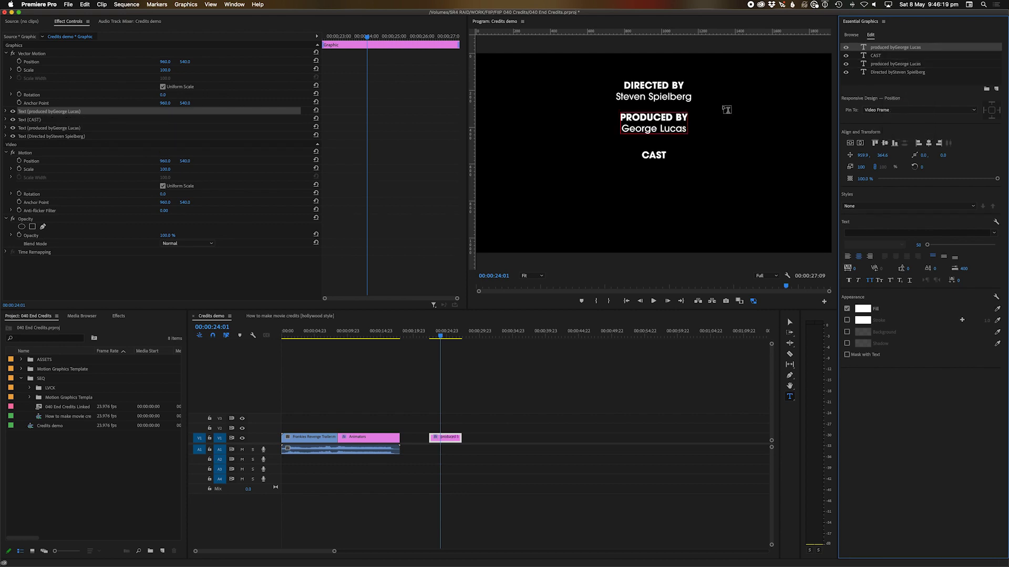
pyautogui.click(789, 323)
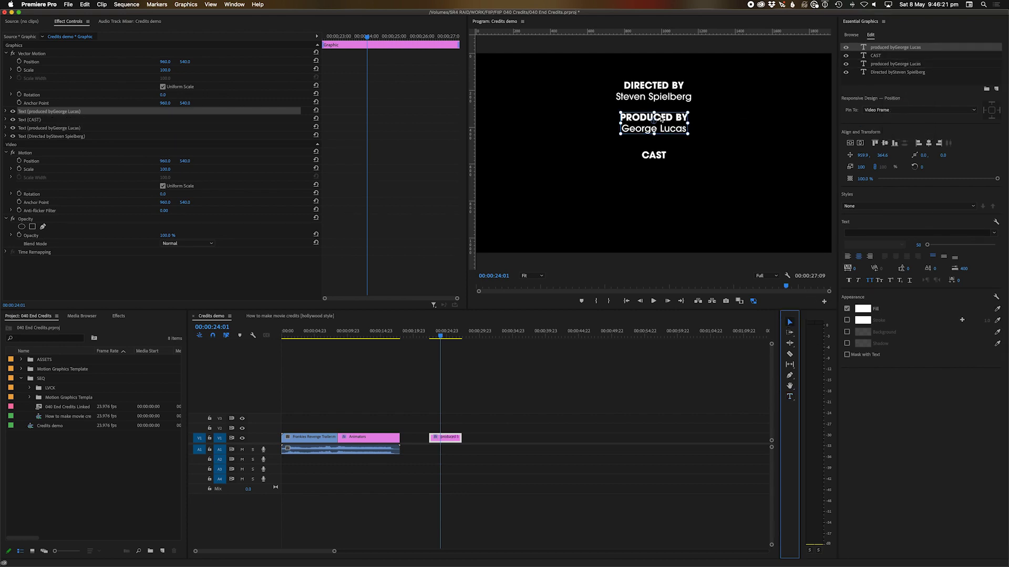
pyautogui.moveTo(660, 120); pyautogui.dragTo(664, 173)
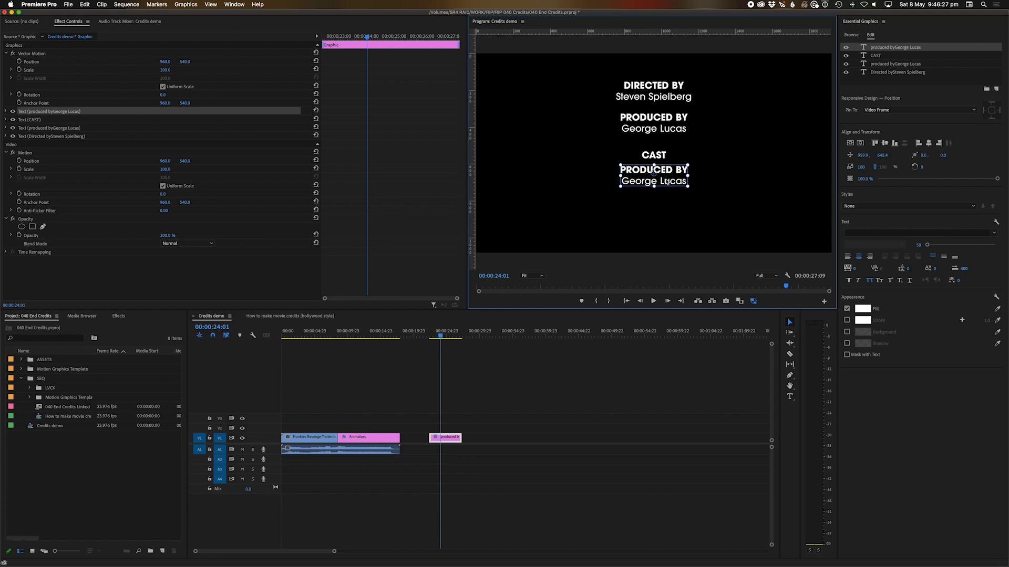
pyautogui.click(869, 258)
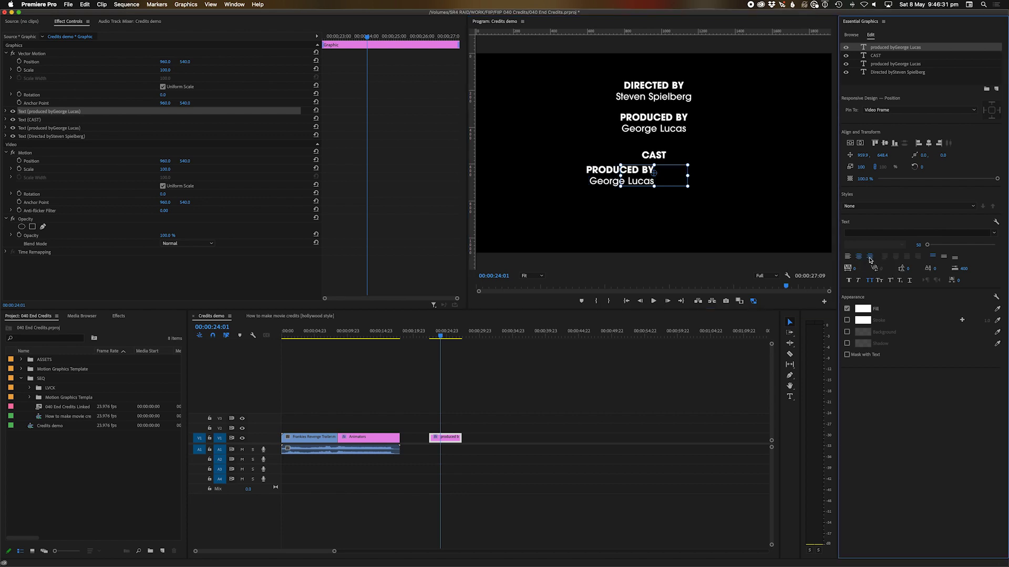
pyautogui.doubleClick(641, 175)
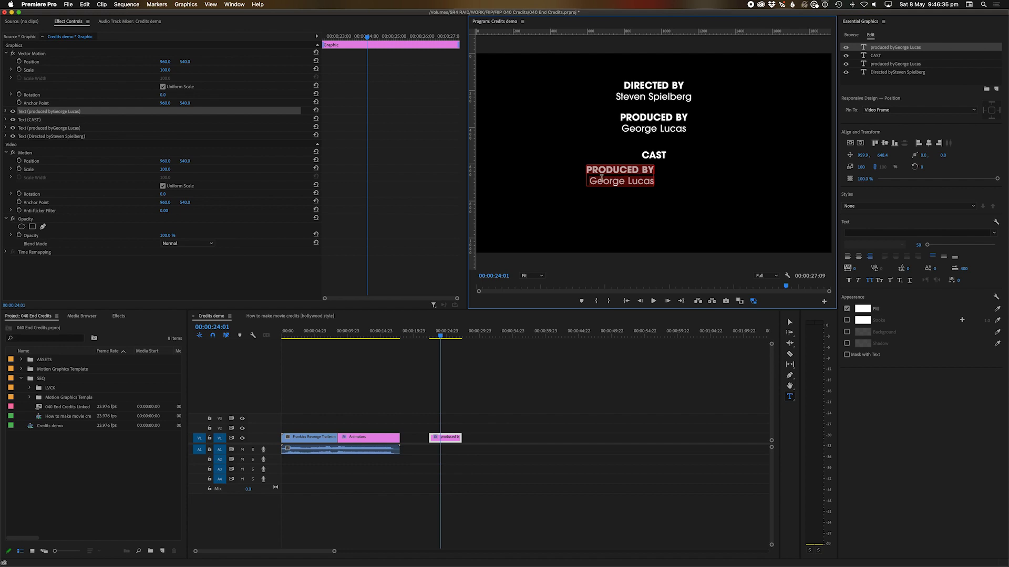
# Replace the copied text with the cast names INDY, MARION, BRODY and SALLAH, one per line.
pyautogui.press('BackSpace')
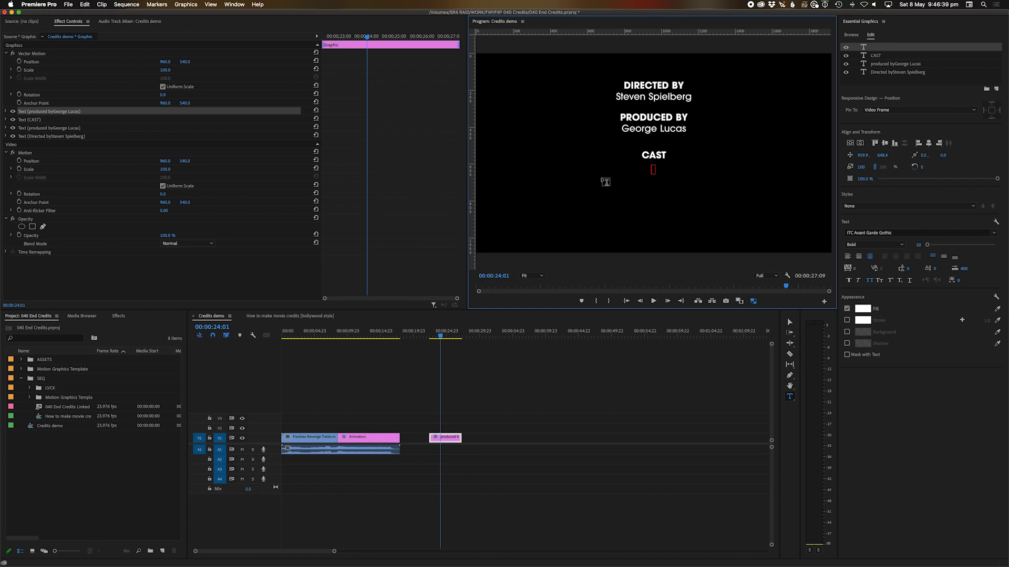
pyautogui.write('Inda')
pyautogui.press('BackSpace')
pyautogui.write('y')
pyautogui.press('Return')
pyautogui.write('MARION')
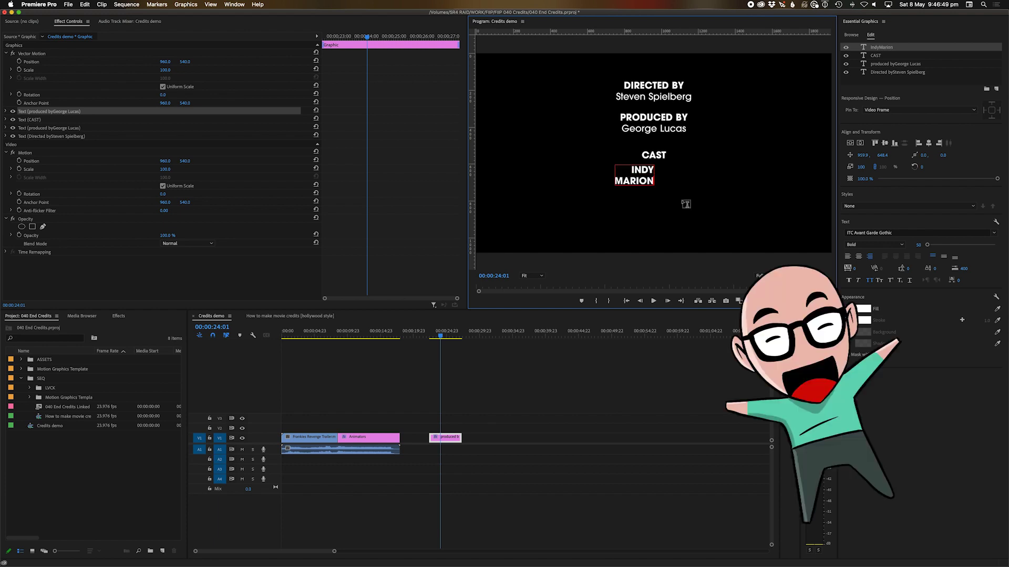
pyautogui.press('Return')
pyautogui.press('Return')
pyautogui.write('BRDO')
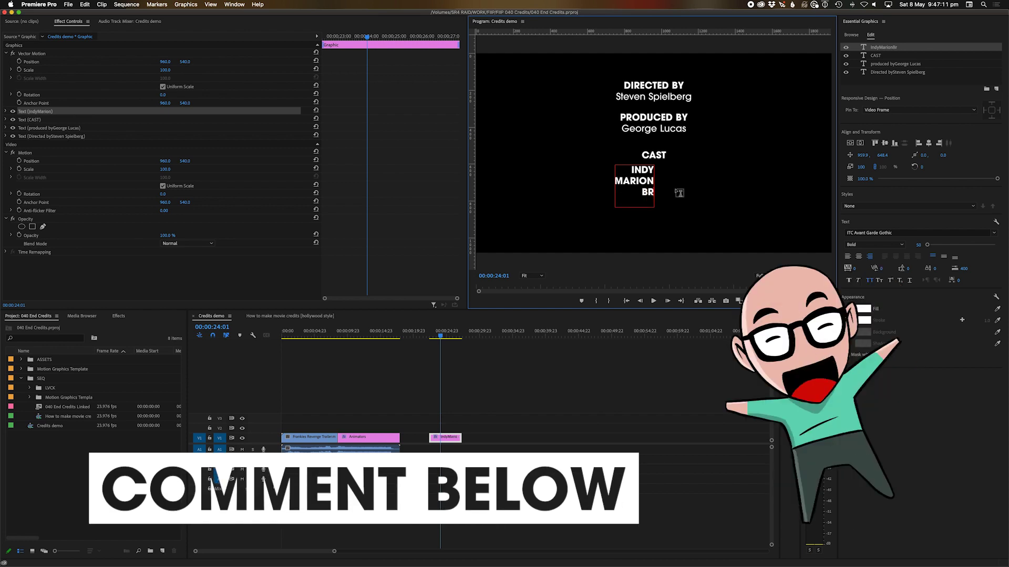
pyautogui.press('BackSpace')
pyautogui.press('BackSpace')
pyautogui.write('ODY')
pyautogui.press('Return')
pyautogui.write('SALLAH')
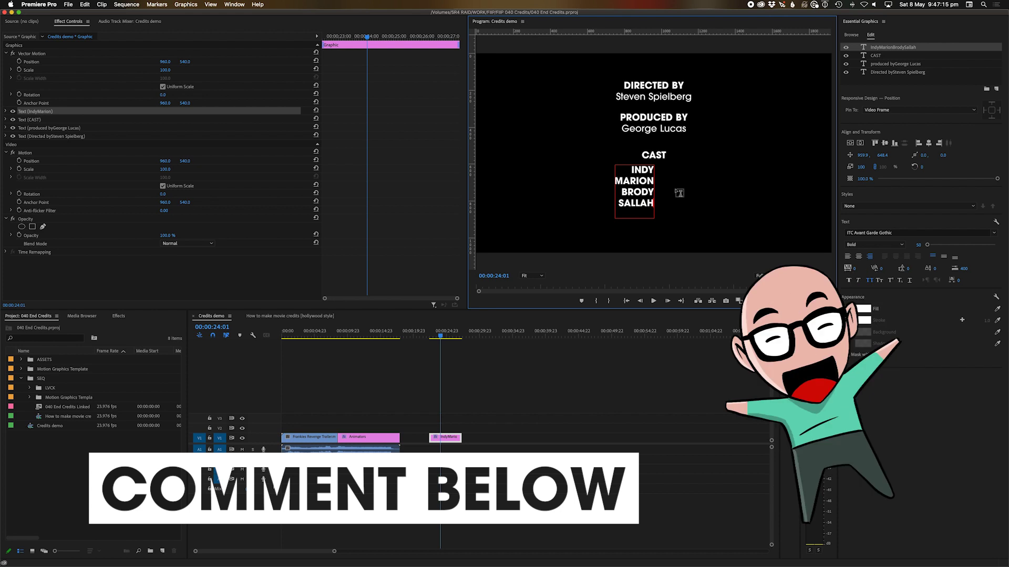
pyautogui.press('Return')
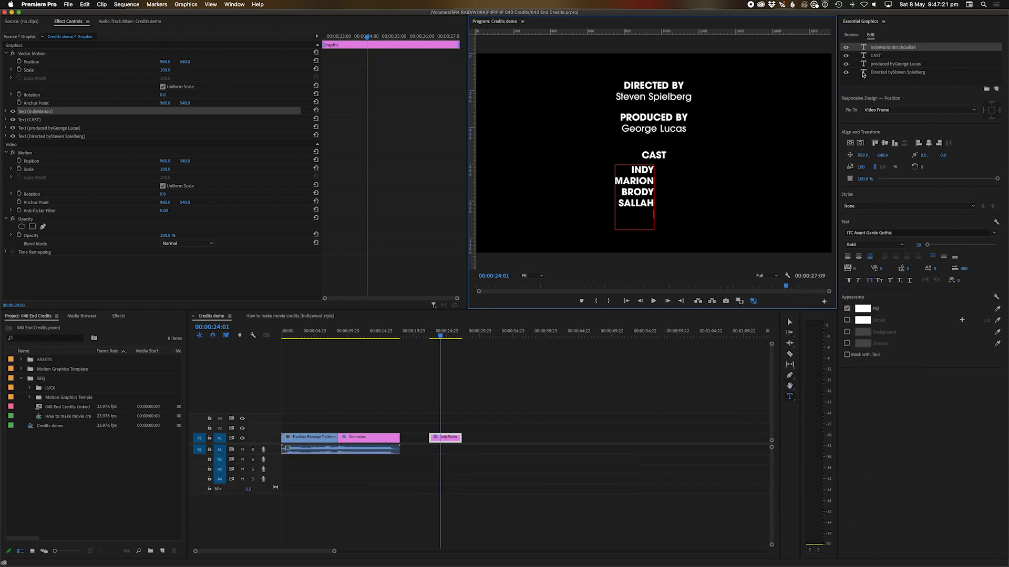
pyautogui.click(877, 49)
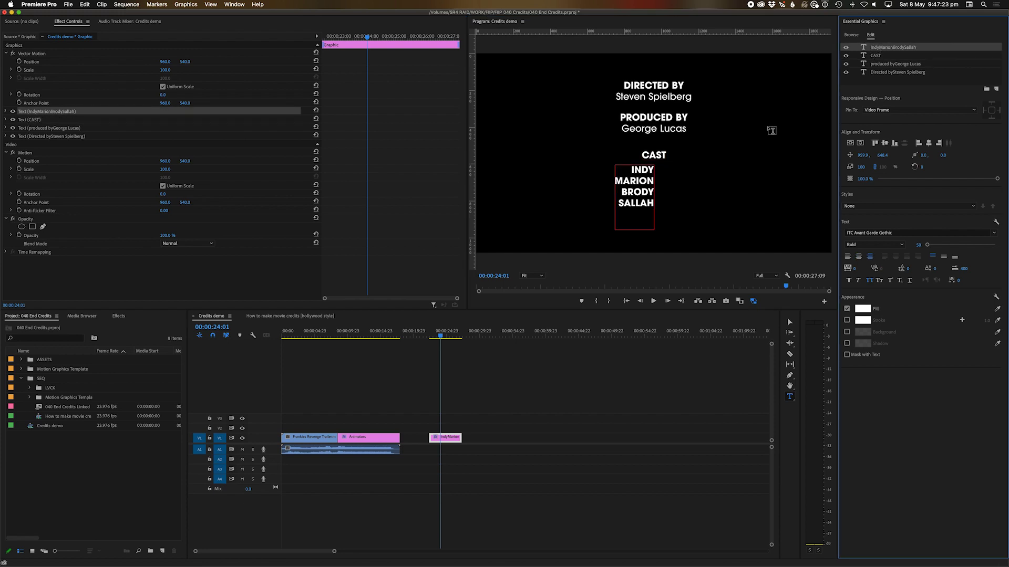
# Nudge the cast names slightly left and turn on safe margins in the Program monitor.
pyautogui.click(789, 322)
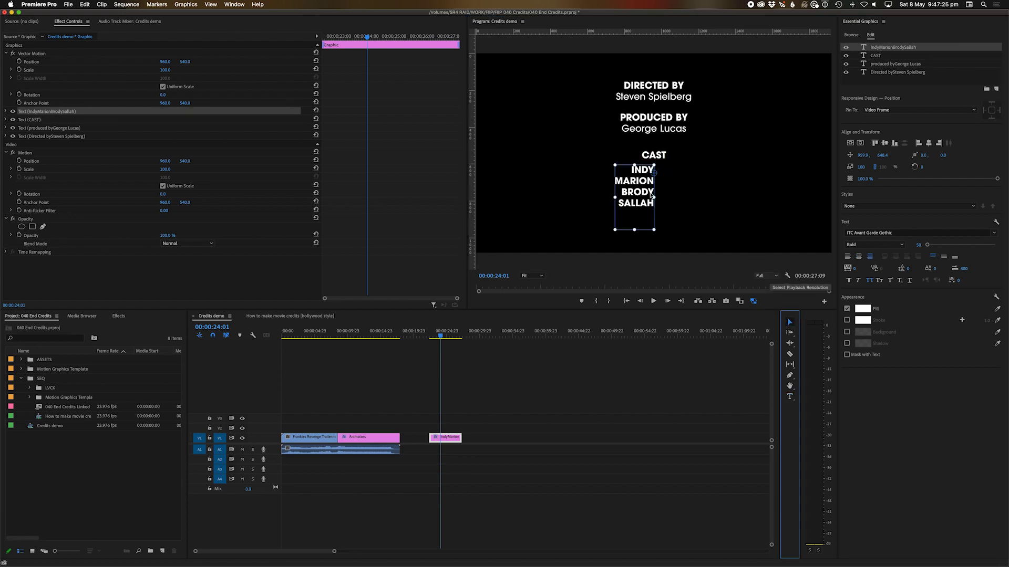
pyautogui.moveTo(649, 194); pyautogui.dragTo(643, 194)
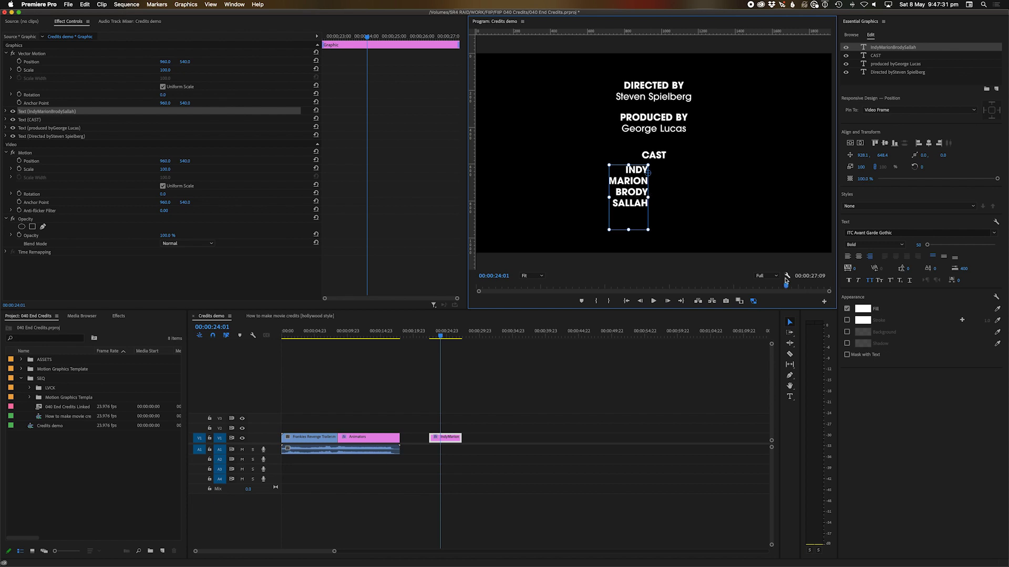
pyautogui.click(787, 277)
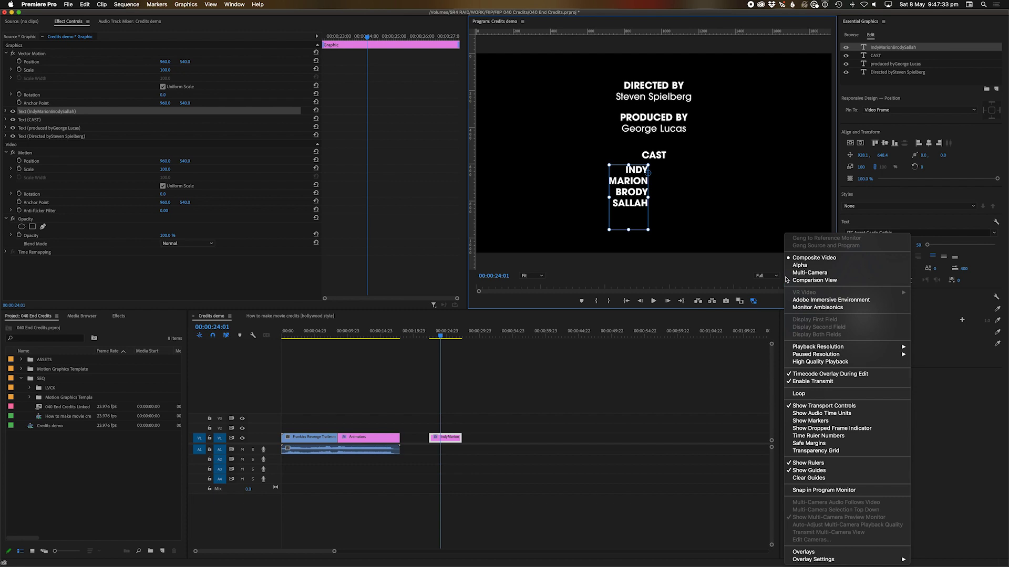
pyautogui.click(817, 444)
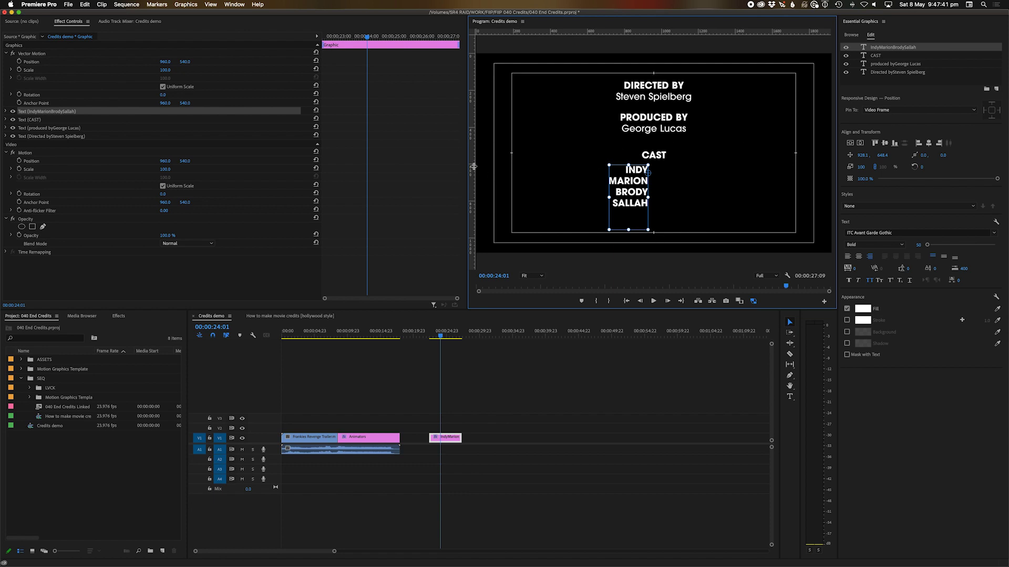
# Drag a vertical guide from the ruler to the centre of the frame.
pyautogui.click(786, 277)
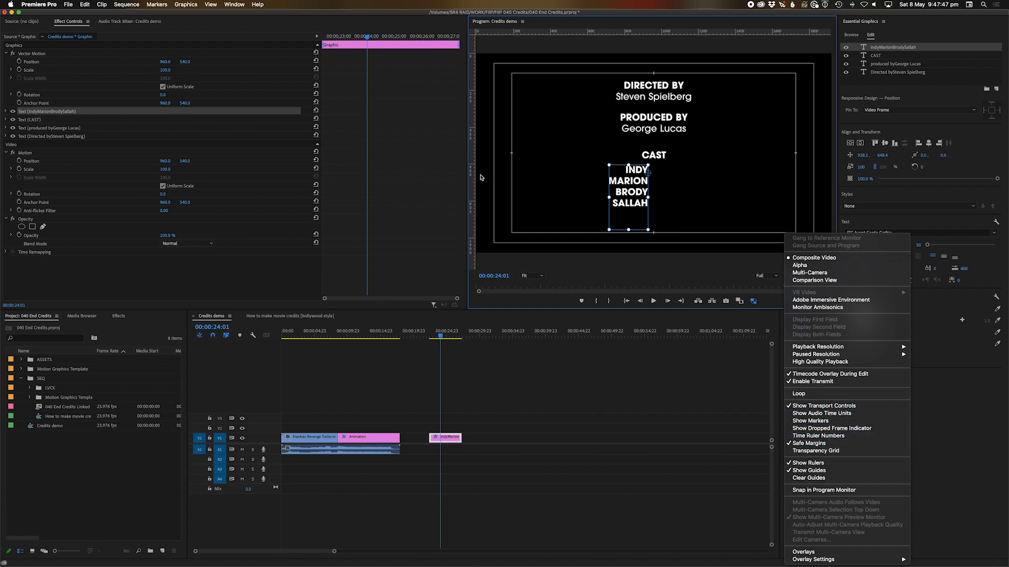
pyautogui.click(477, 177)
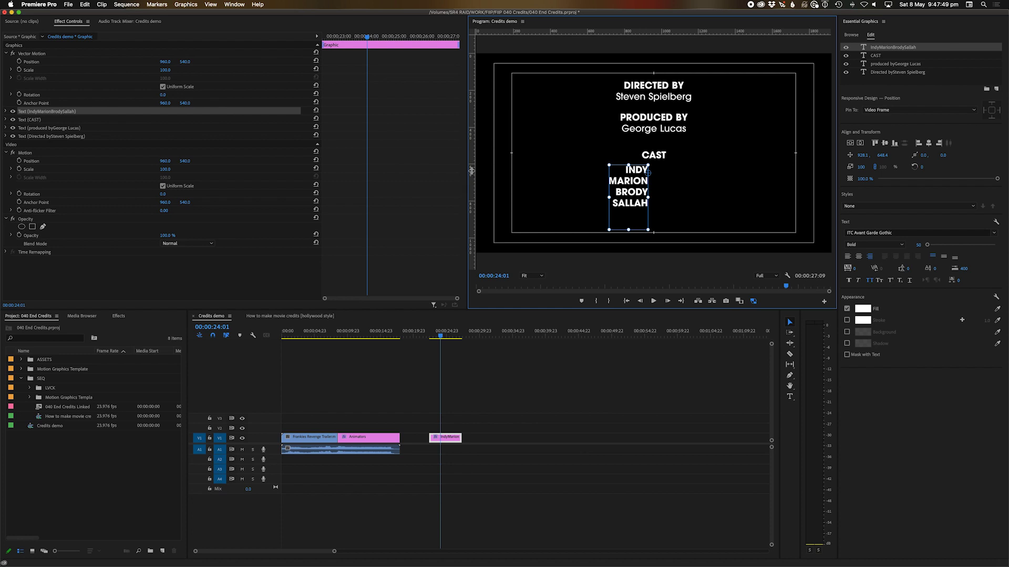
pyautogui.moveTo(471, 173); pyautogui.dragTo(654, 198)
# Duplicate the cast names layer and place a left-aligned copy beside the roles.
pyautogui.rightClick(898, 47)
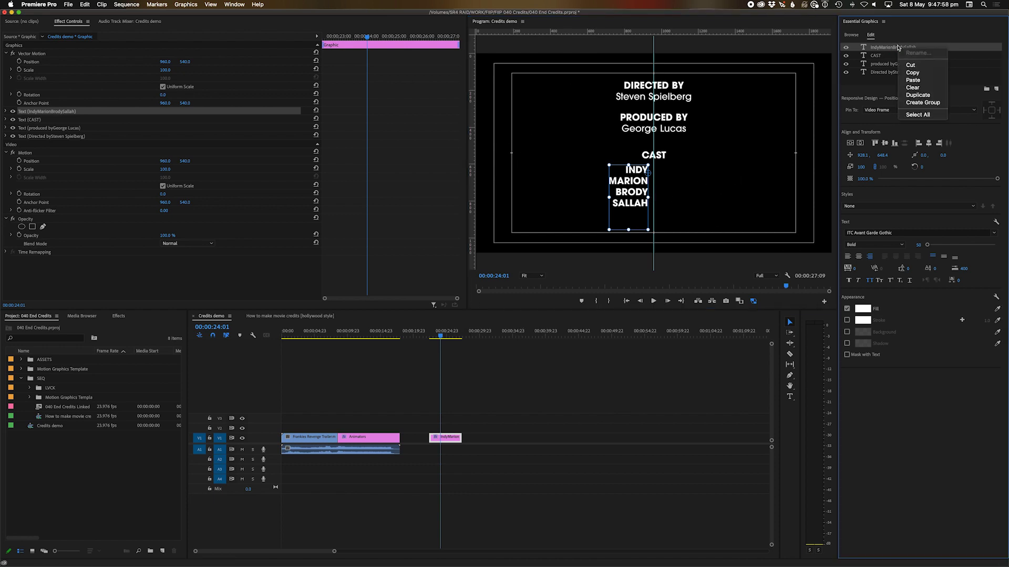
pyautogui.click(918, 95)
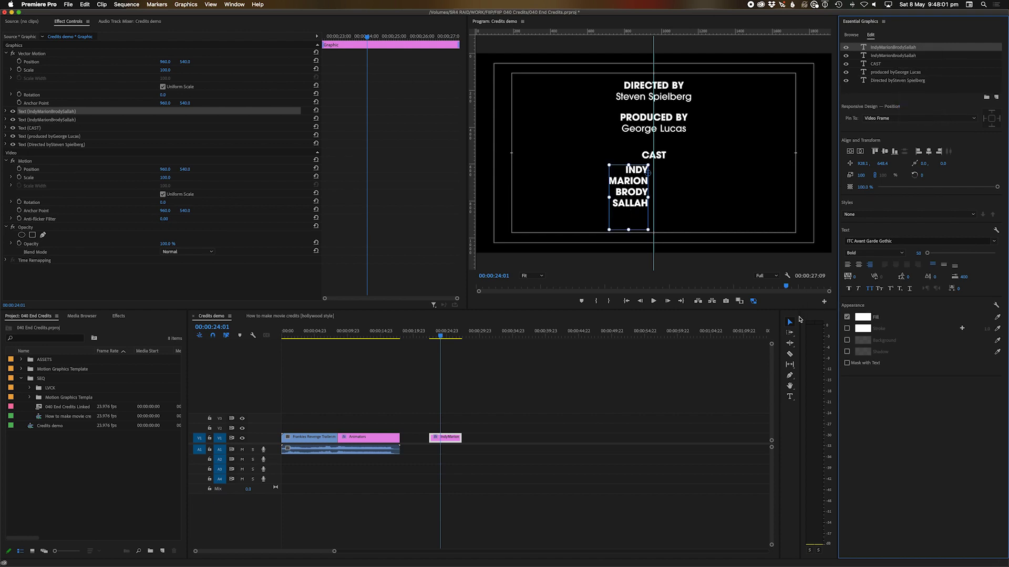
pyautogui.click(616, 193)
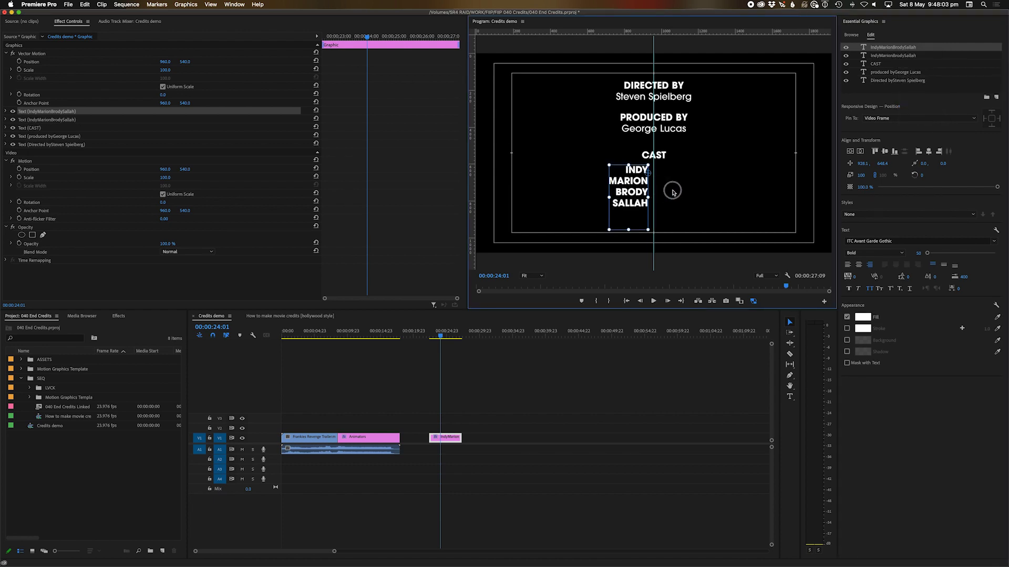
pyautogui.moveTo(629, 195); pyautogui.dragTo(680, 195)
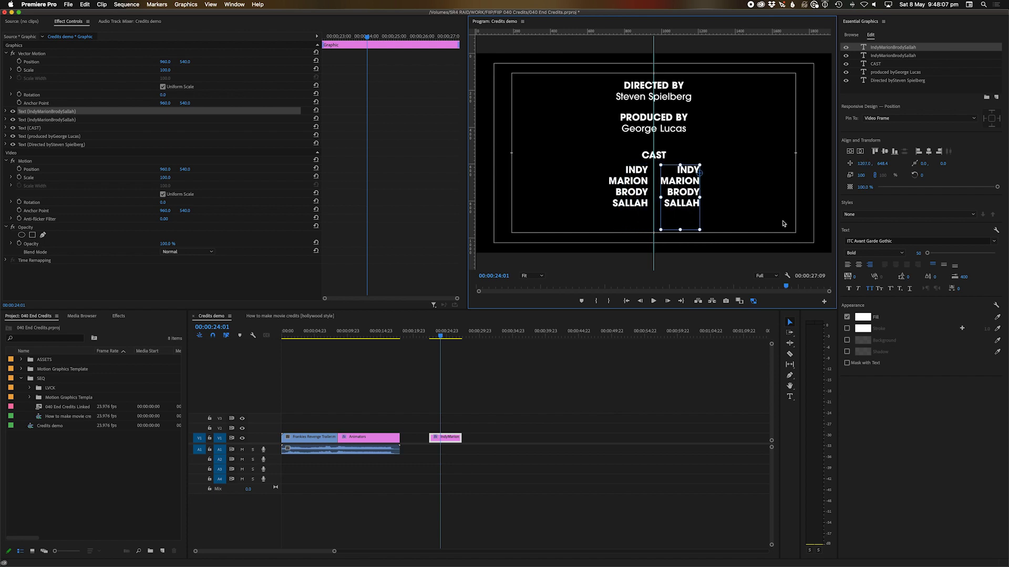
pyautogui.click(848, 265)
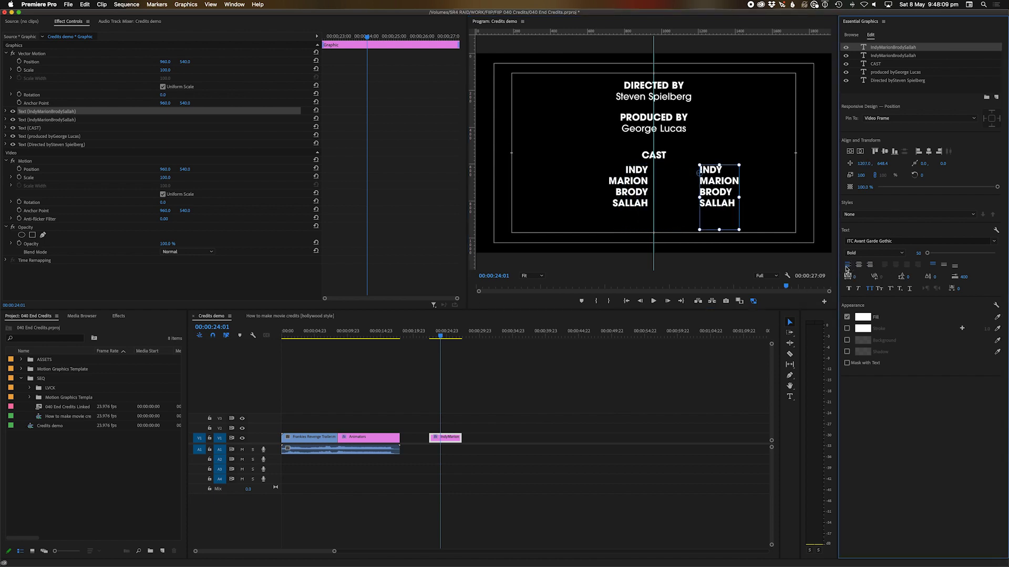
pyautogui.moveTo(715, 185); pyautogui.dragTo(679, 189)
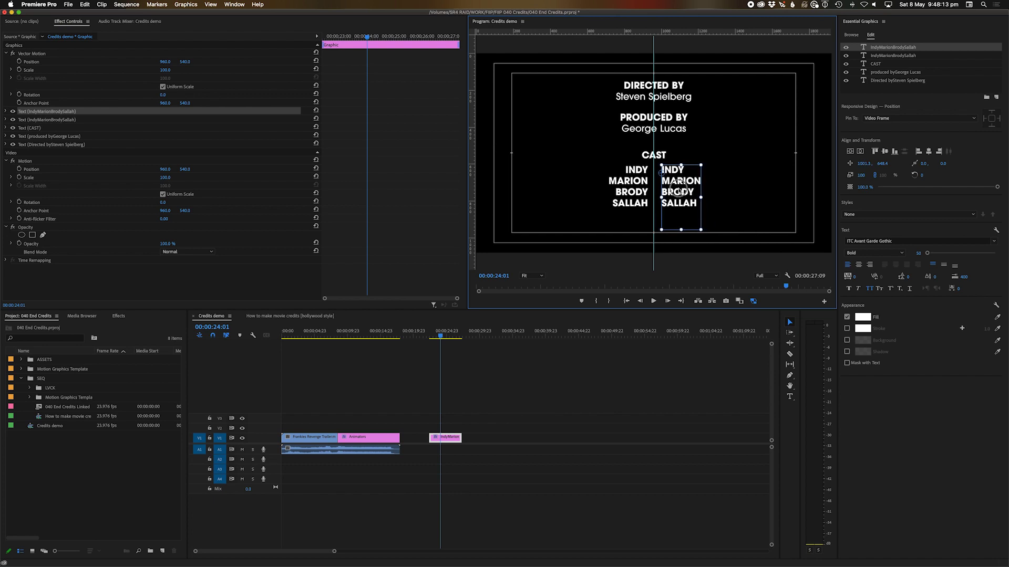
# Turn off All Caps and set Medium font weight for the second column.
pyautogui.doubleClick(678, 190)
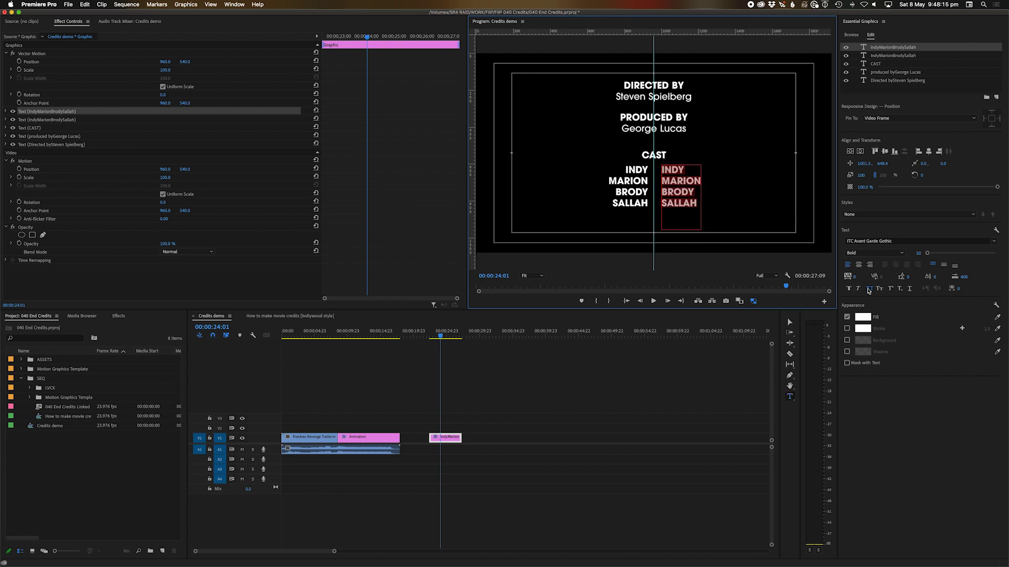
pyautogui.click(868, 289)
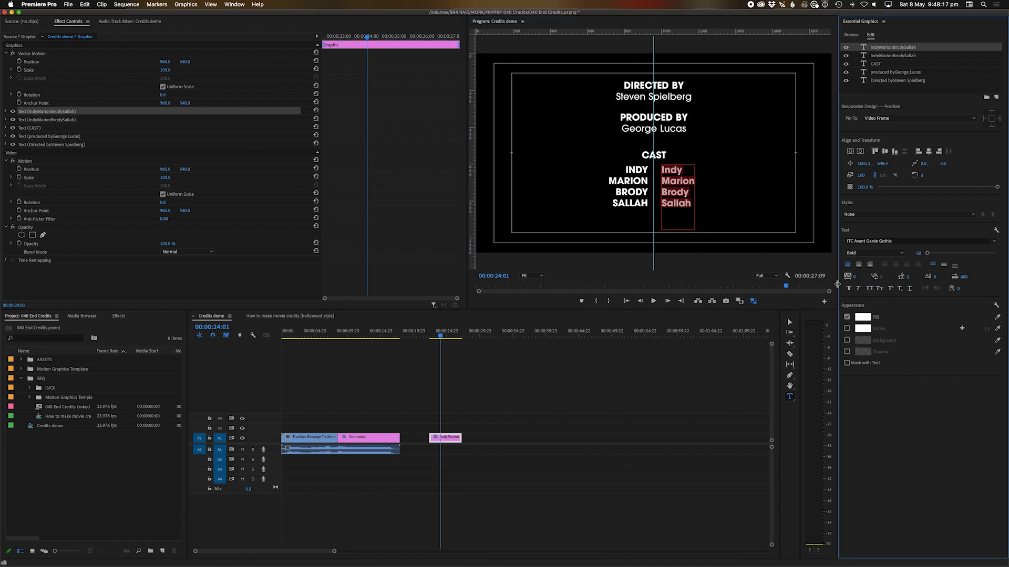
pyautogui.click(888, 254)
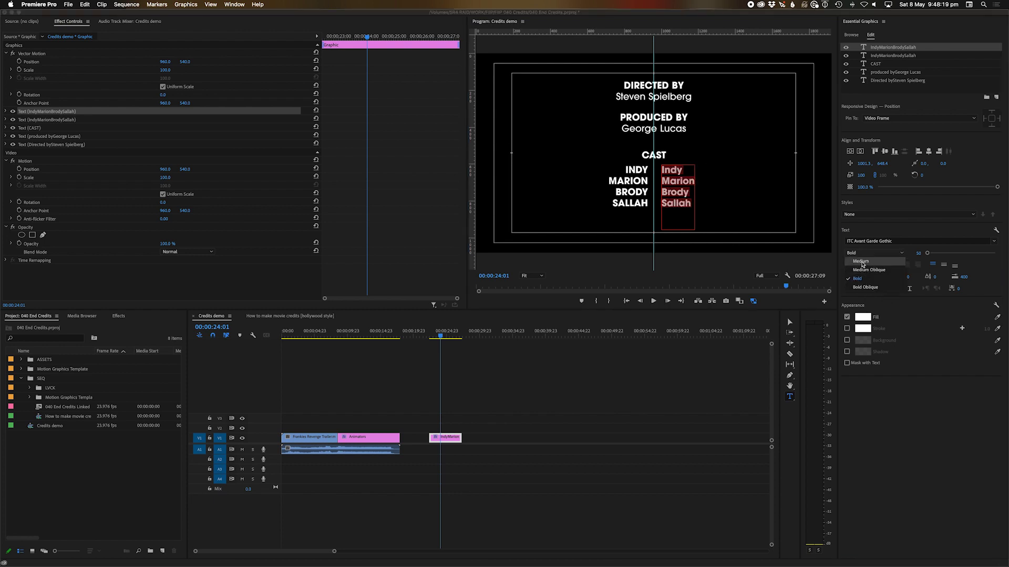
pyautogui.click(861, 262)
# Replace the placeholder text with the actors' names, one per line.
pyautogui.click(682, 170)
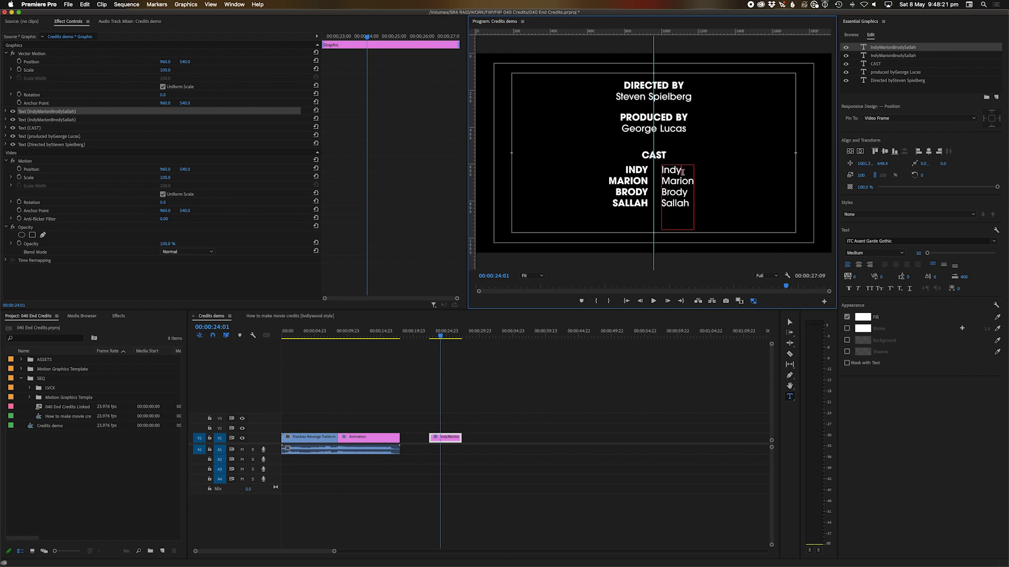
pyautogui.hotkey('ctrl', 'a')
pyautogui.press('BackSpace')
pyautogui.write('Harrison Ford')
pyautogui.press('Return')
pyautogui.write('Karen Allen')
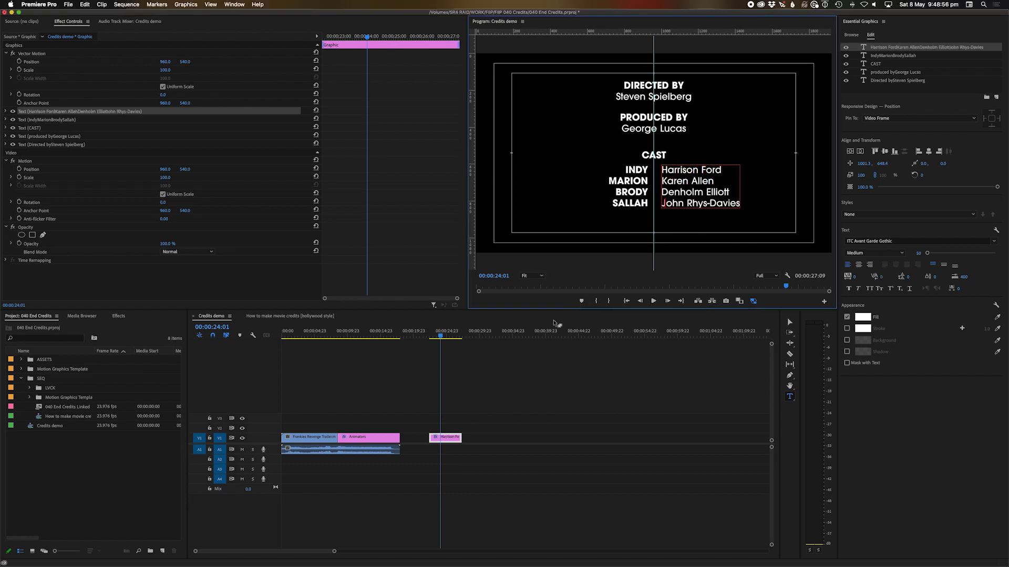
pyautogui.click(521, 401)
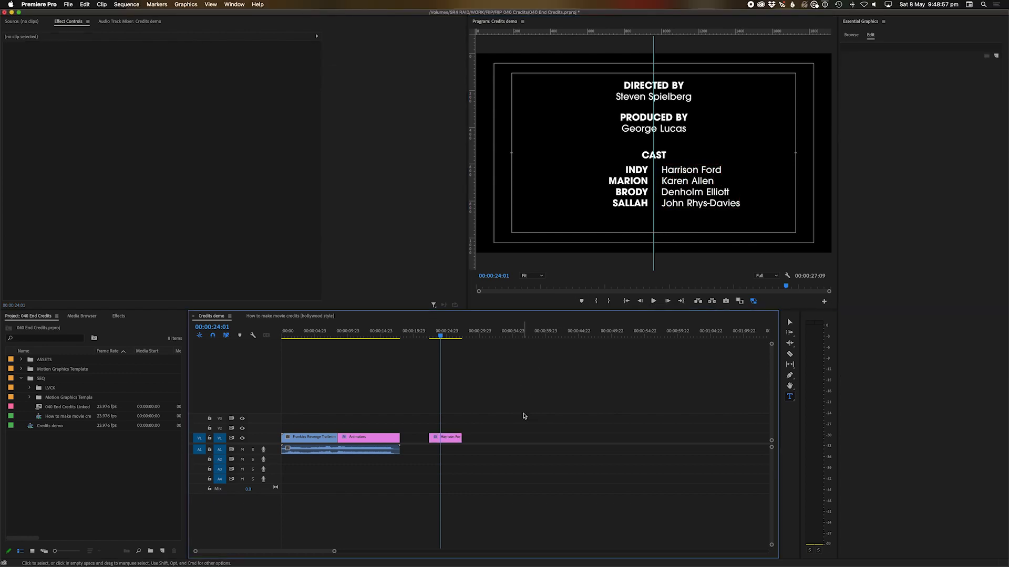
# Select the CAST heading and both name column layers in Essential Graphics.
pyautogui.click(445, 441)
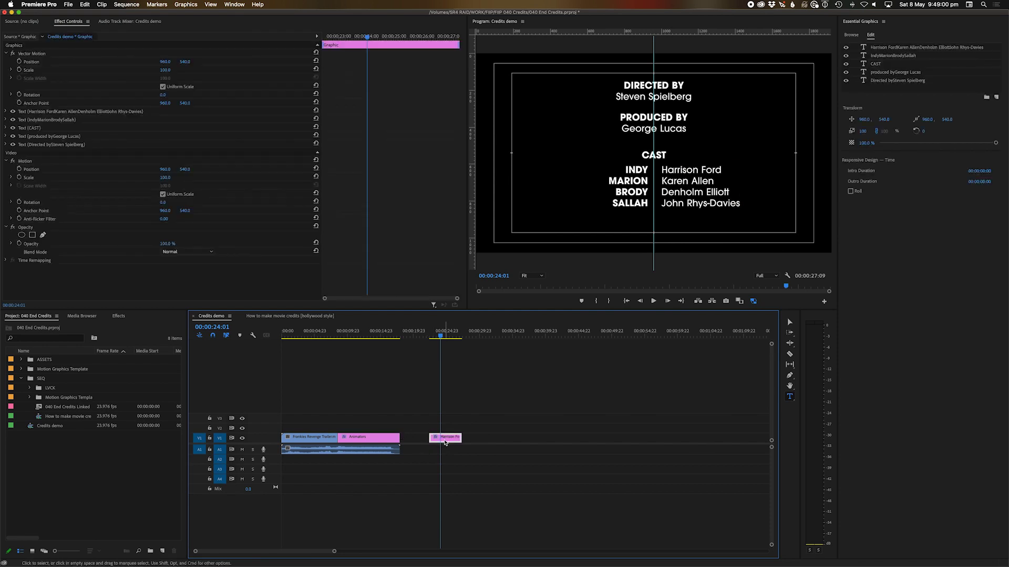
pyautogui.click(886, 49)
pyautogui.keyDown('shift'); pyautogui.click(881, 64); pyautogui.keyUp('shift')
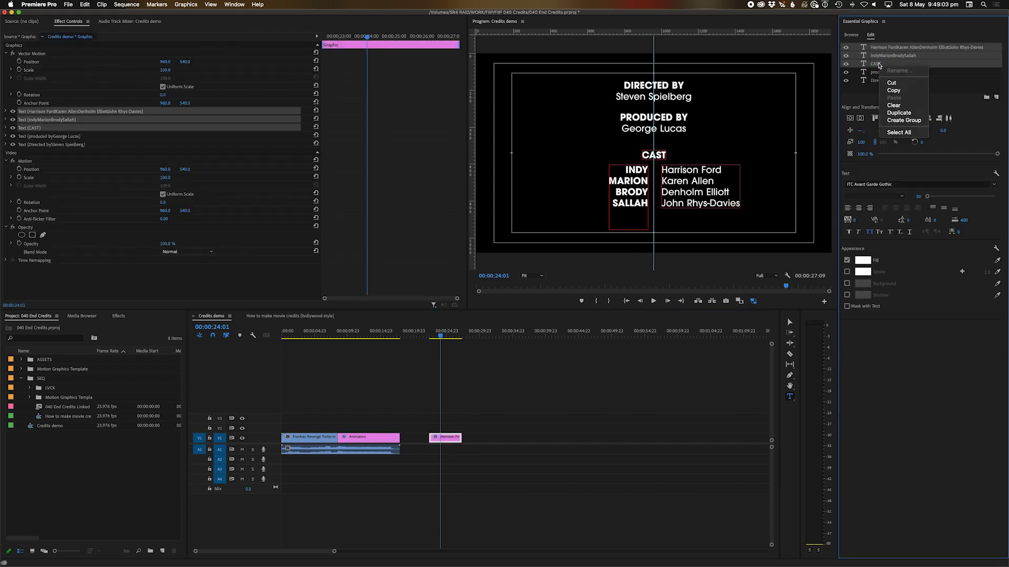
pyautogui.click(878, 66)
pyautogui.click(876, 65)
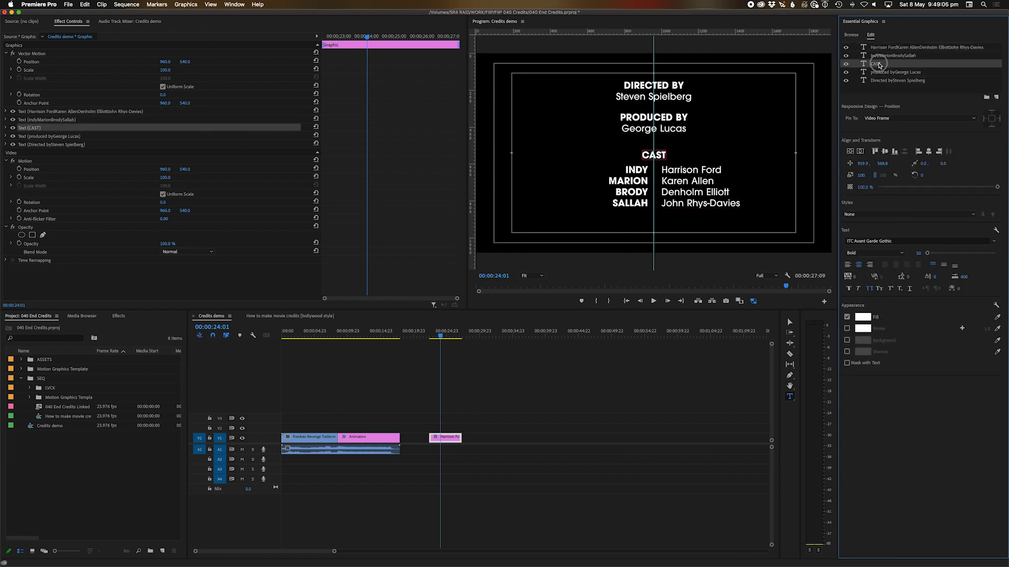
pyautogui.keyDown('shift'); pyautogui.click(887, 55); pyautogui.keyUp('shift')
pyautogui.keyDown('shift'); pyautogui.click(889, 48); pyautogui.keyUp('shift')
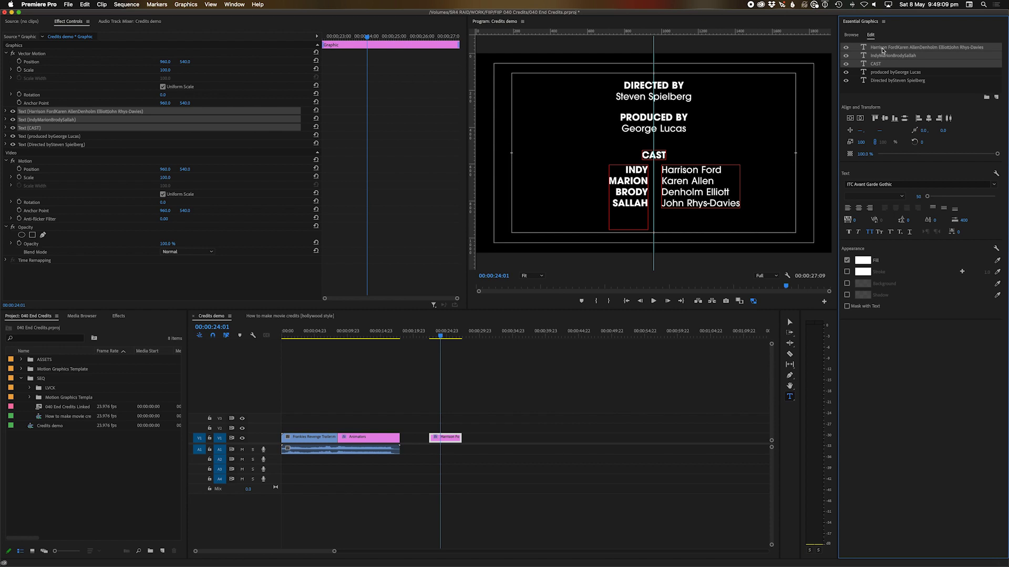
# Group the three selected layers and name the group cast.
pyautogui.rightClick(890, 51)
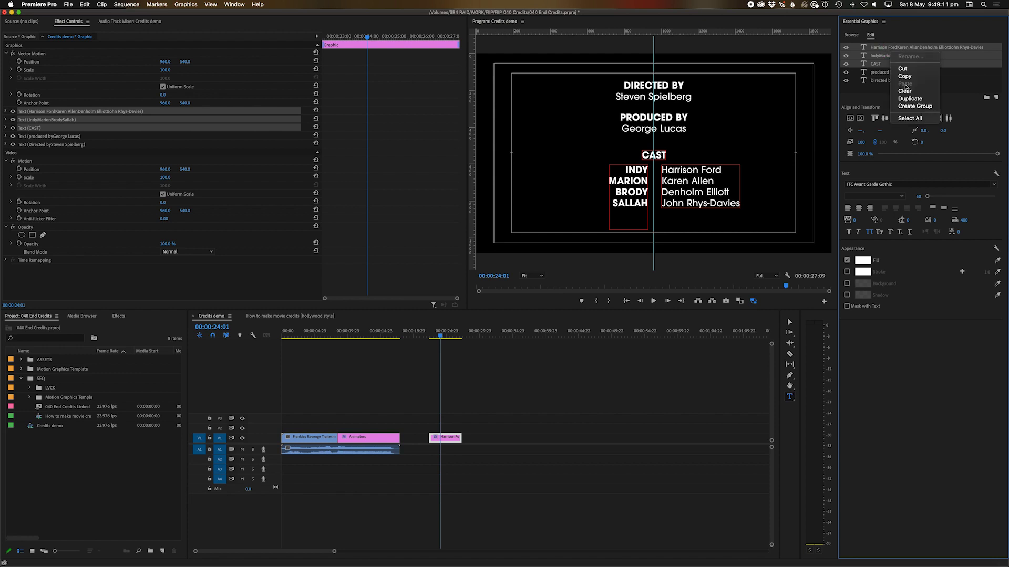
pyautogui.click(913, 107)
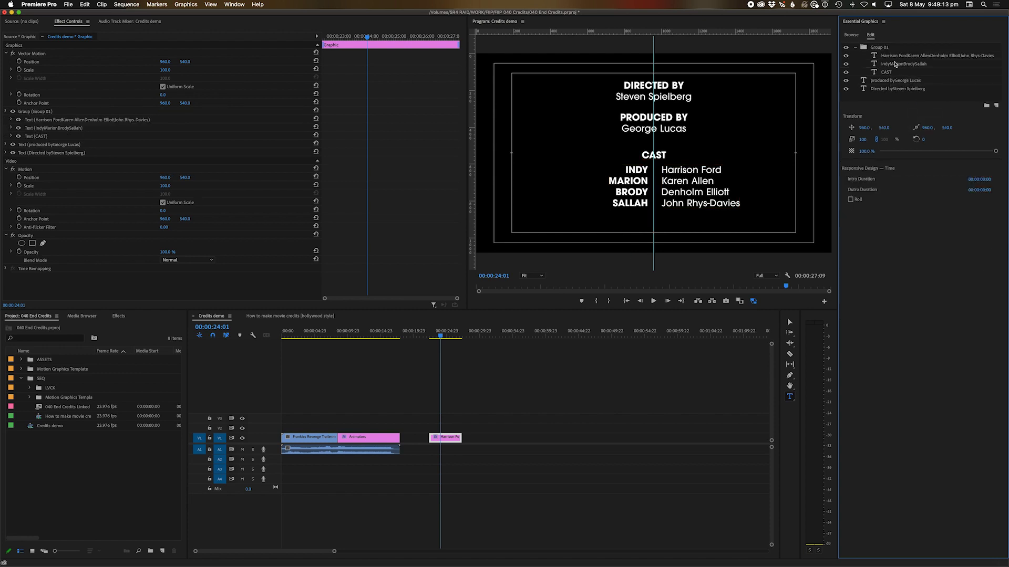
pyautogui.click(888, 48)
pyautogui.click(888, 48)
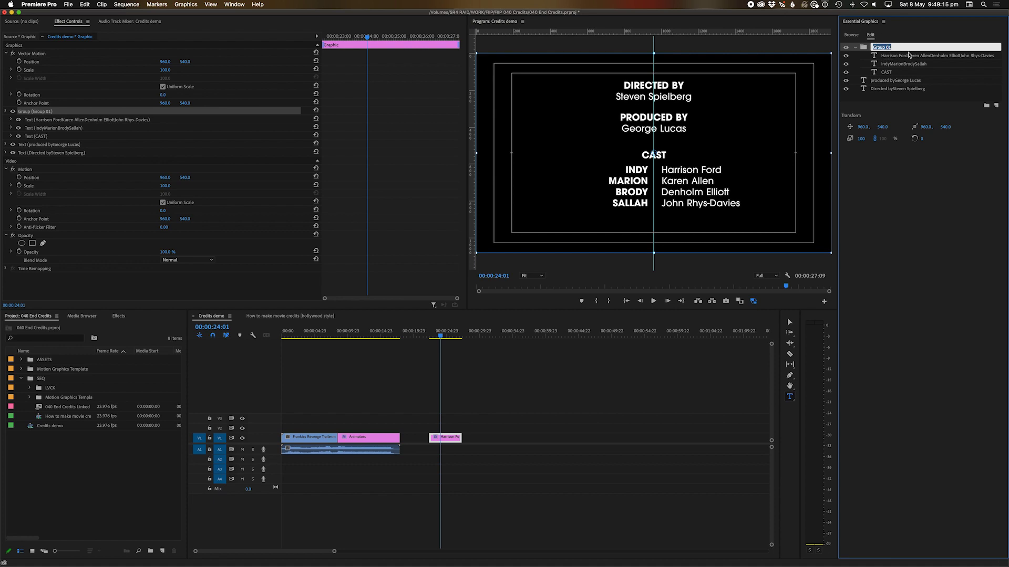
pyautogui.write('cast')
pyautogui.press('Return')
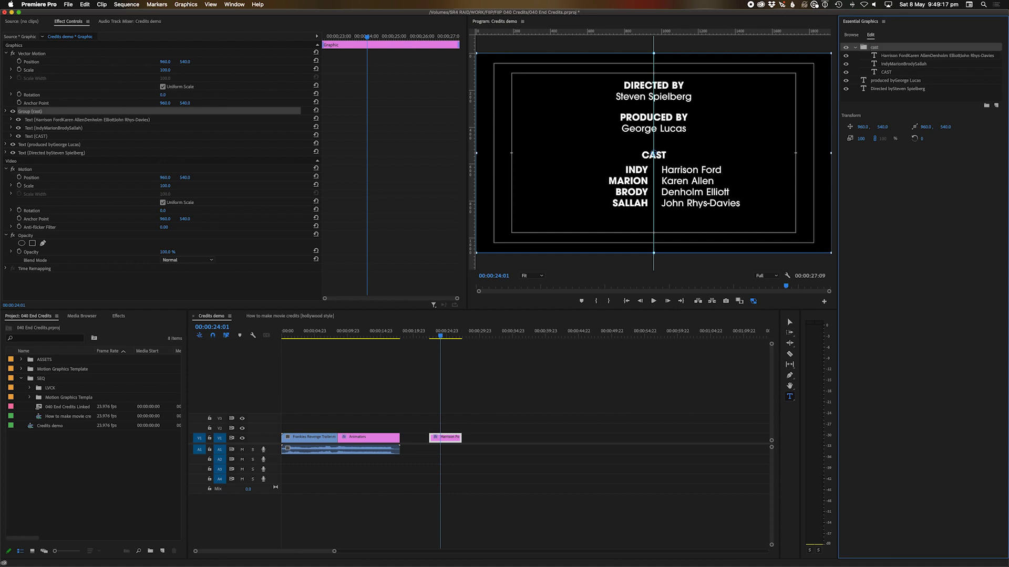
# Nudge the cast group slightly upward in the frame.
pyautogui.click(885, 150)
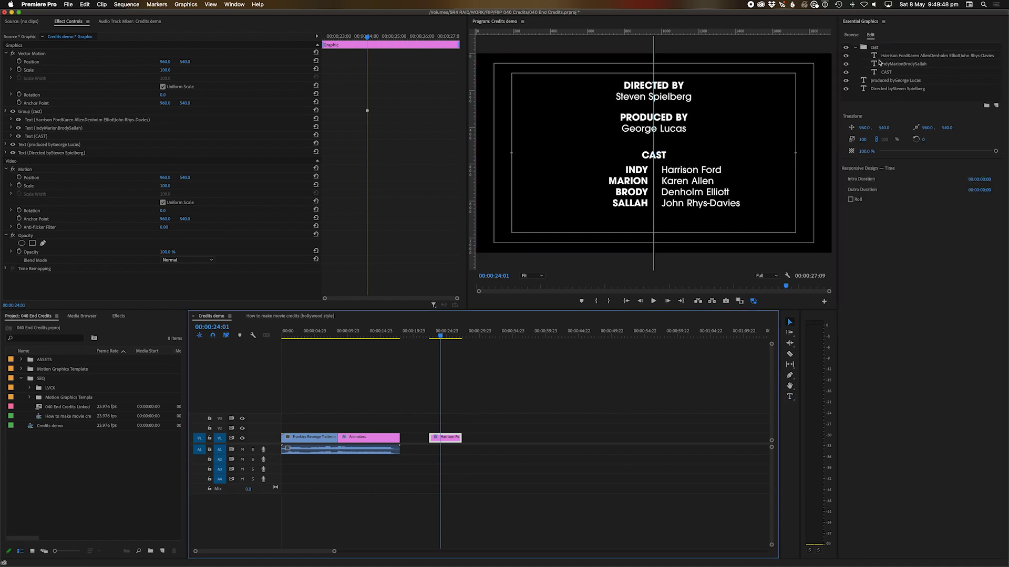
pyautogui.click(874, 48)
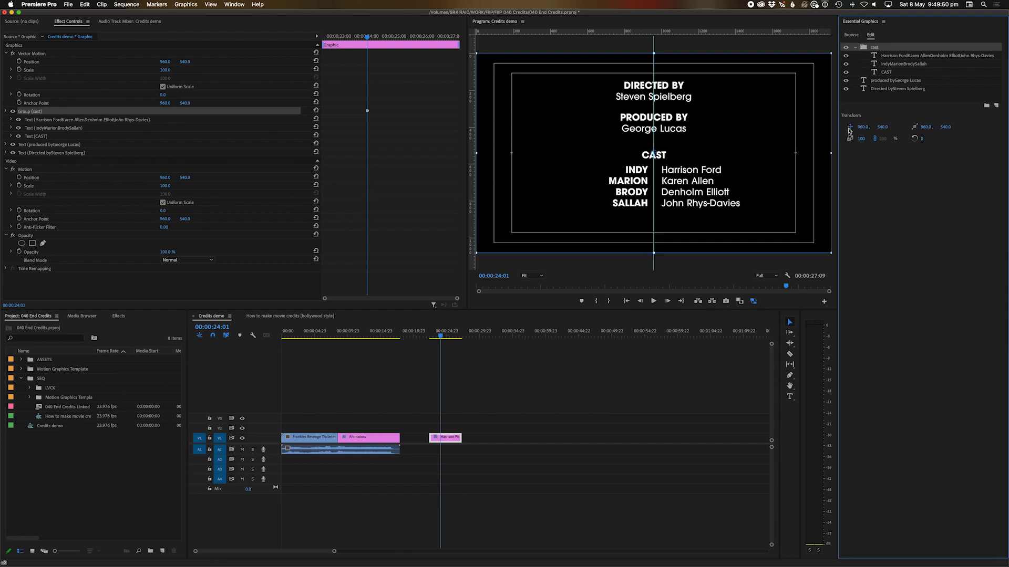
pyautogui.moveTo(698, 180)
pyautogui.mouseDown()
pyautogui.moveTo(689, 154)
pyautogui.moveTo(691, 191)
pyautogui.moveTo(715, 179)
pyautogui.moveTo(704, 173)
pyautogui.moveTo(700, 193)
pyautogui.moveTo(702, 180)
pyautogui.mouseUp()
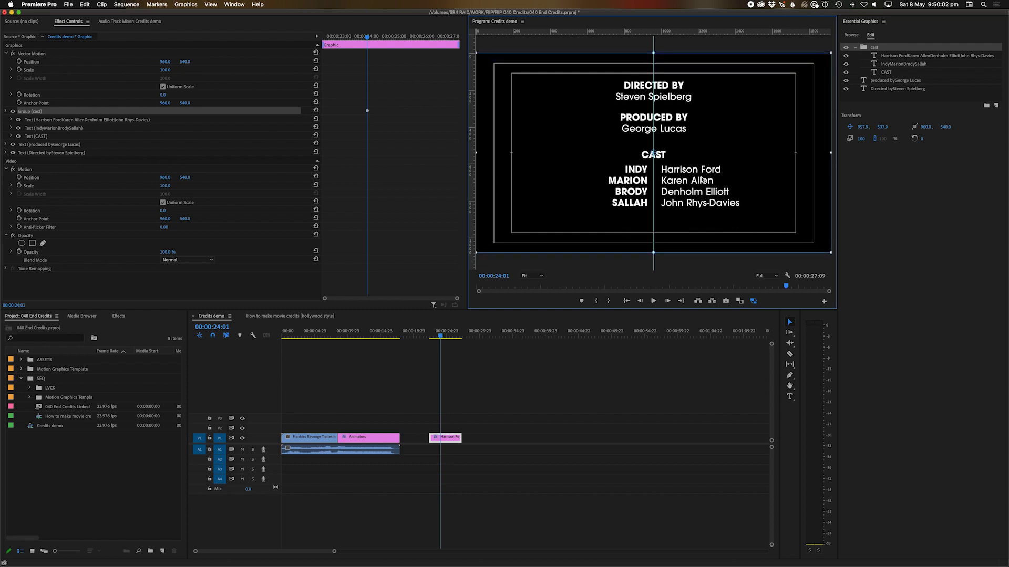
# Duplicate the cast group and drag the copy further down the credits page.
pyautogui.rightClick(863, 51)
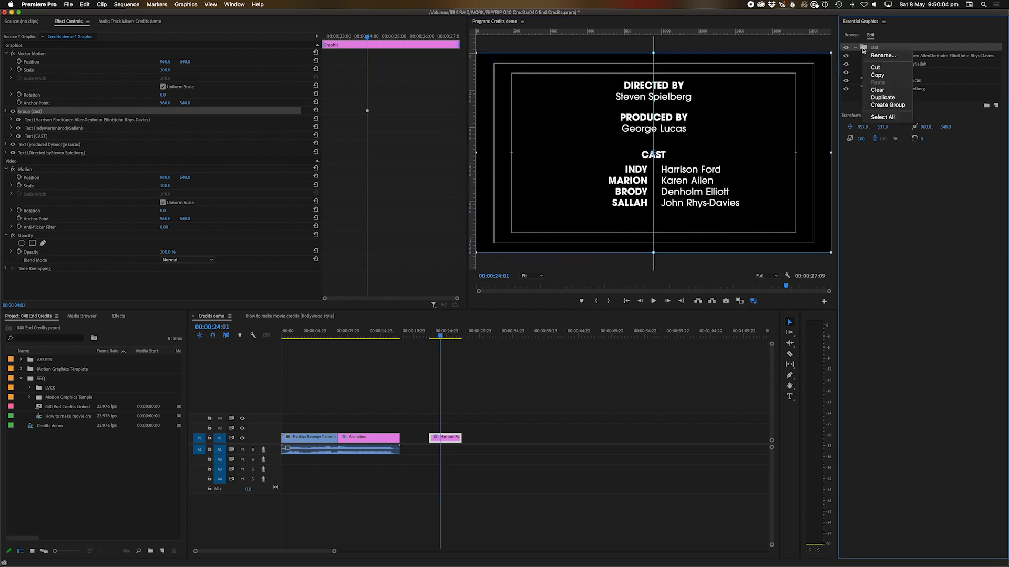
pyautogui.click(889, 97)
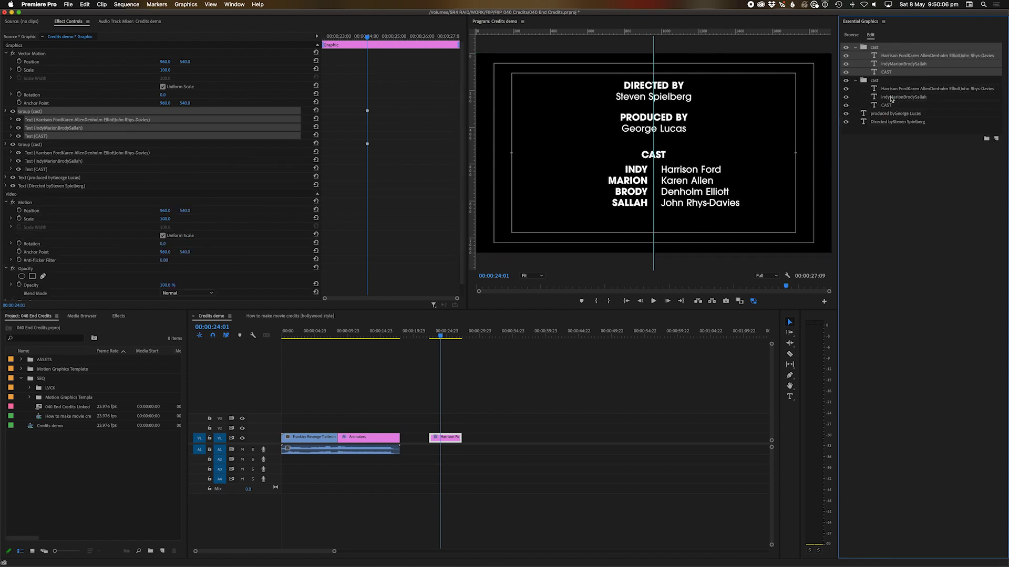
pyautogui.click(862, 82)
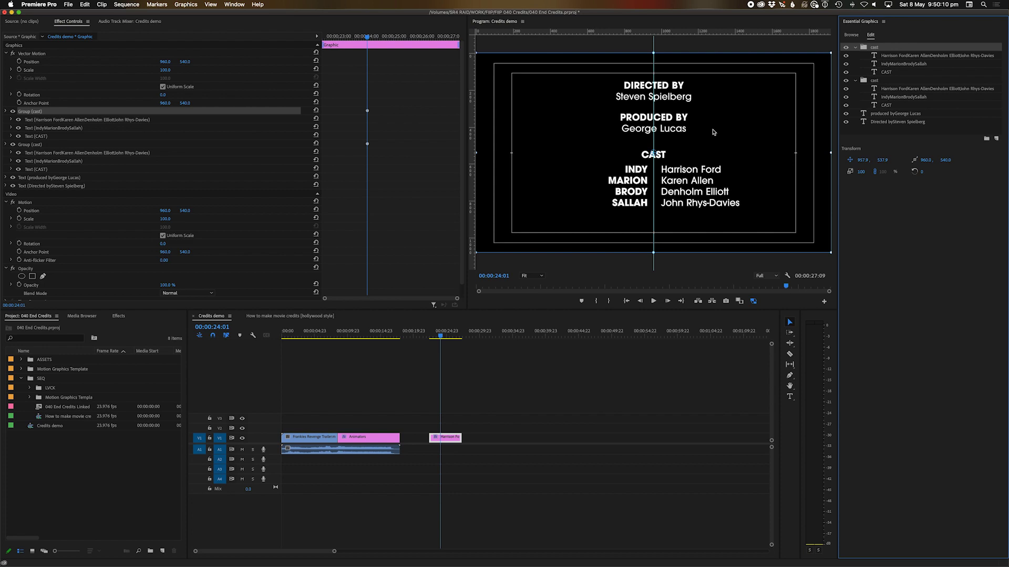
pyautogui.moveTo(676, 172); pyautogui.dragTo(683, 243)
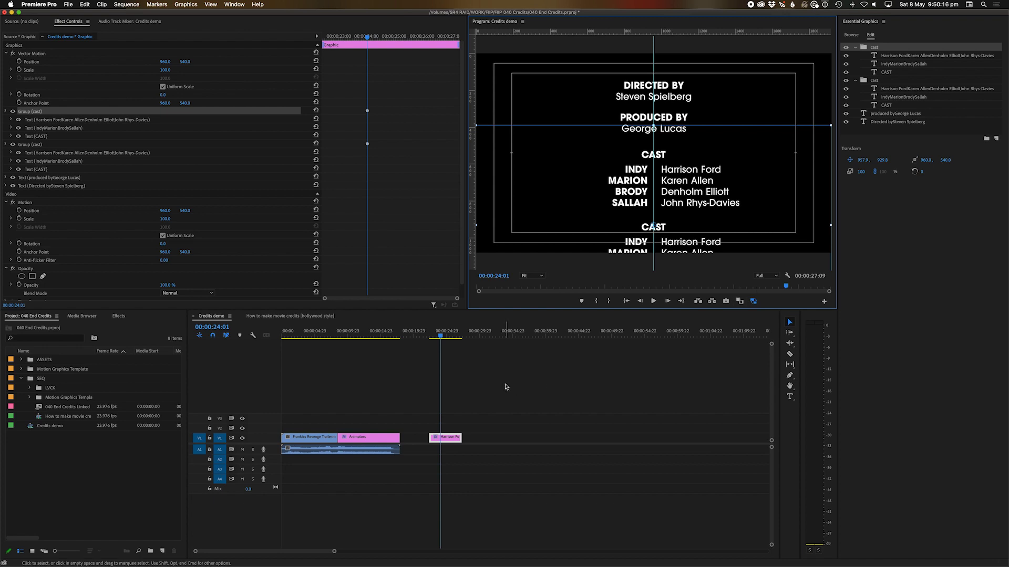
# Select the credits graphic clip and switch on Roll.
pyautogui.click(474, 402)
pyautogui.click(451, 440)
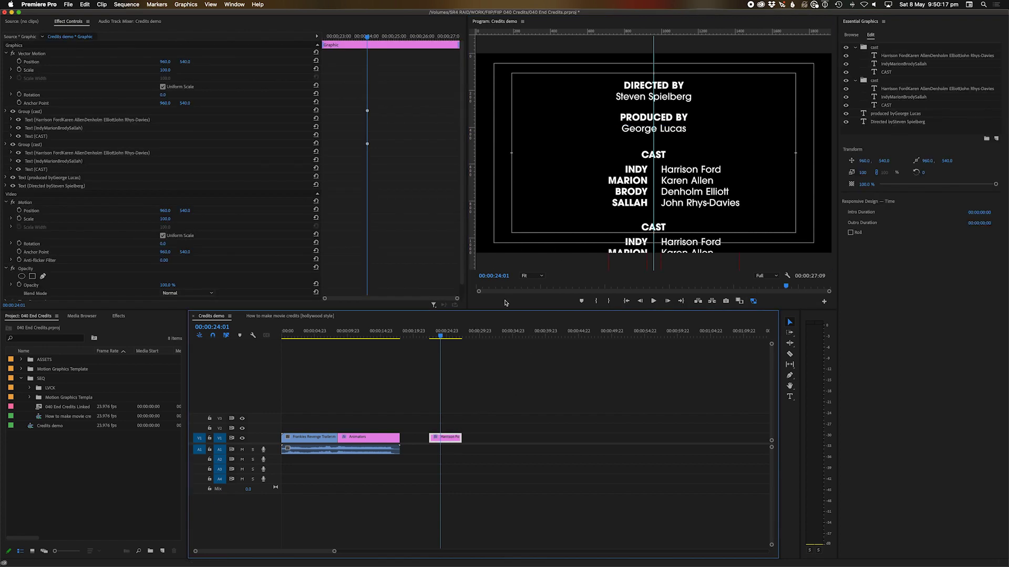
pyautogui.click(850, 233)
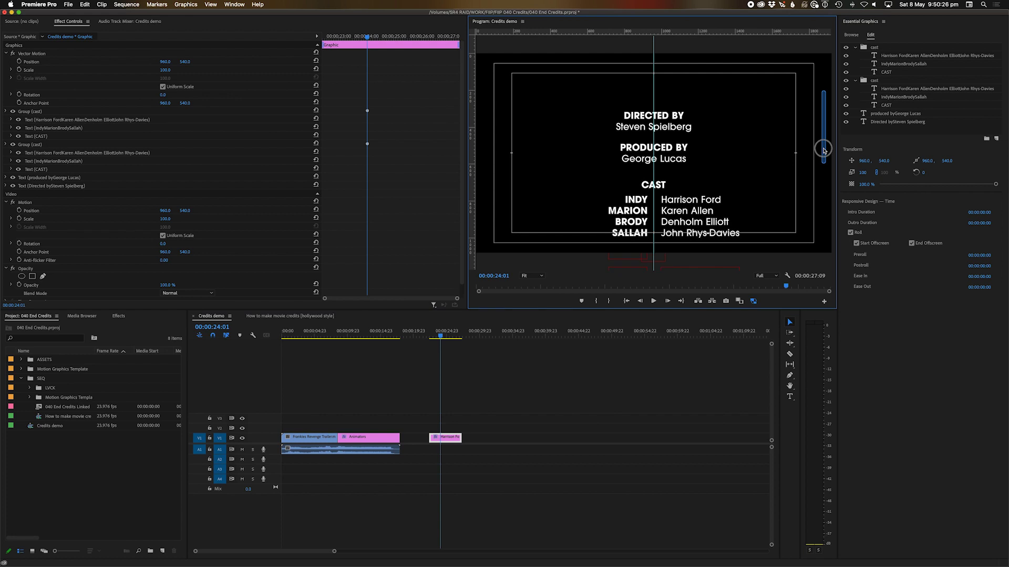
# Play the rolling credits from just before the clip starts.
pyautogui.moveTo(823, 144); pyautogui.dragTo(831, 119)
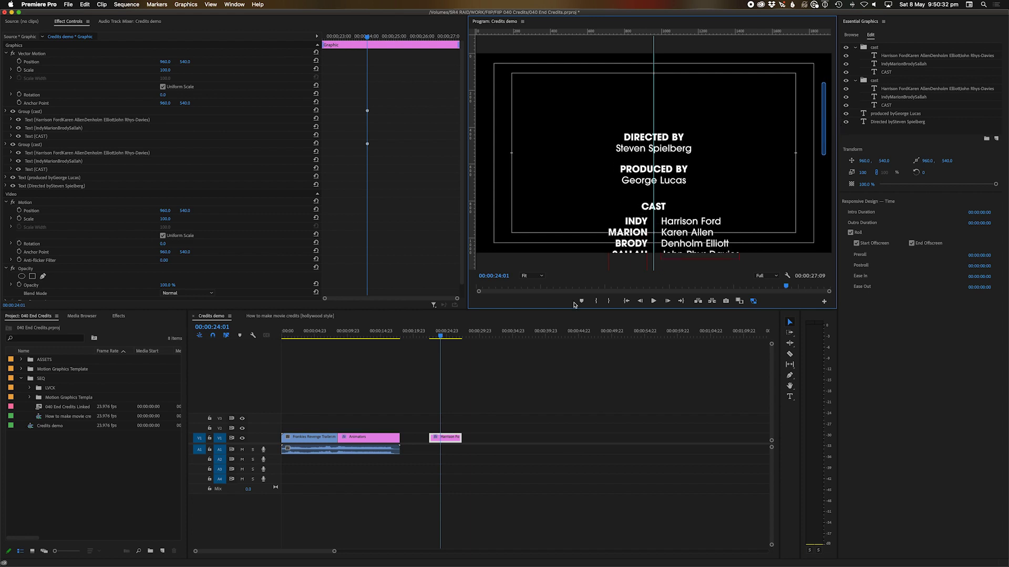
pyautogui.moveTo(440, 335); pyautogui.dragTo(432, 336)
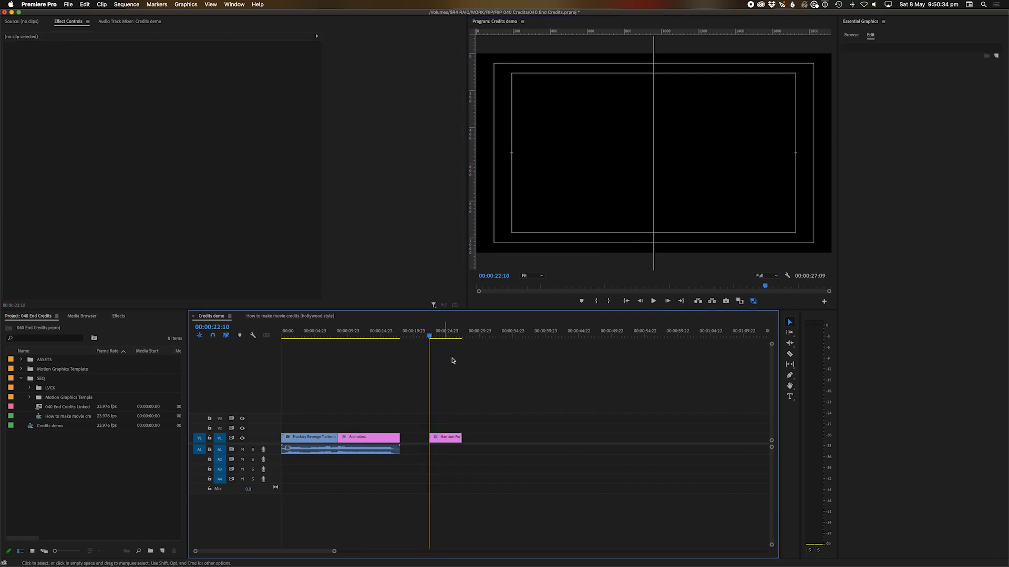
pyautogui.press('space')
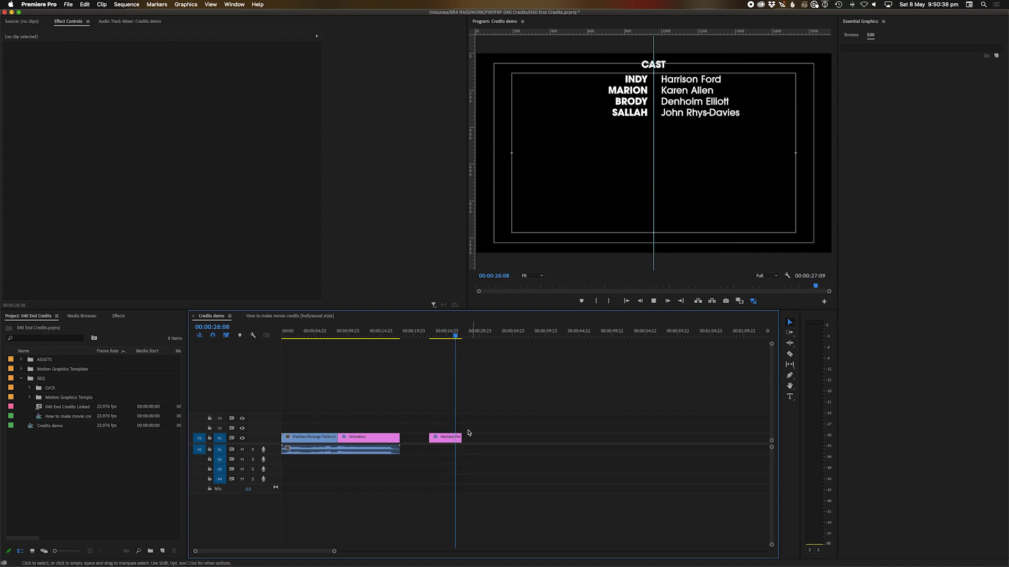
# Lengthen the credits clip on the timeline and replay the full roll.
pyautogui.moveTo(460, 437); pyautogui.dragTo(495, 437)
pyautogui.click(434, 333)
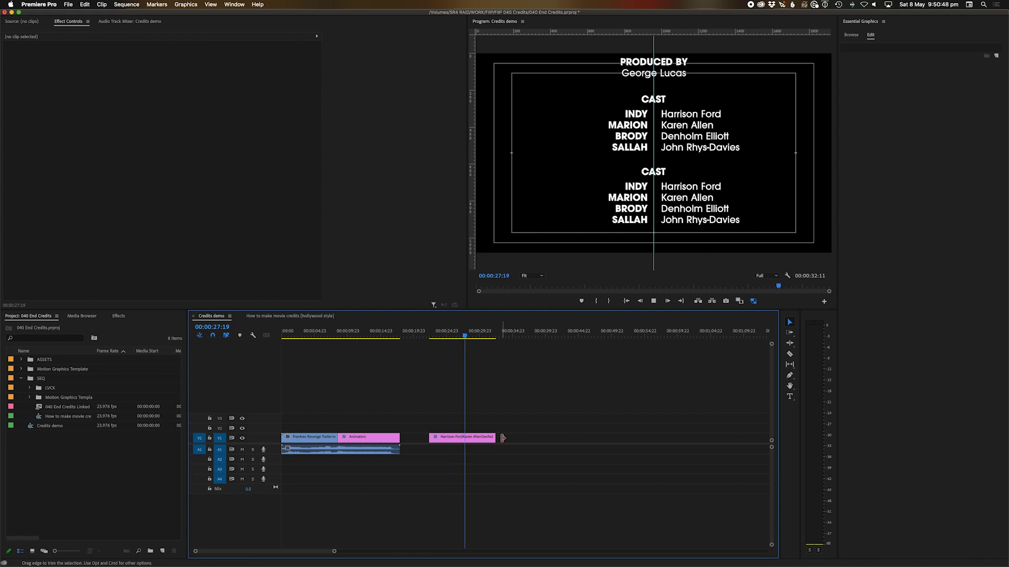
pyautogui.press('space')
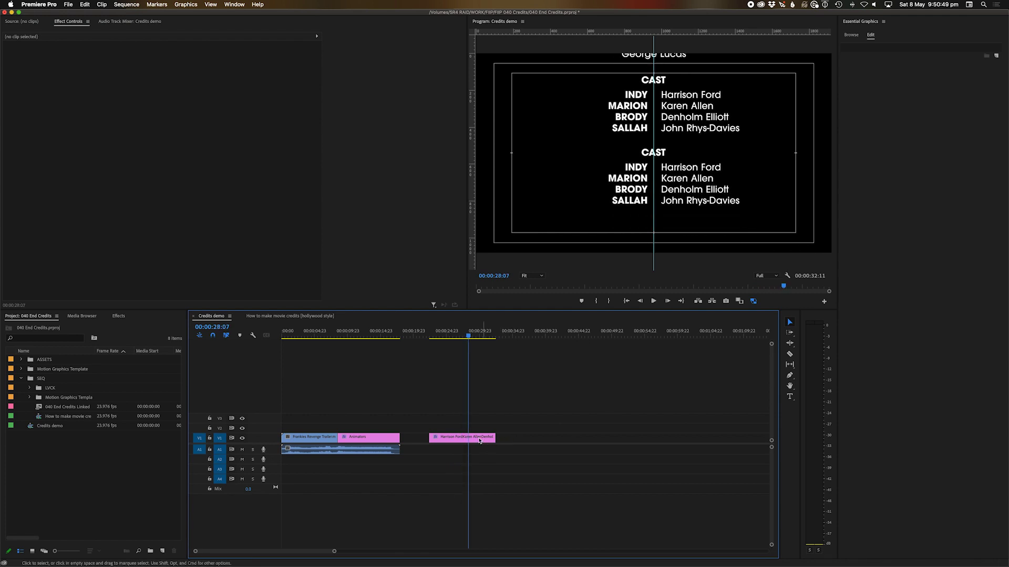
pyautogui.click(677, 172)
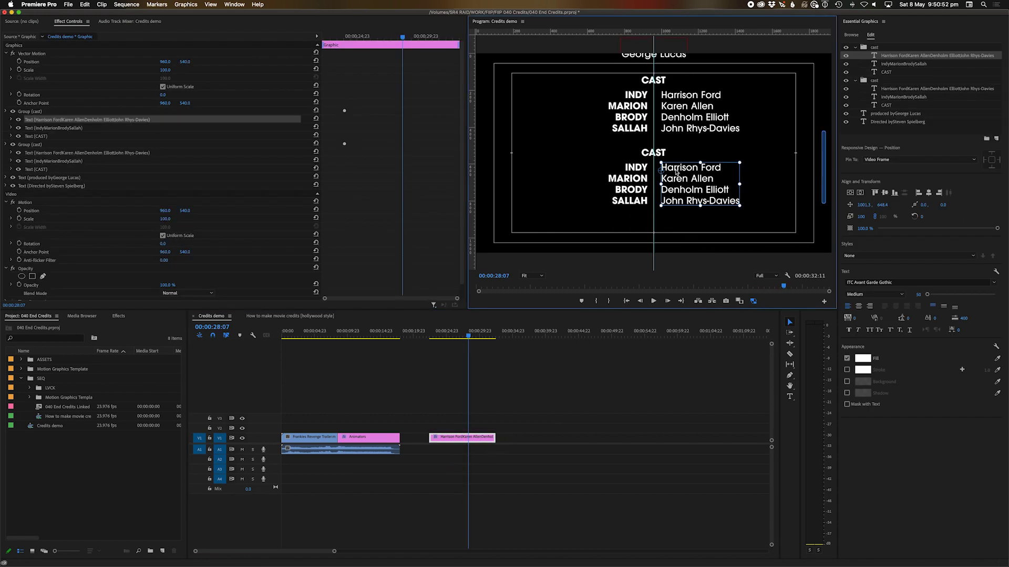
# Delete the character-name column from the copied cast block.
pyautogui.click(629, 185)
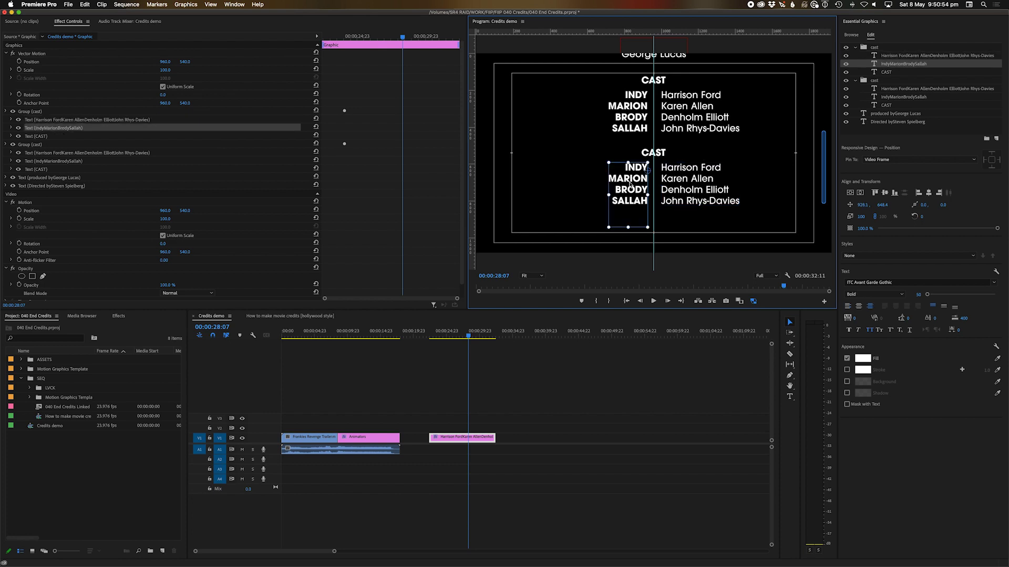
pyautogui.press('Delete')
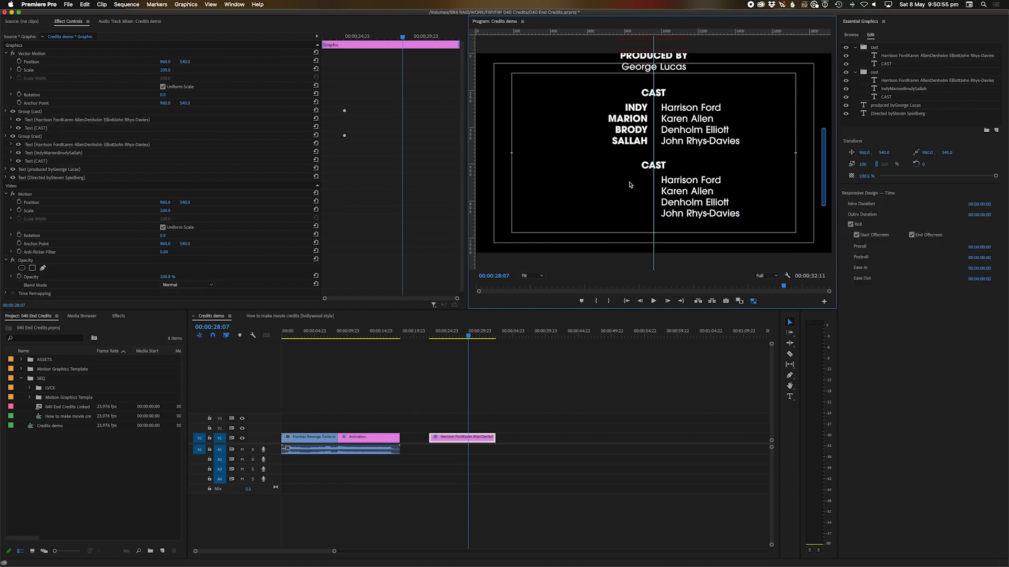
pyautogui.click(679, 198)
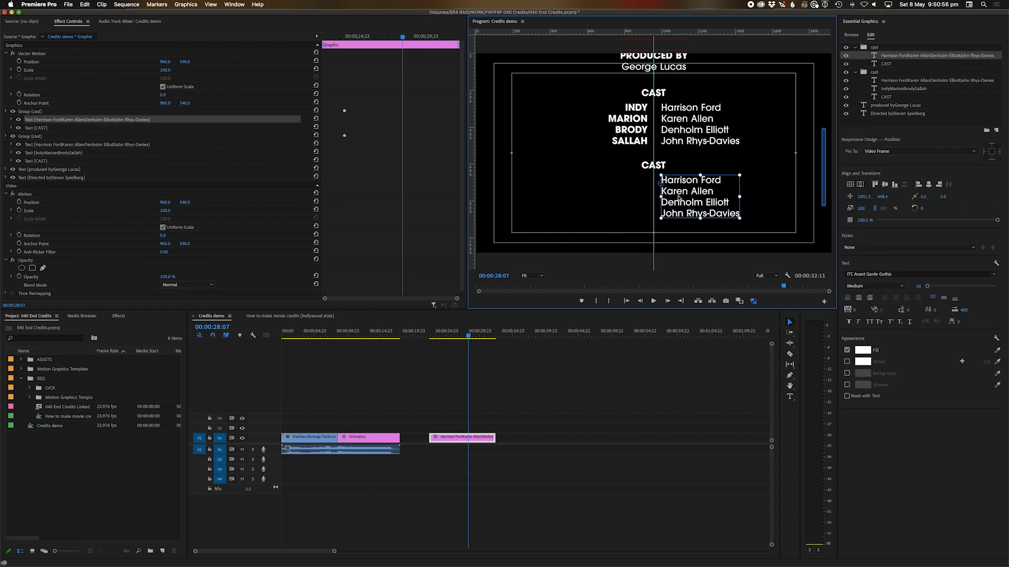
# Rename the copied CAST heading to VISUAL EFFECTS ARTISTS and select the names below.
pyautogui.doubleClick(660, 166)
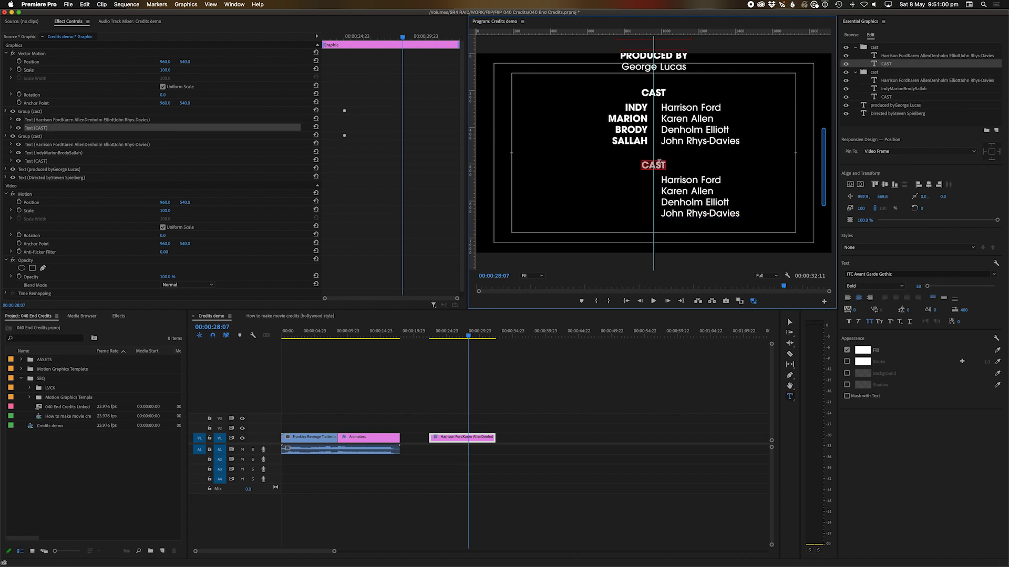
pyautogui.write('VISUAl effects a')
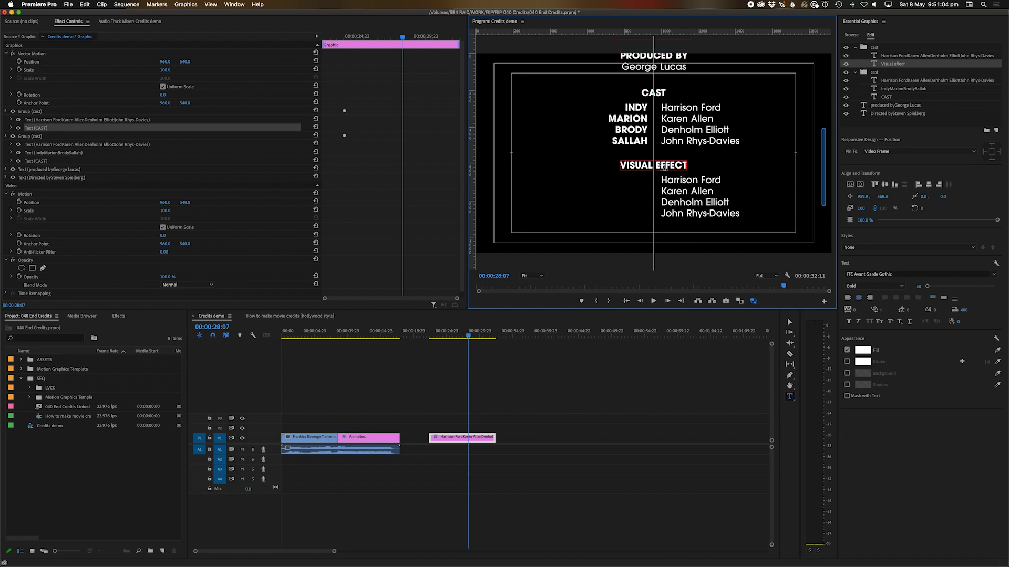
pyautogui.write('rtists')
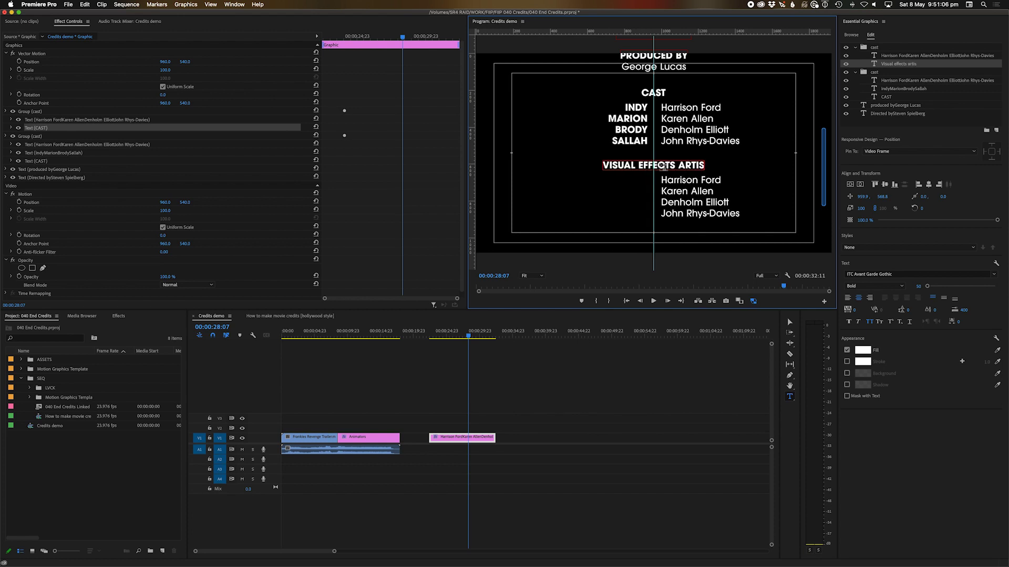
pyautogui.click(692, 210)
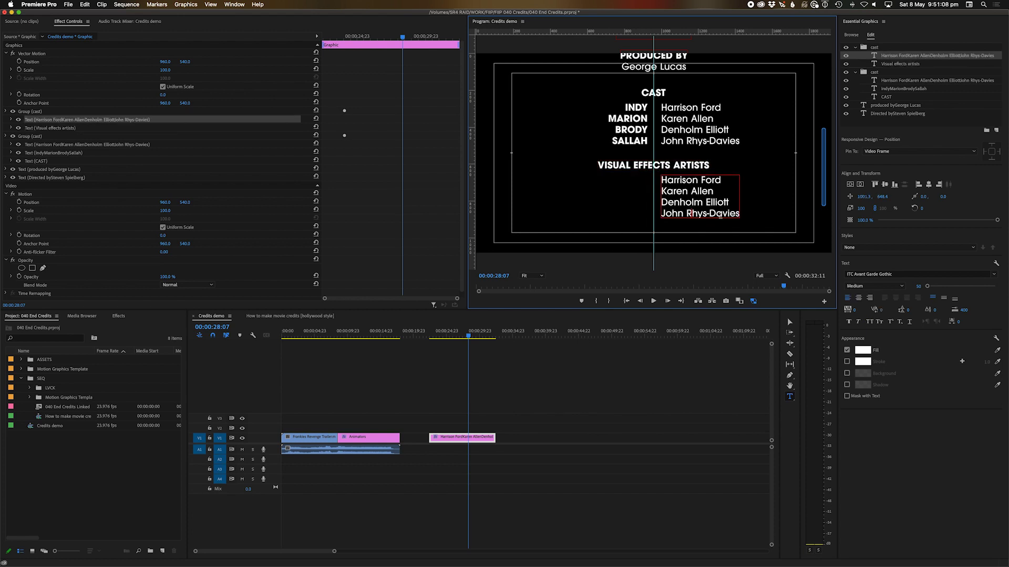
pyautogui.press('super+a')
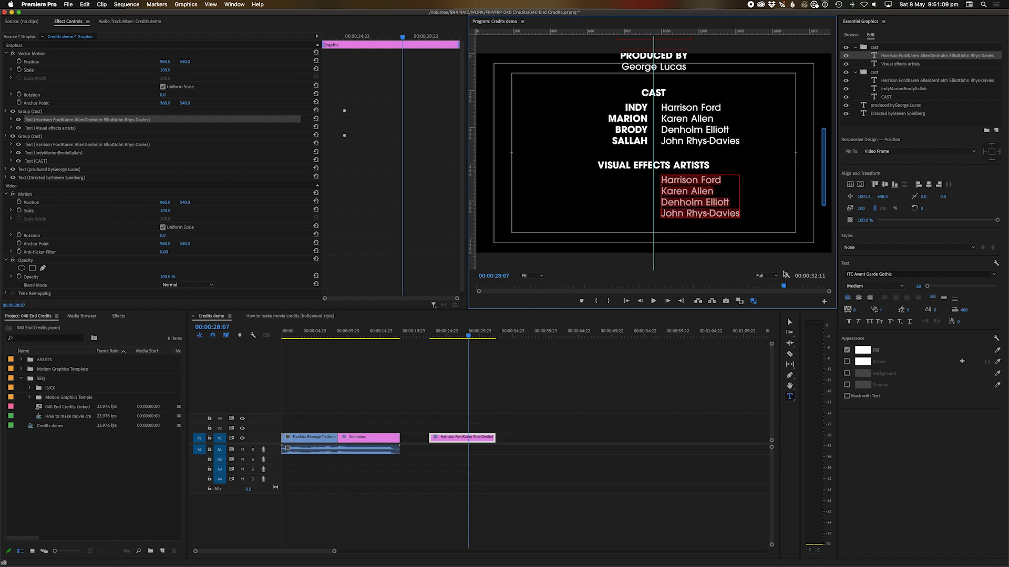
# Centre the names and replace them with three bullet-separated artist names.
pyautogui.click(860, 299)
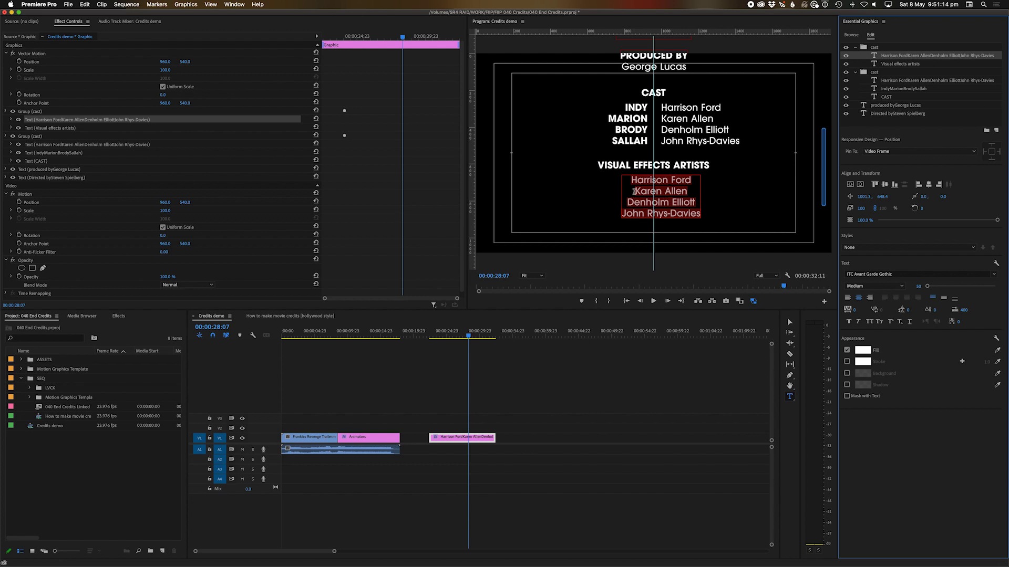
pyautogui.moveTo(634, 191); pyautogui.dragTo(698, 216)
pyautogui.press('BackSpace')
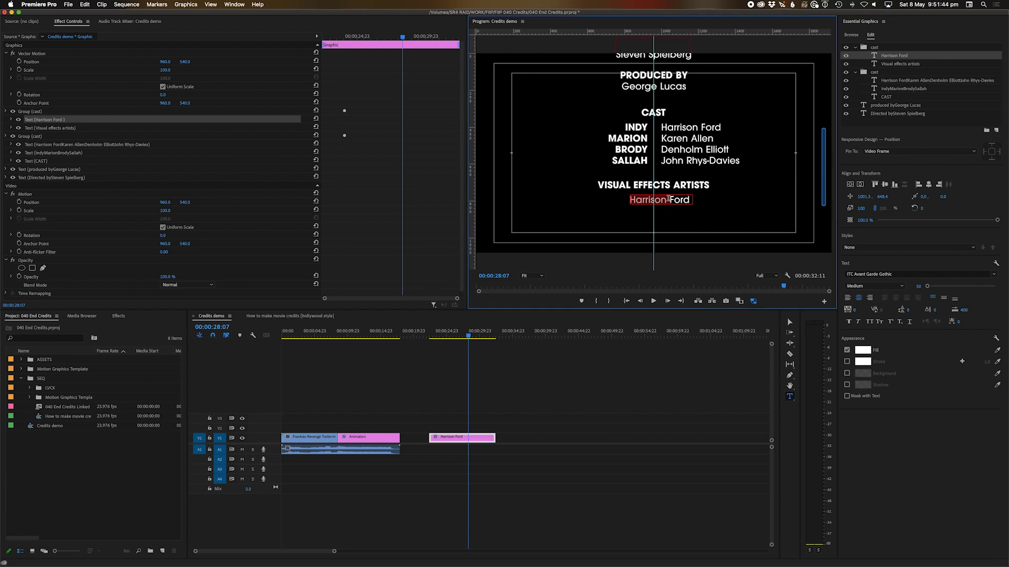
pyautogui.tripleClick(668, 199)
pyautogui.write('Chris Condon')
pyautogui.write('•')
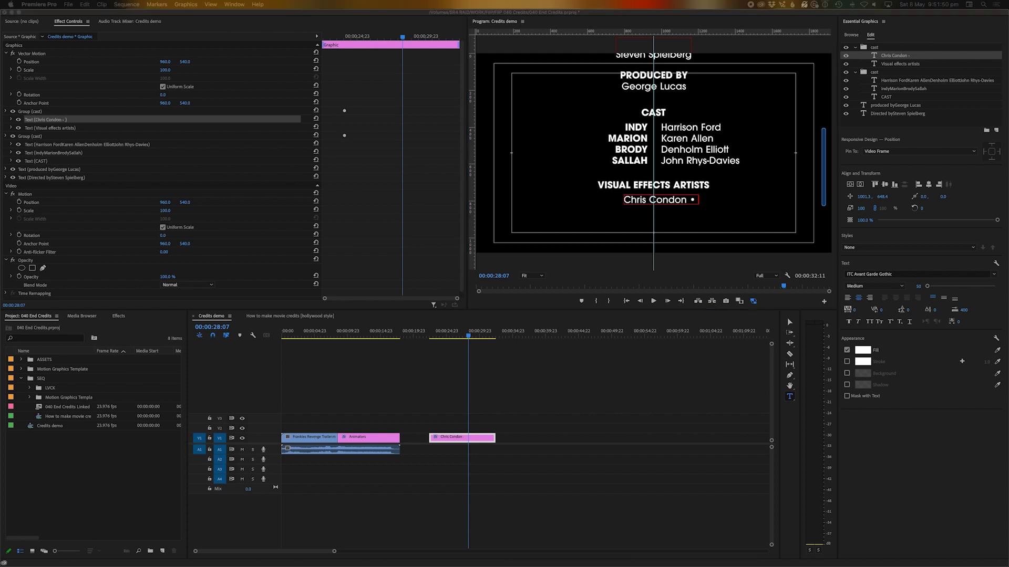
pyautogui.click(687, 201)
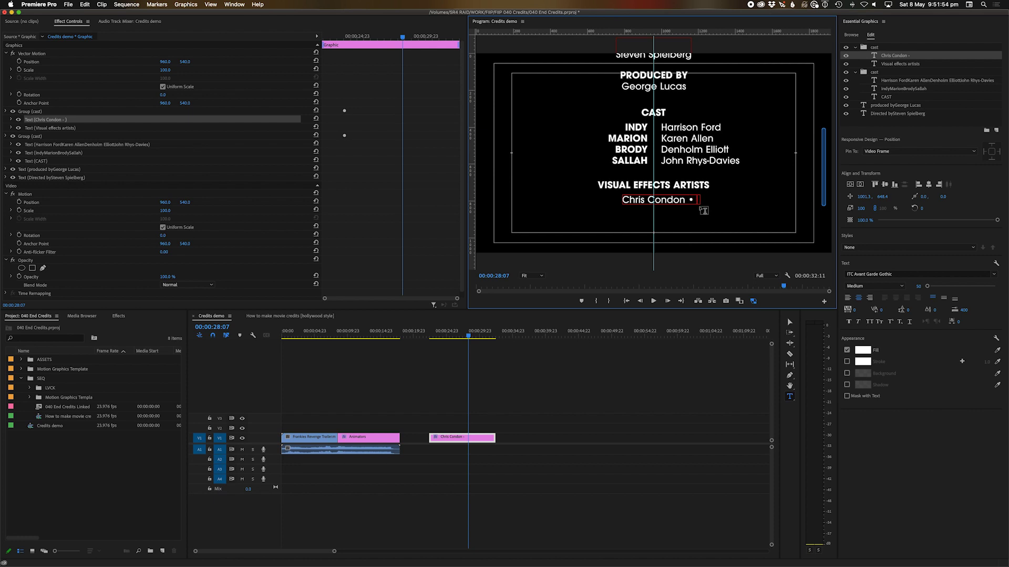
pyautogui.write('Roy Coombes')
pyautogui.write('•')
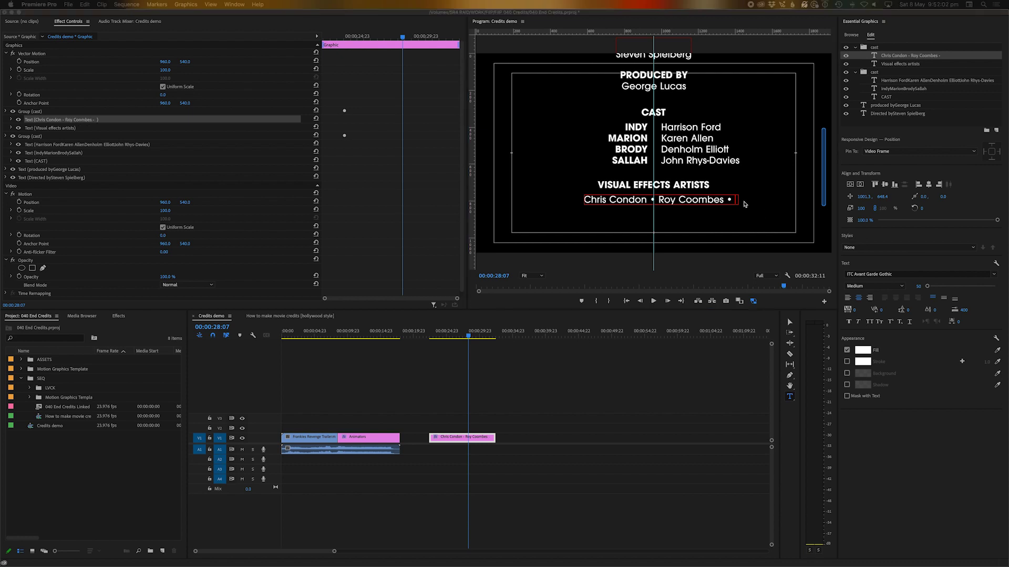
pyautogui.write('Peter Dawson')
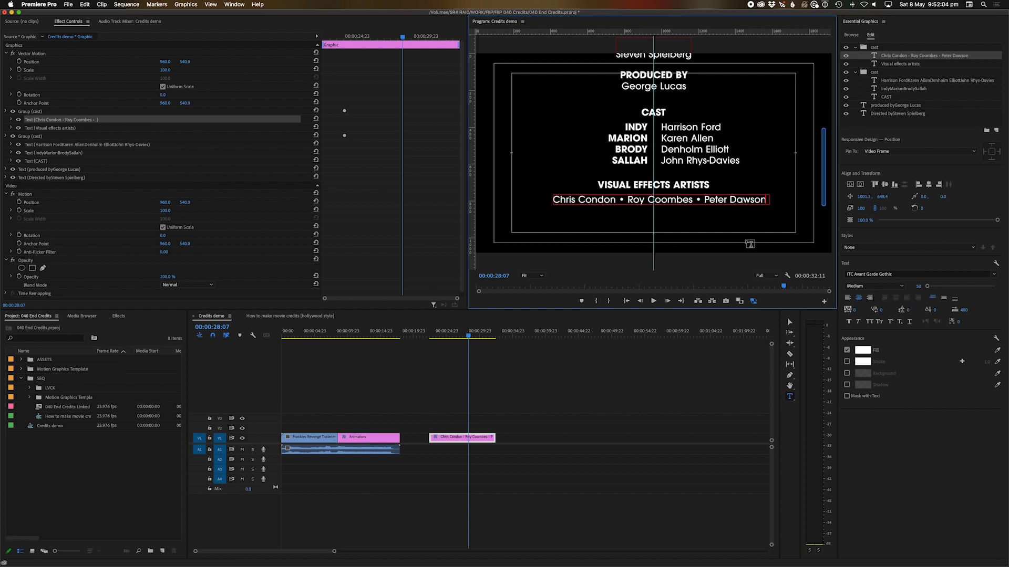
# Add a second centred line with three more bullet-separated artist names.
pyautogui.press('Return')
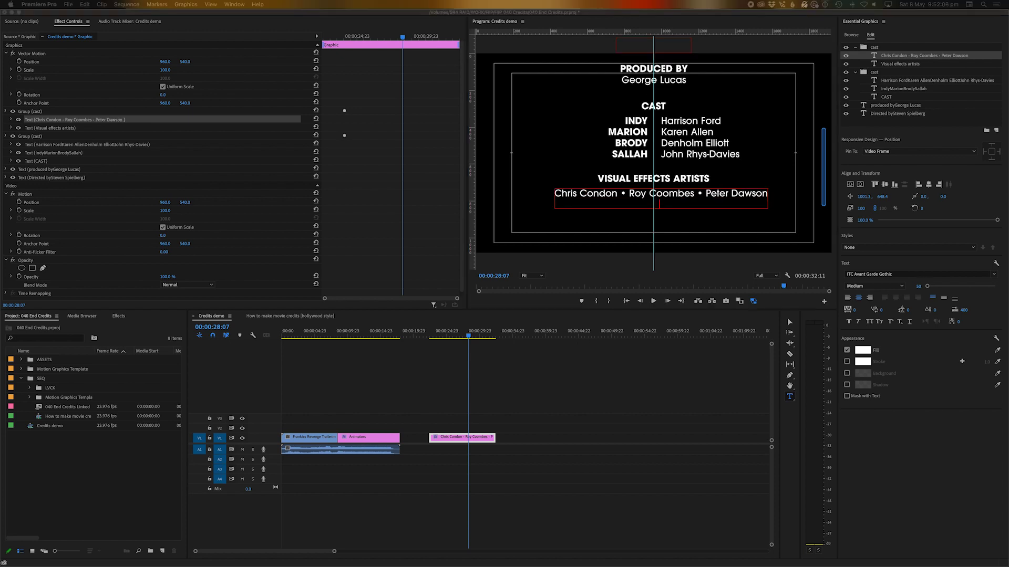
pyautogui.write('Yves De Bono')
pyautogui.write('•')
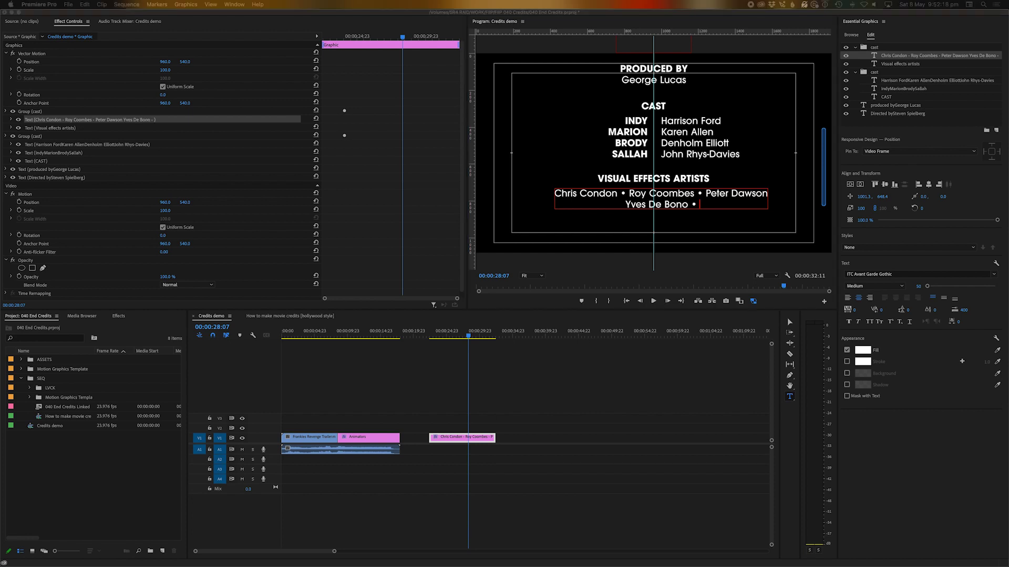
pyautogui.click(699, 209)
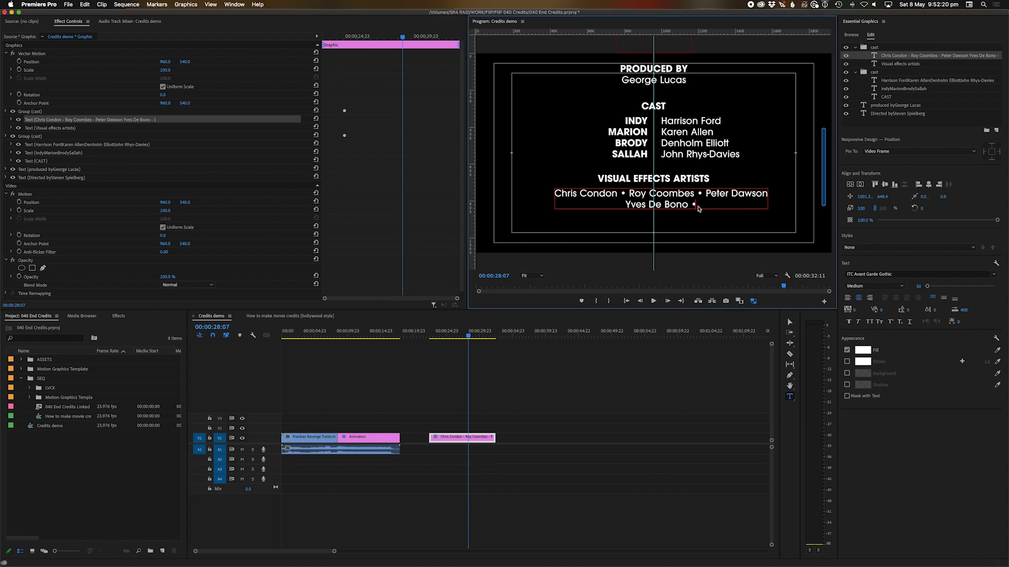
pyautogui.write('Rodney Fuller')
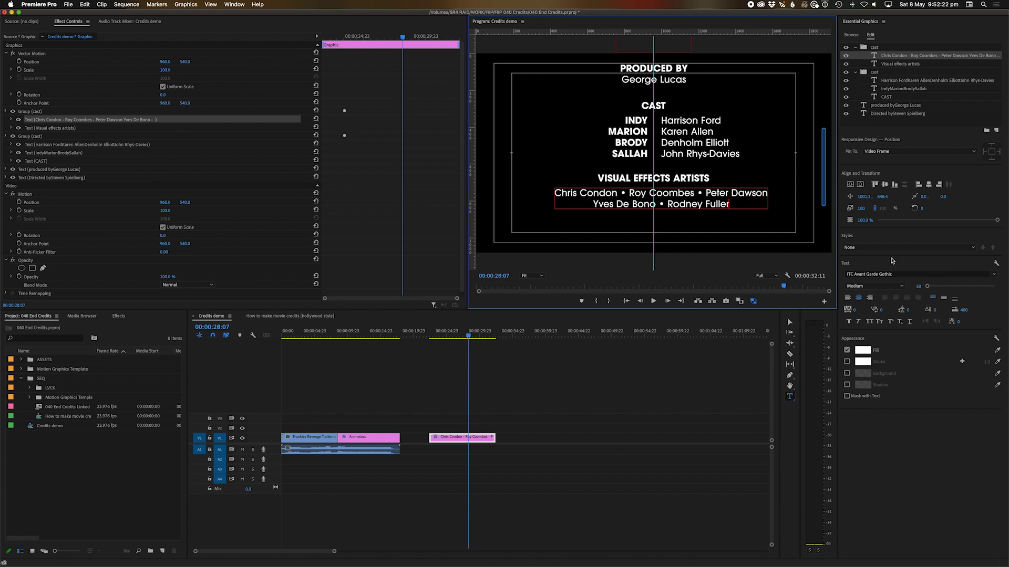
pyautogui.write(' •')
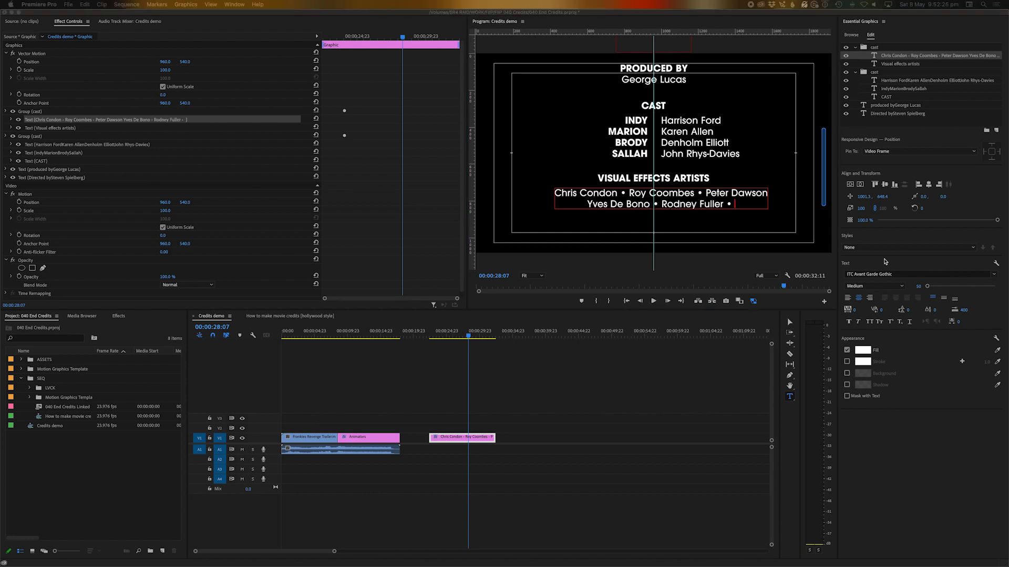
pyautogui.click(749, 221)
pyautogui.write('Ken Gittens')
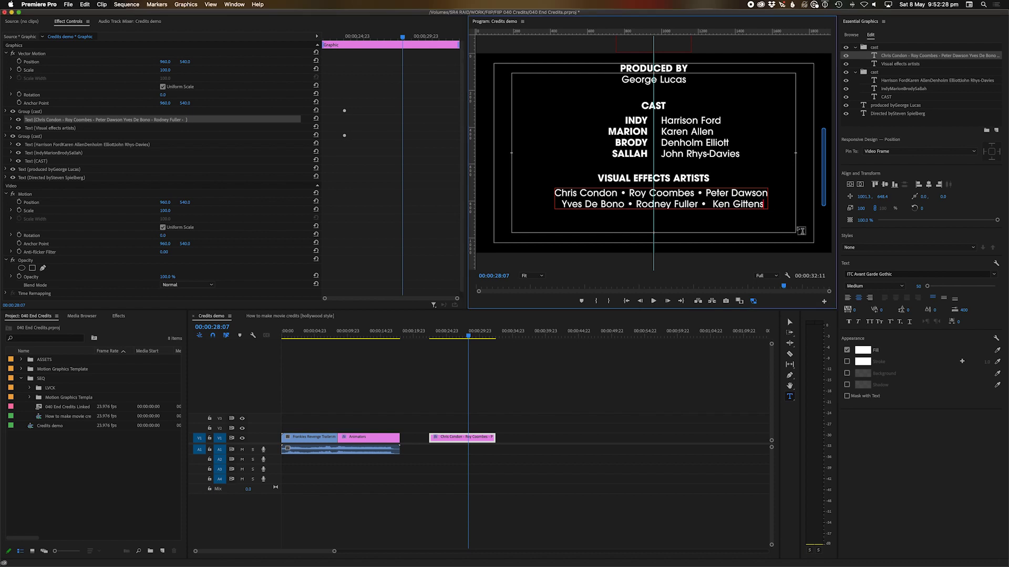
# Play the credits roll from the start to review it.
pyautogui.click(473, 362)
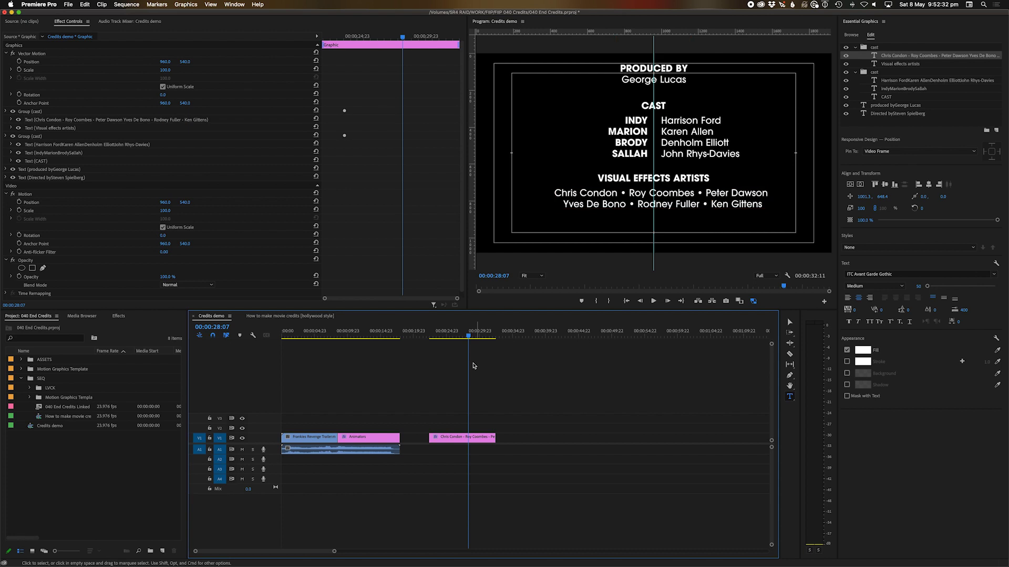
pyautogui.moveTo(436, 336); pyautogui.dragTo(455, 337)
pyautogui.press('space')
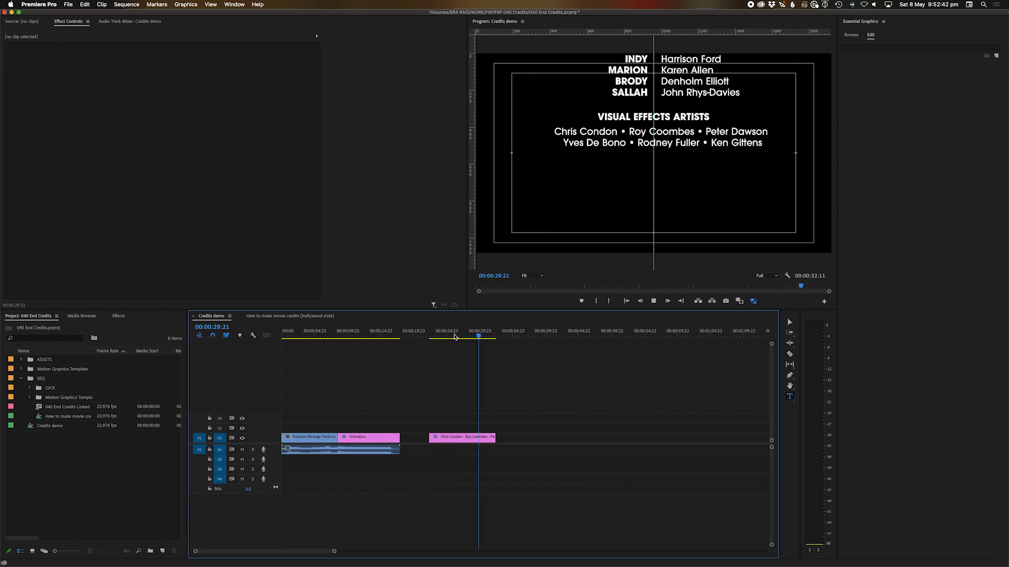
pyautogui.moveTo(453, 337); pyautogui.dragTo(435, 347)
pyautogui.press('space')
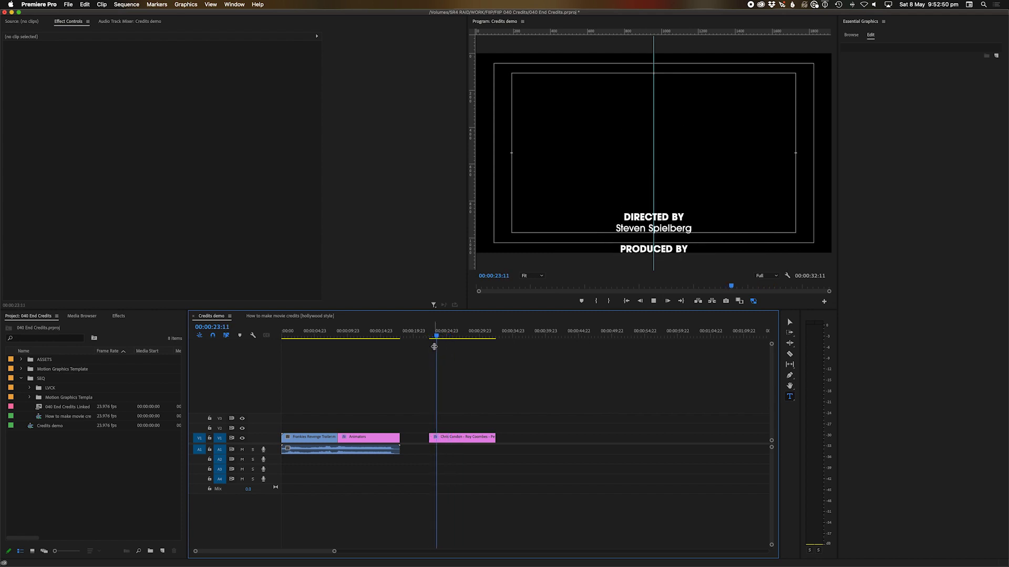
# Turn Start Offscreen off to preview the roll, then turn it back on.
pyautogui.click(456, 437)
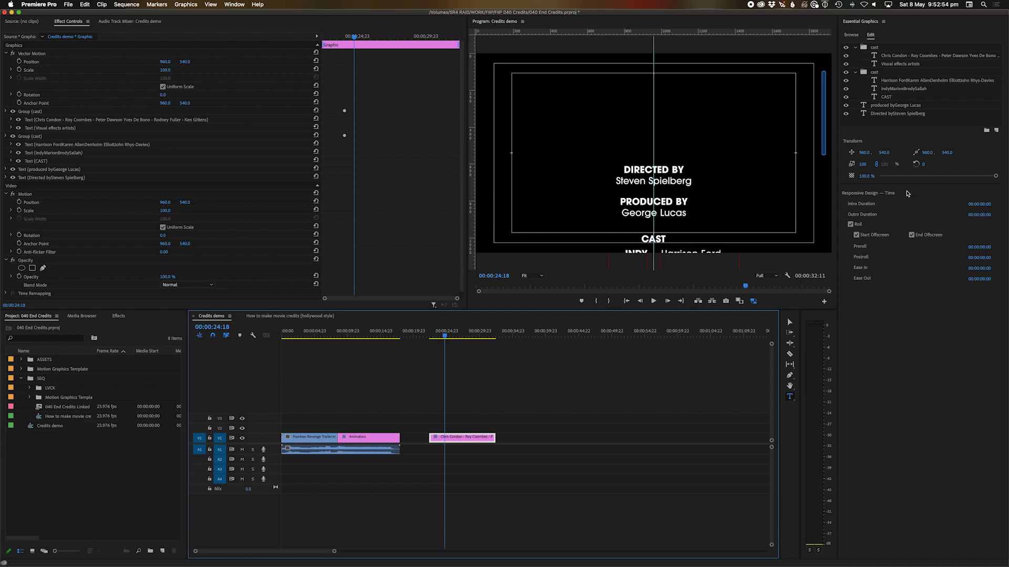
pyautogui.click(857, 236)
pyautogui.click(433, 337)
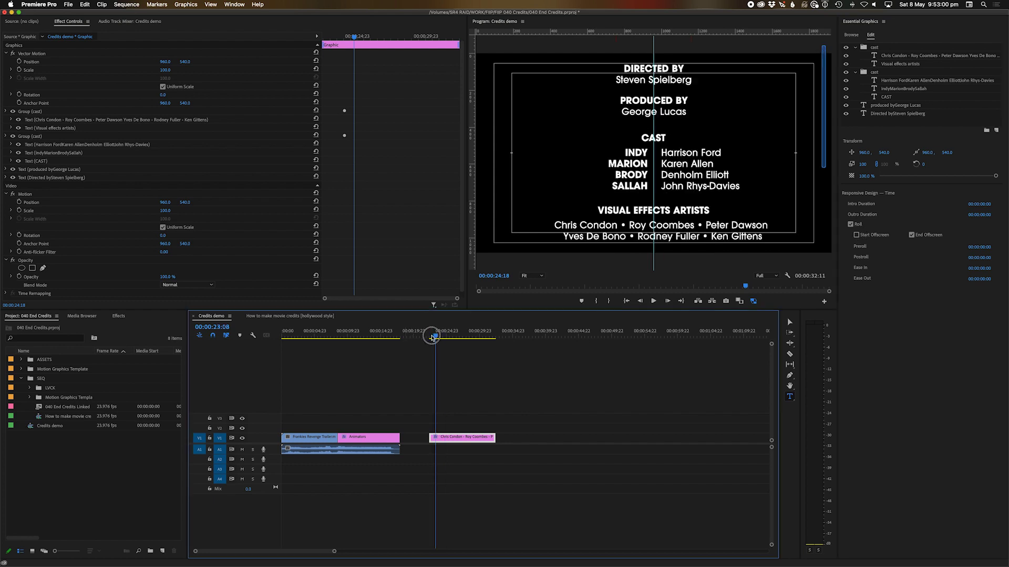
pyautogui.press('space')
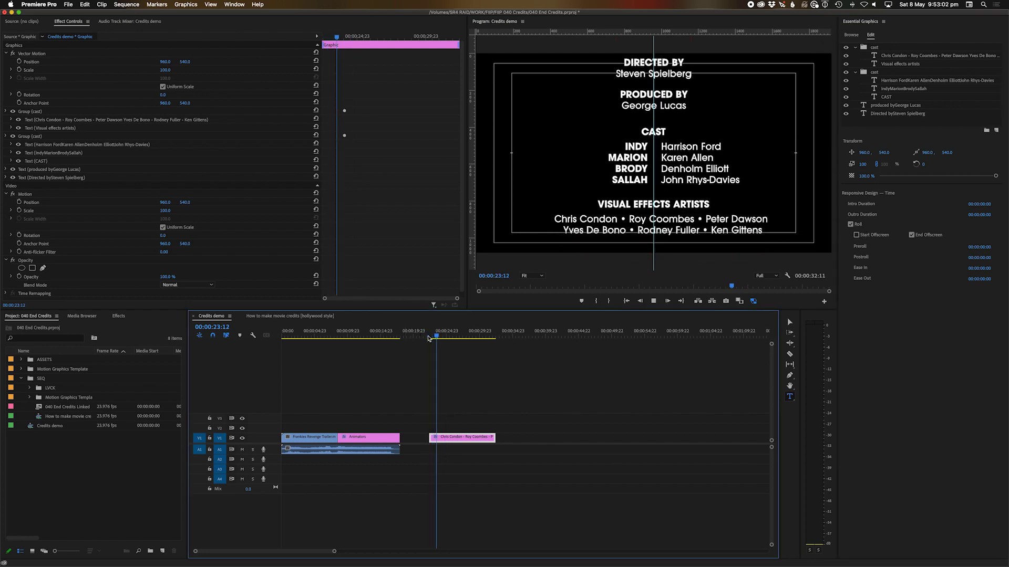
pyautogui.press('space')
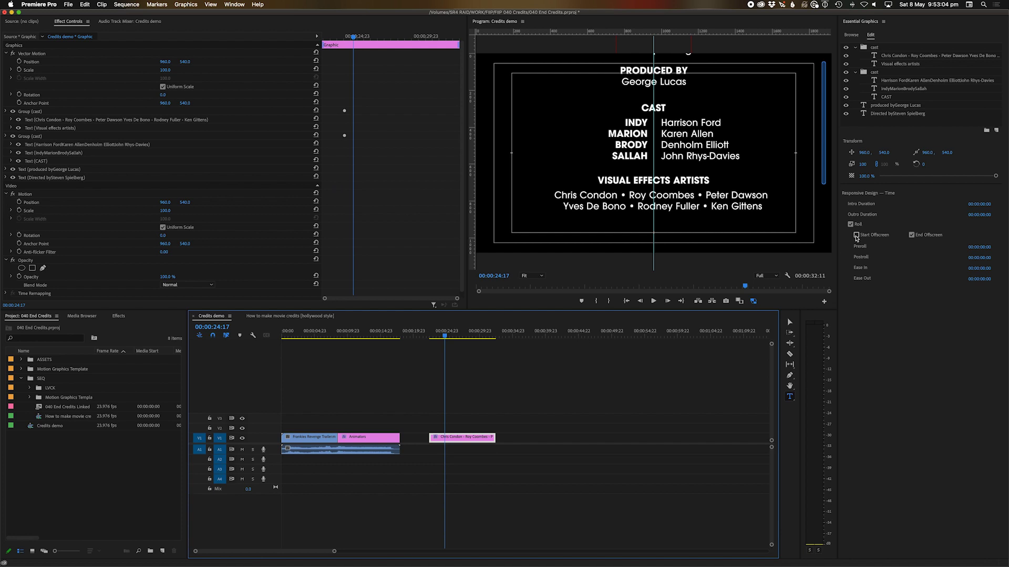
pyautogui.click(857, 236)
# Try a 4-second preroll, scrub to check it, then undo it.
pyautogui.moveTo(441, 337); pyautogui.dragTo(450, 340)
pyautogui.click(981, 247)
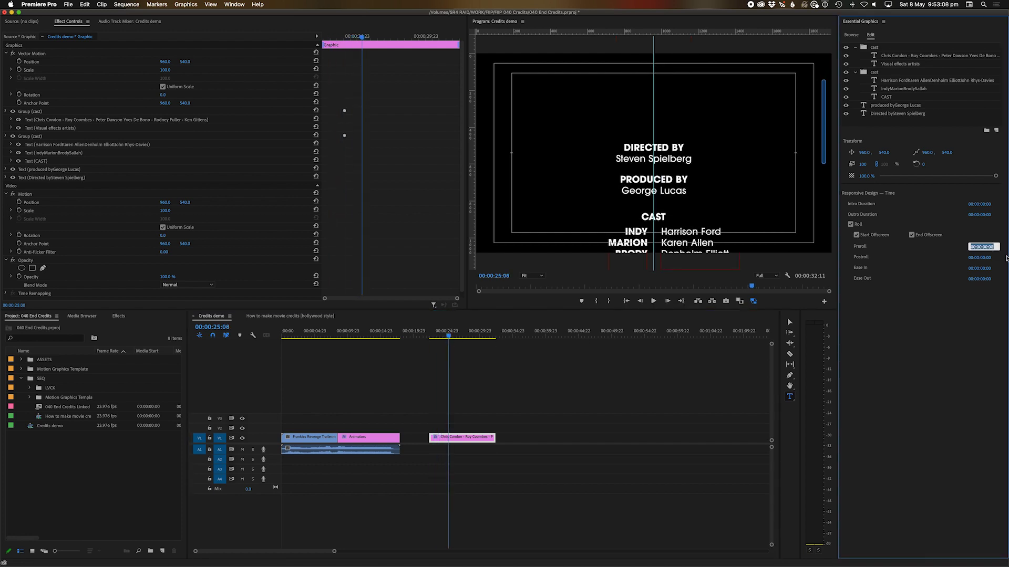
pyautogui.write('4')
pyautogui.press('Return')
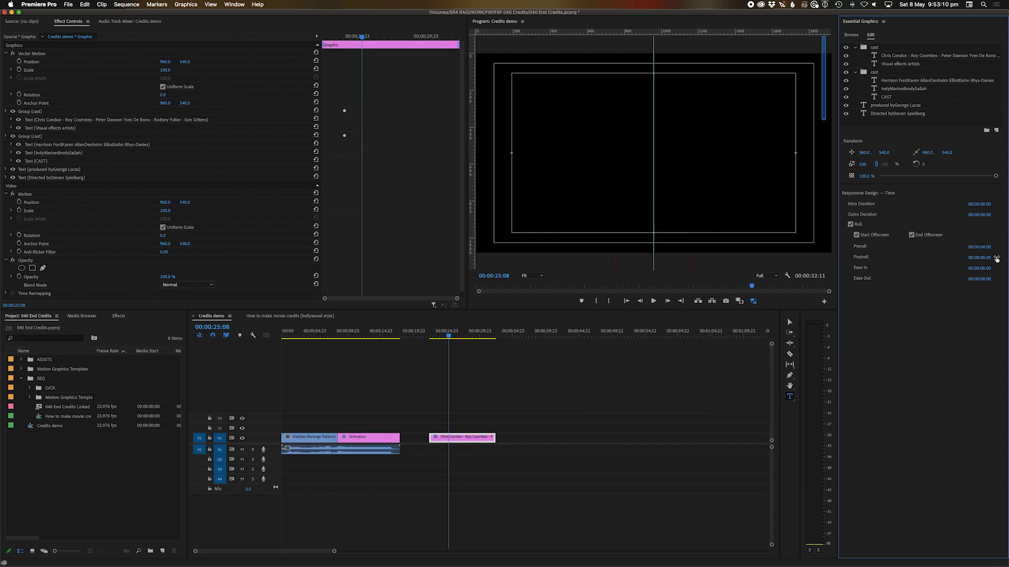
pyautogui.click(450, 338)
pyautogui.moveTo(450, 337); pyautogui.dragTo(457, 338)
pyautogui.press('super+z')
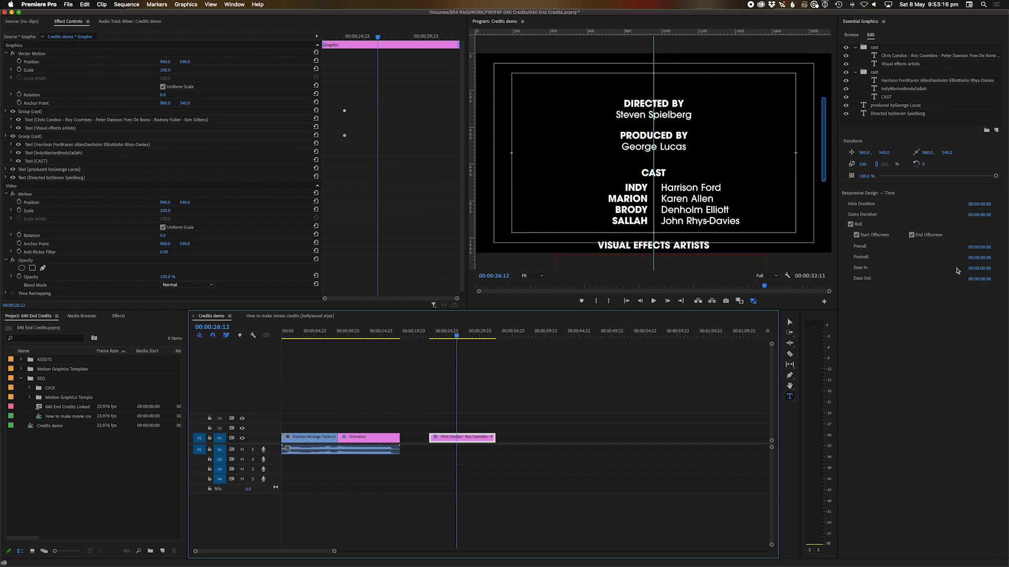
# Set the roll's postroll to 4 seconds and check the ending.
pyautogui.click(978, 258)
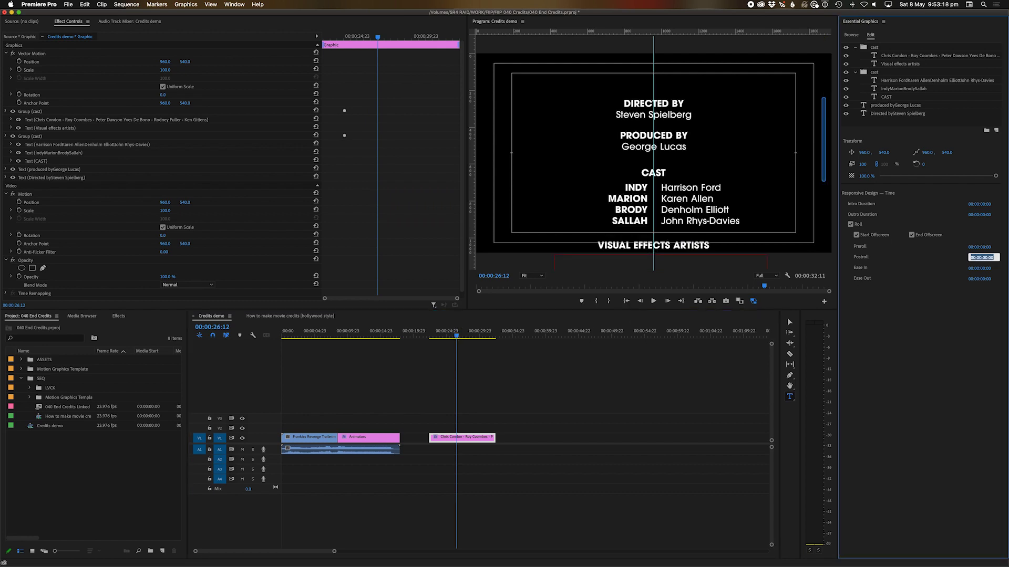
pyautogui.write('4')
pyautogui.press('Return')
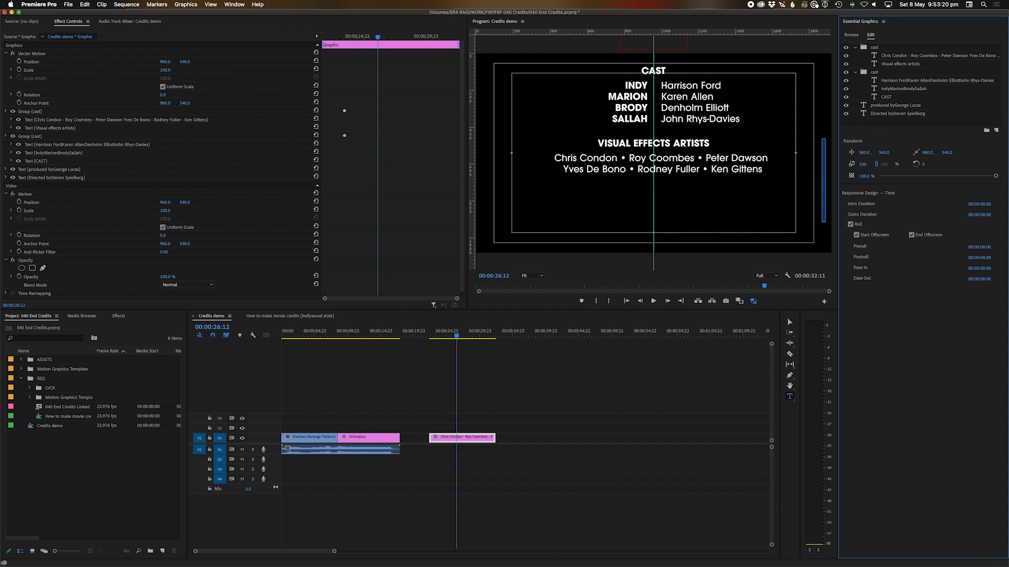
pyautogui.click(471, 334)
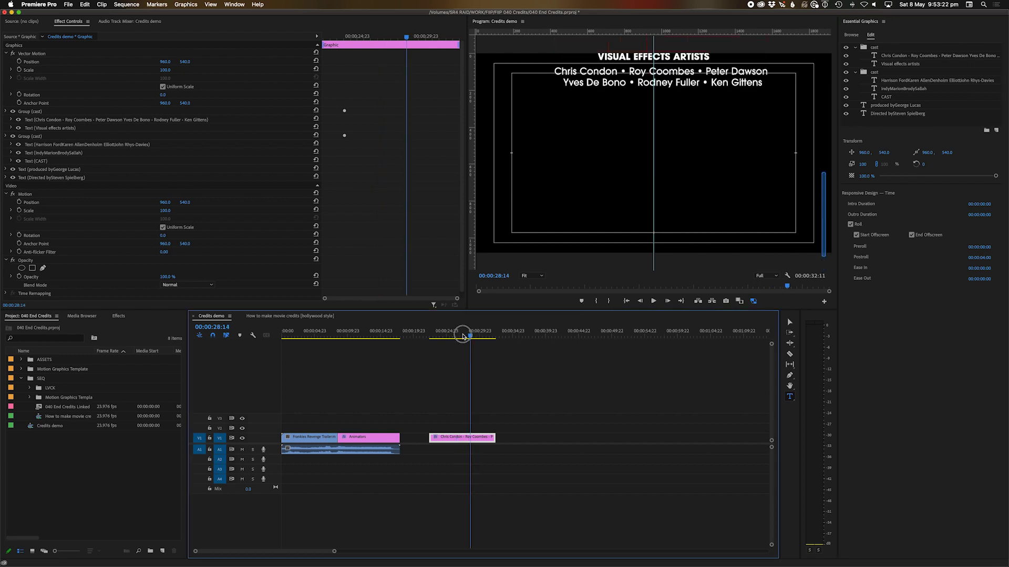
pyautogui.moveTo(462, 336); pyautogui.dragTo(469, 336)
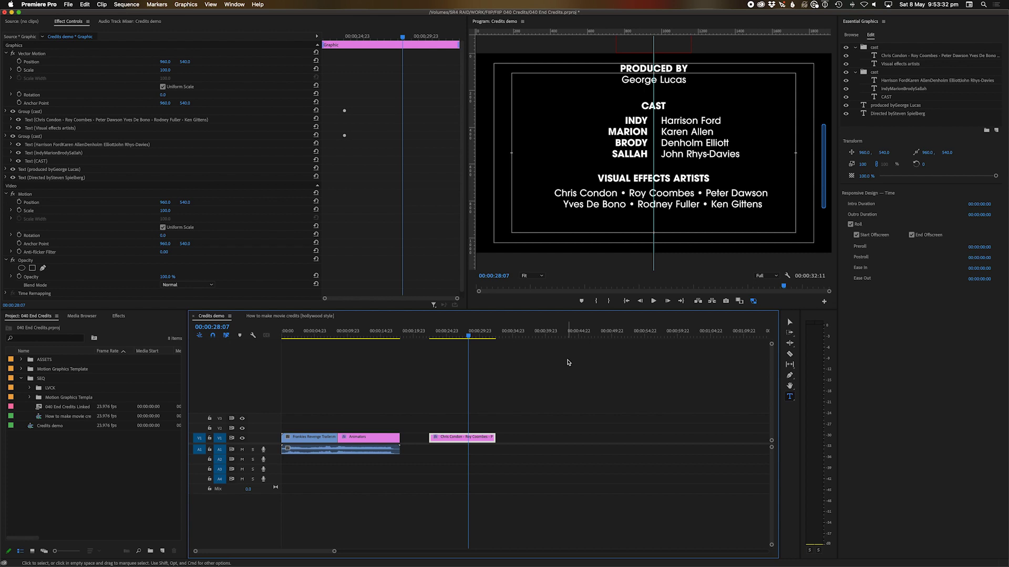
# Turn End Offscreen off to preview the roll, then turn it back on.
pyautogui.click(912, 235)
pyautogui.moveTo(473, 334); pyautogui.dragTo(495, 334)
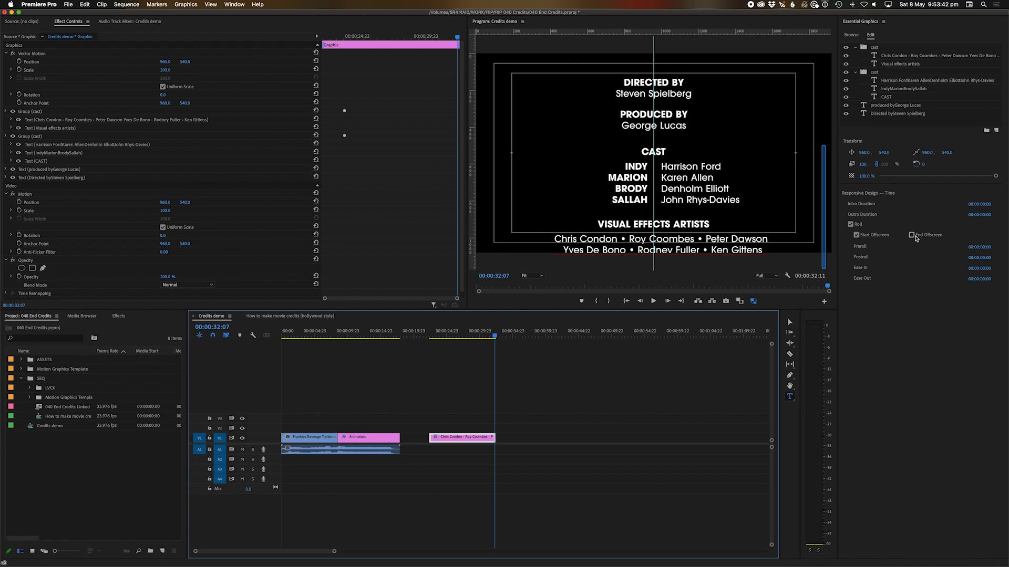
pyautogui.click(915, 238)
pyautogui.moveTo(451, 336)
pyautogui.mouseDown()
pyautogui.moveTo(430, 336)
pyautogui.moveTo(455, 340)
pyautogui.mouseUp()
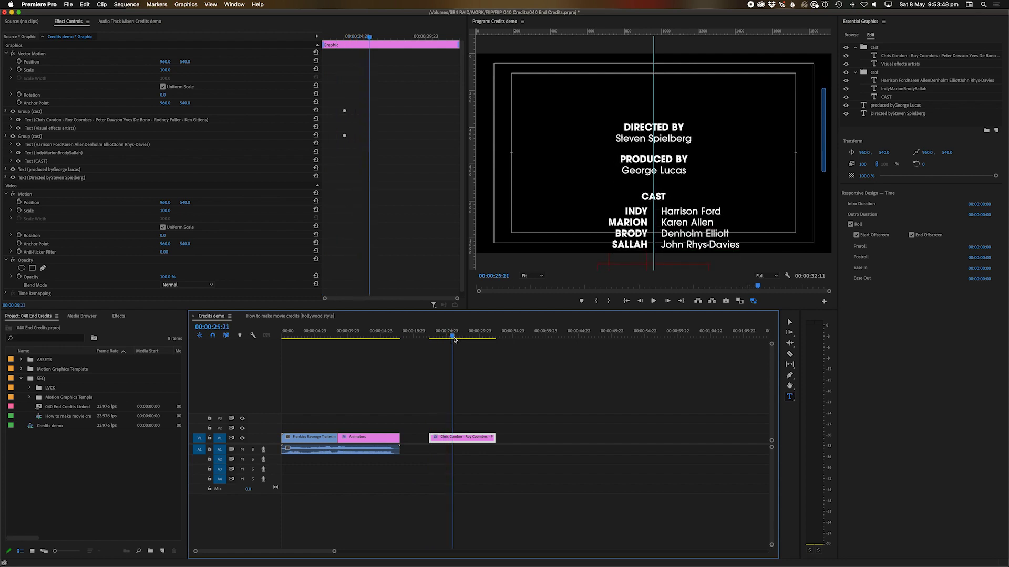
# Select the credits clip and start Graphics > Export As Motion Graphics Template.
pyautogui.click(464, 446)
pyautogui.click(463, 438)
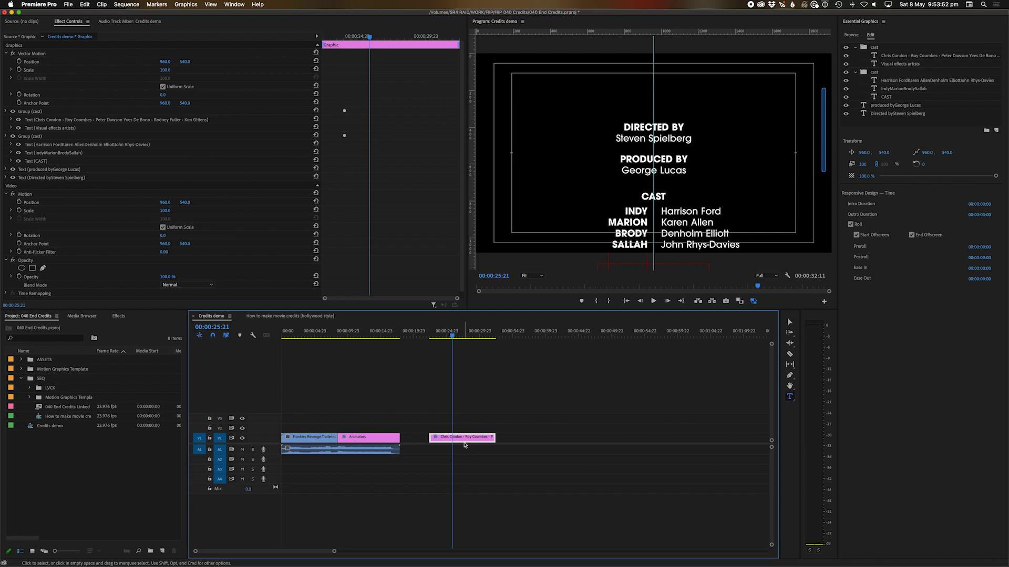
pyautogui.click(232, 4)
pyautogui.moveTo(194, 4)
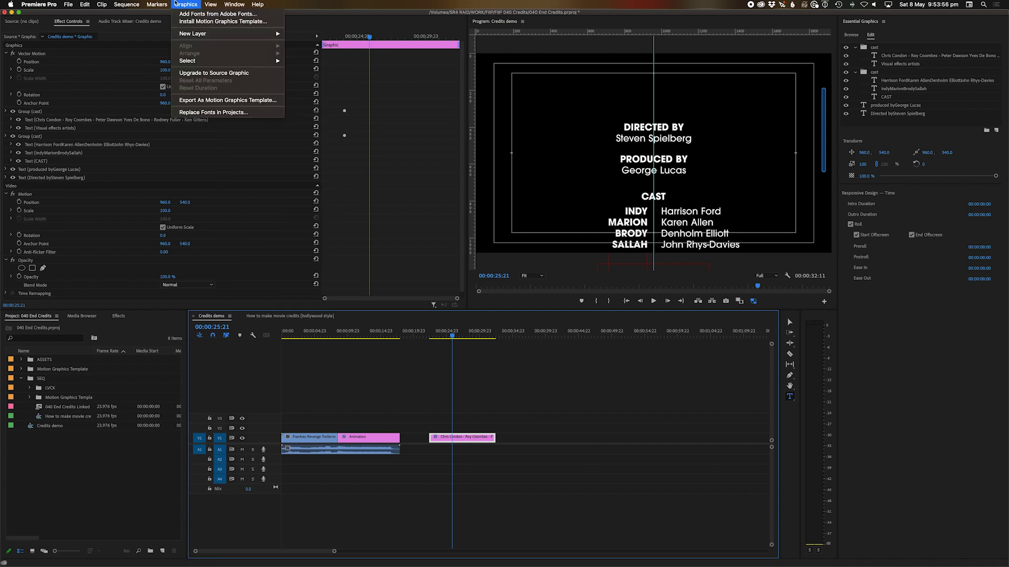
pyautogui.moveTo(163, 3)
pyautogui.click(213, 100)
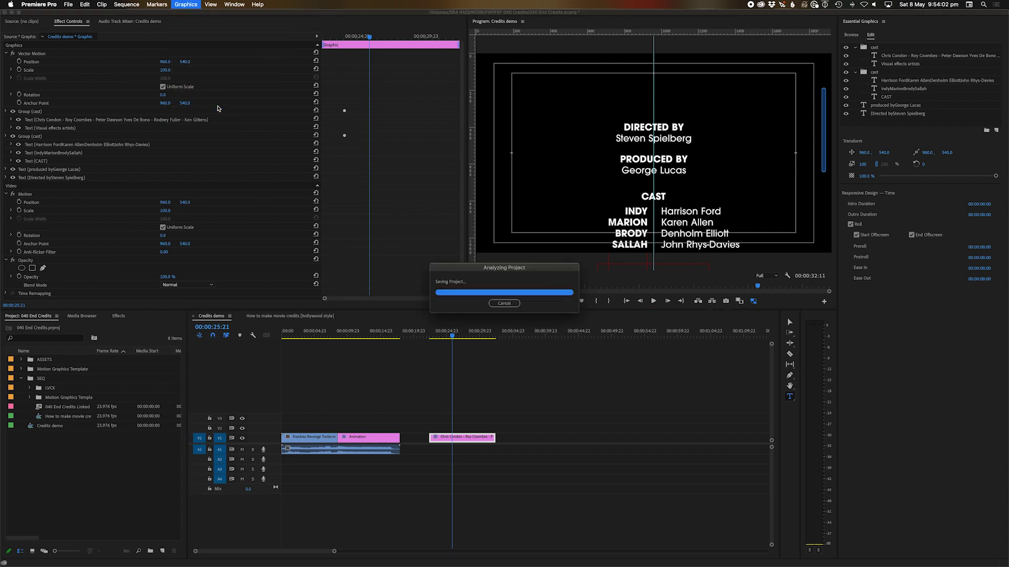
# Name the template 'End credits template', set the templates folder, and export.
pyautogui.click(458, 200)
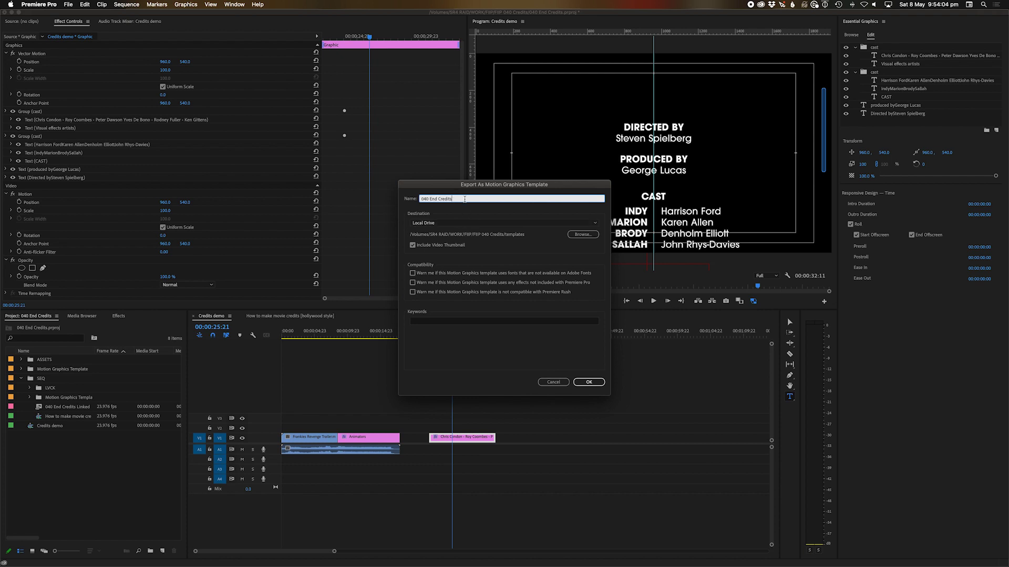
pyautogui.tripleClick(464, 199)
pyautogui.write('End credits template')
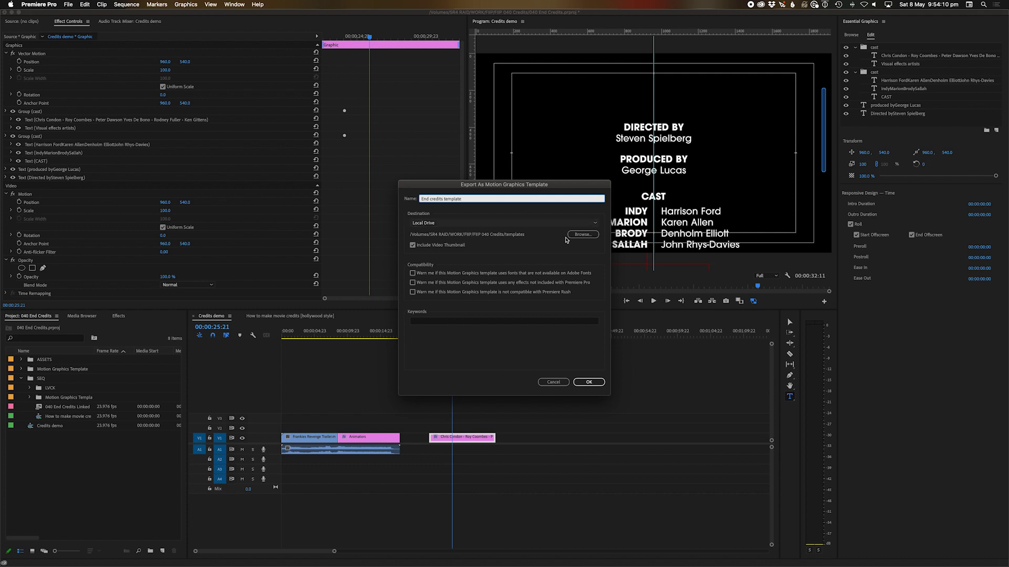
pyautogui.click(582, 235)
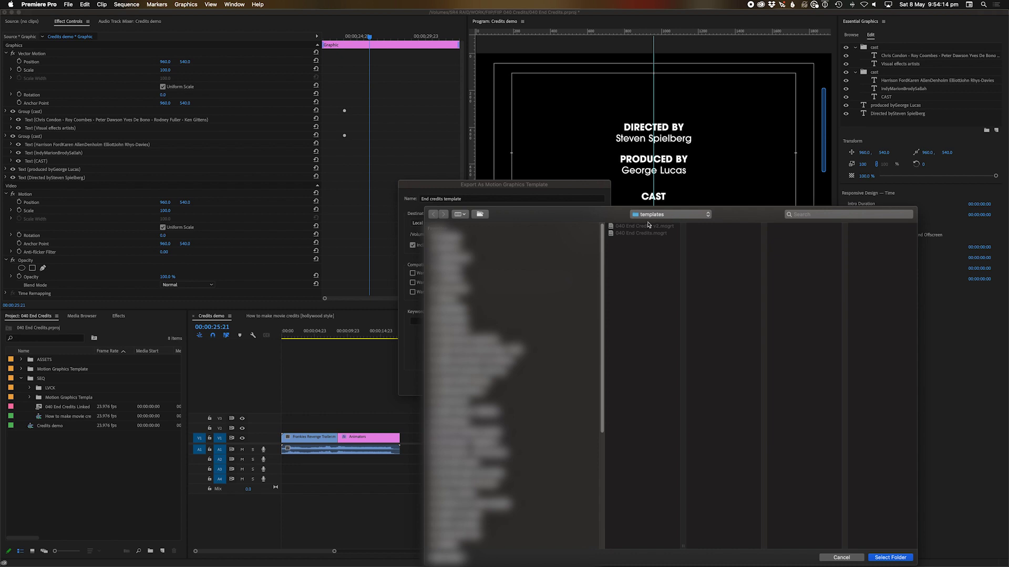
pyautogui.click(892, 558)
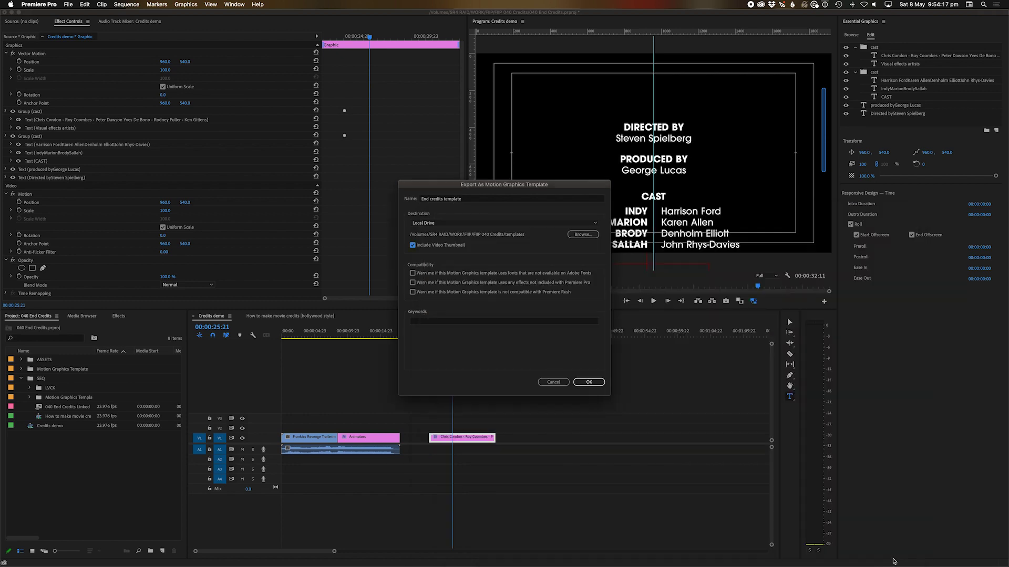
pyautogui.click(590, 382)
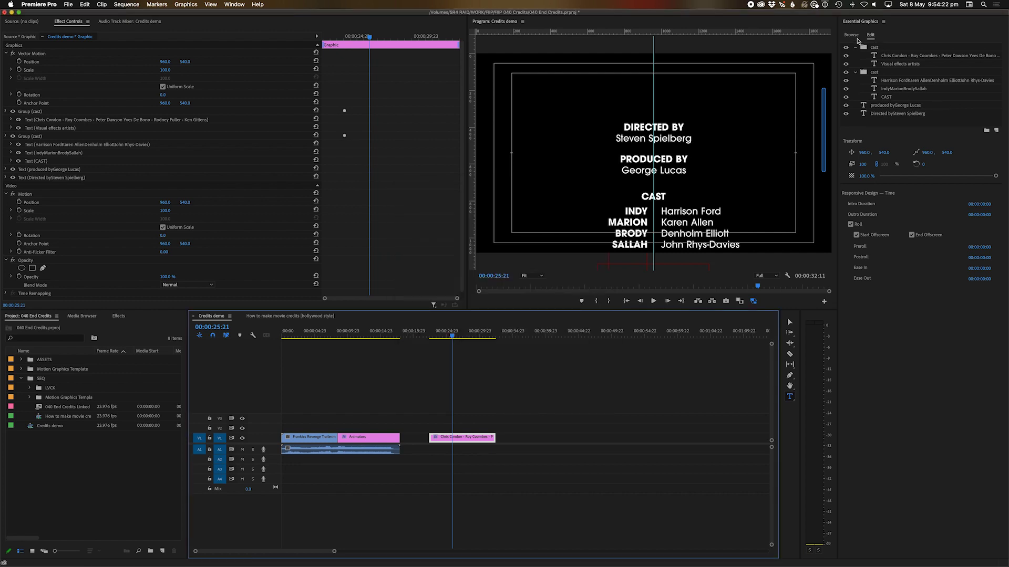
# Delete the old 040 End Credits v2 template from the Essential Graphics library.
pyautogui.click(852, 35)
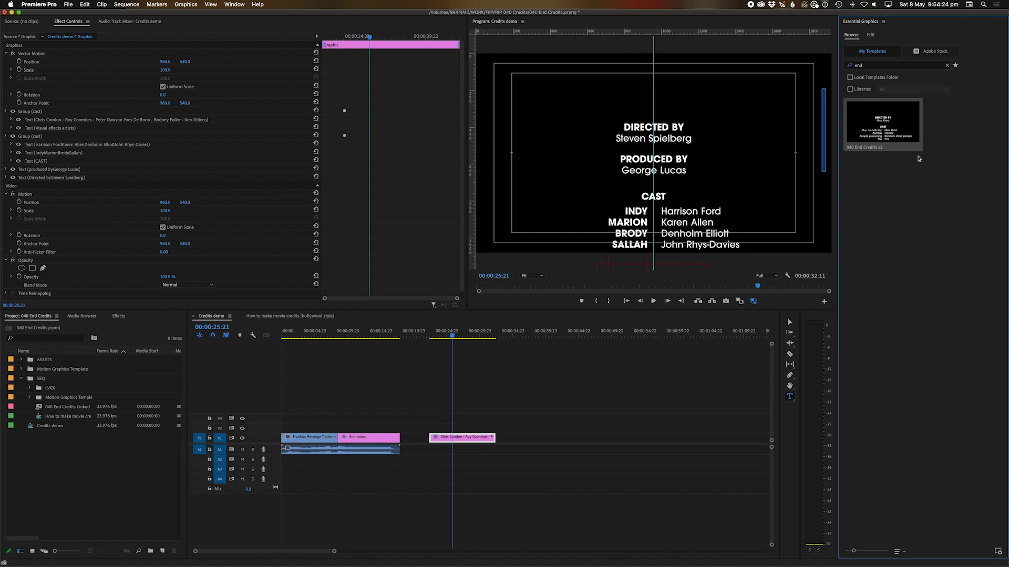
pyautogui.rightClick(903, 121)
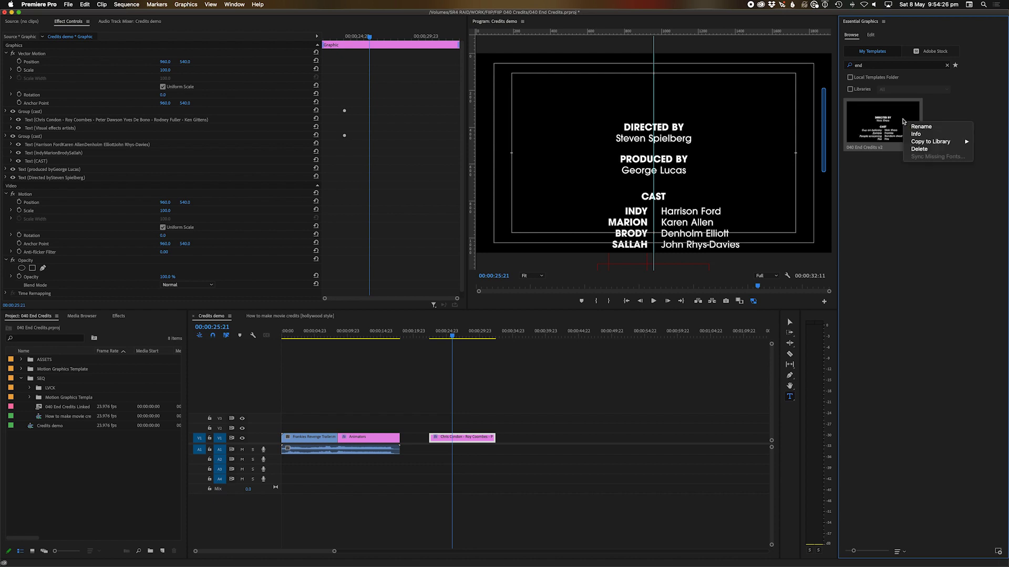
pyautogui.click(918, 149)
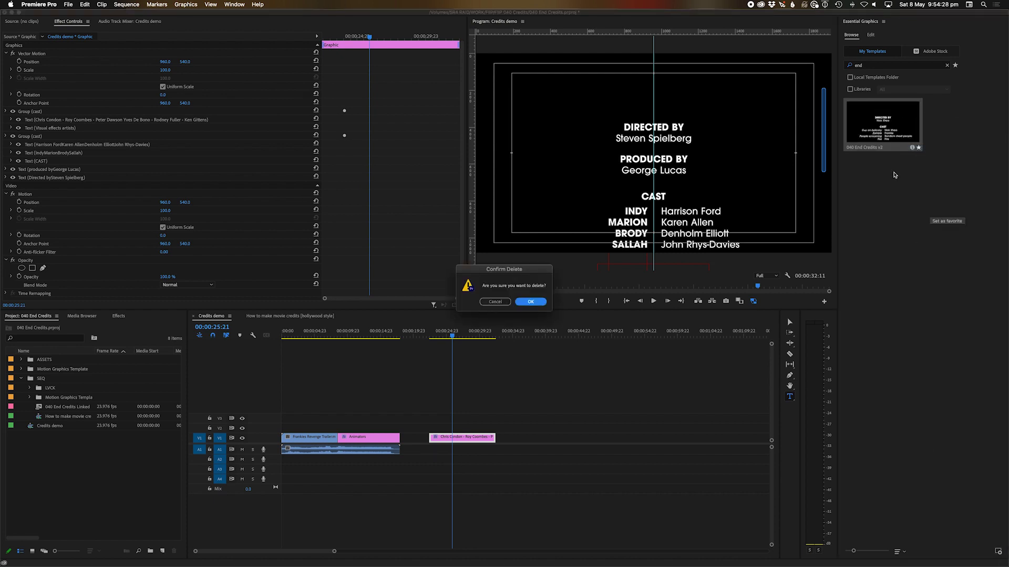
pyautogui.click(536, 304)
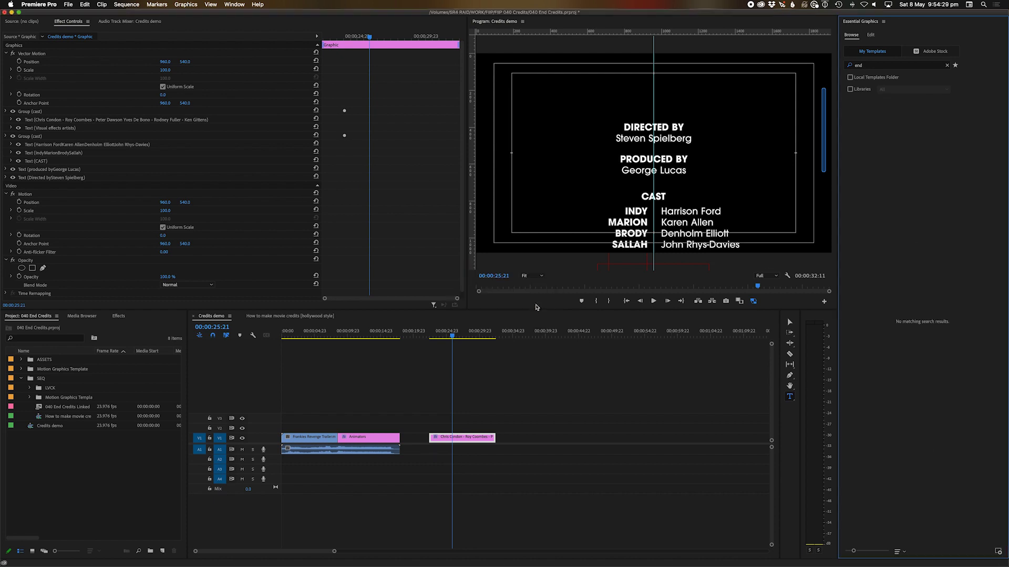
# Install the End credits template.mogrt file into the template library.
pyautogui.click(997, 553)
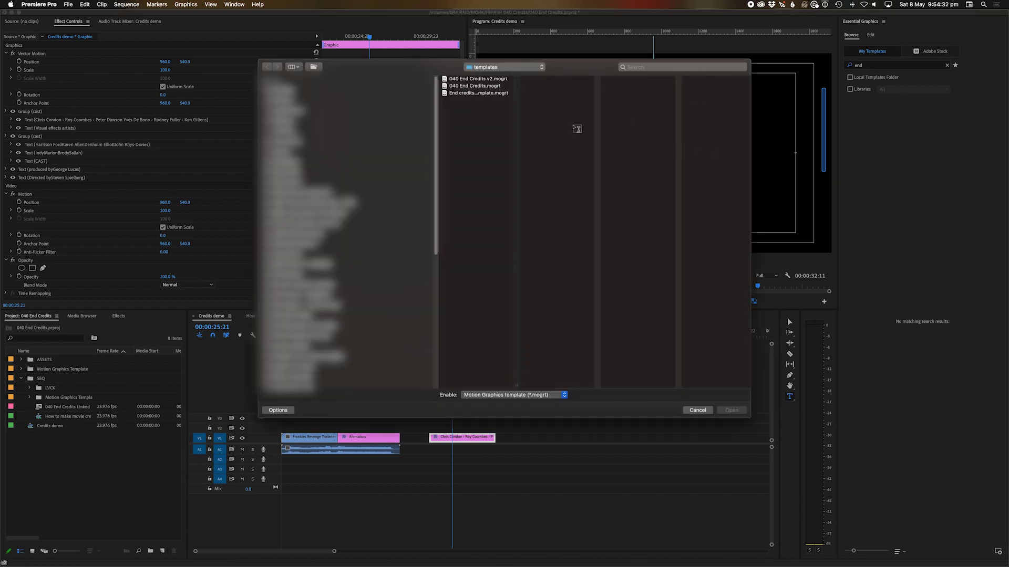
pyautogui.click(495, 94)
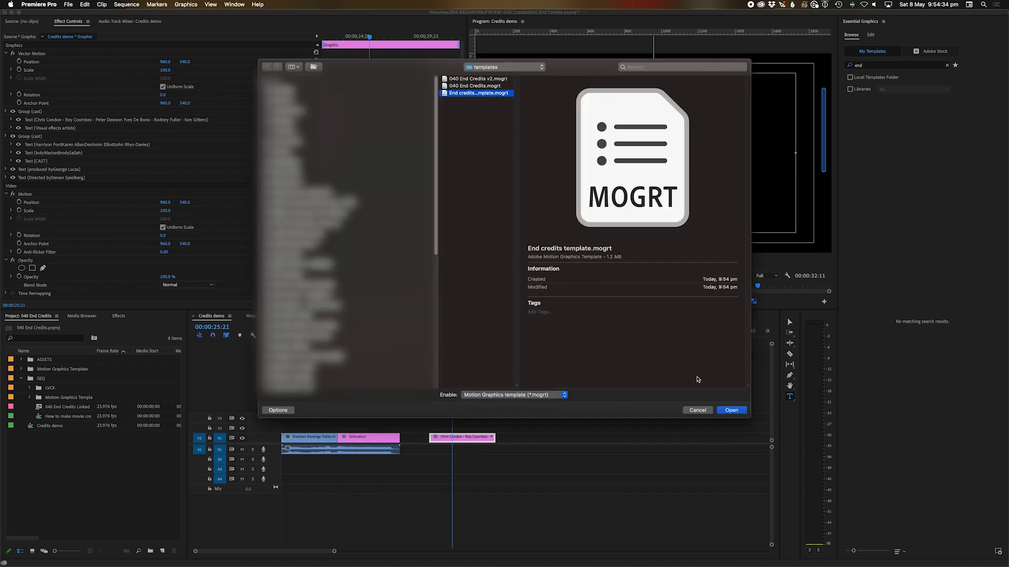
pyautogui.click(732, 409)
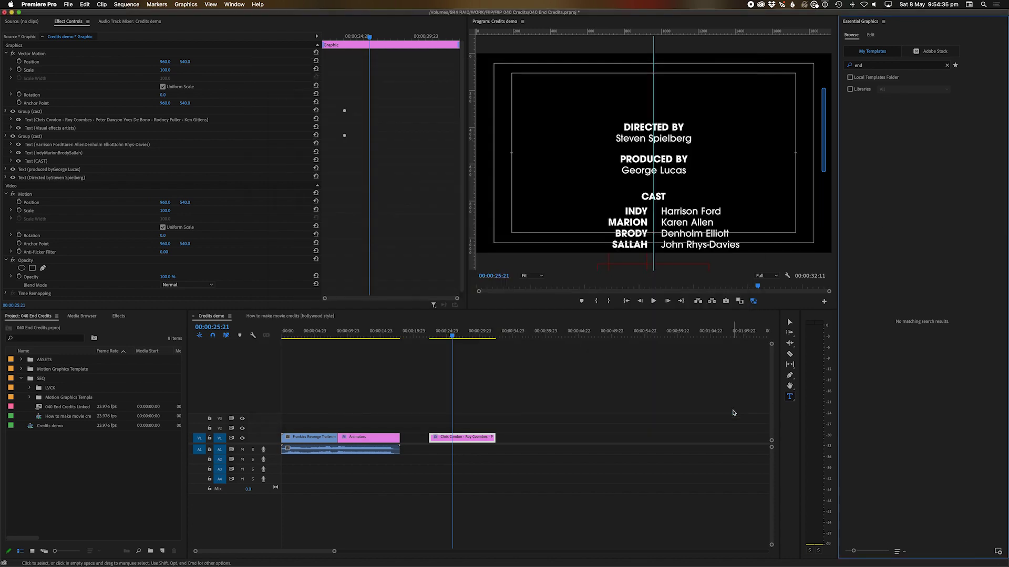
# Search templates for "end" and drag End credits template after the existing credits.
pyautogui.click(947, 65)
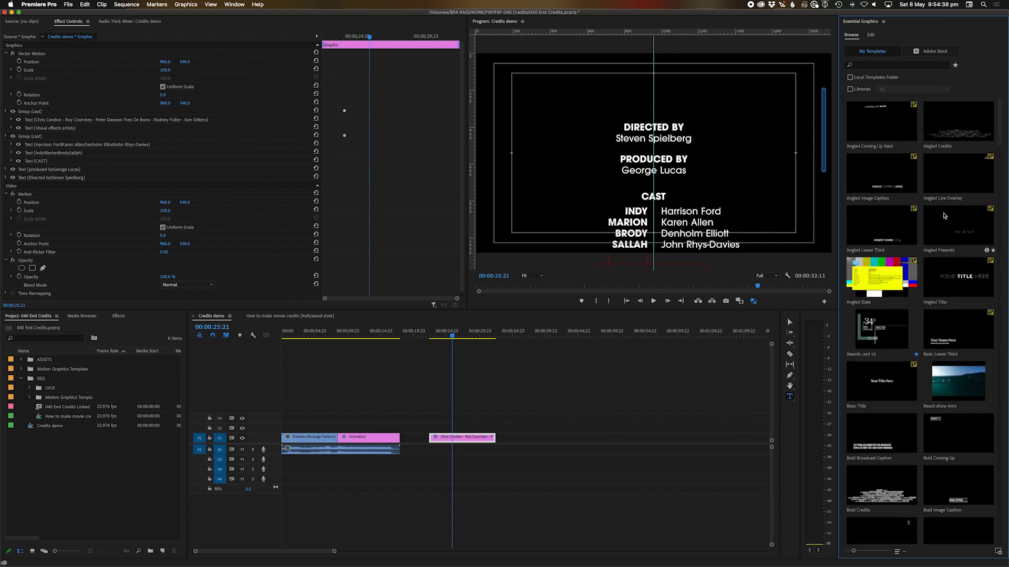
pyautogui.click(899, 65)
pyautogui.write('en')
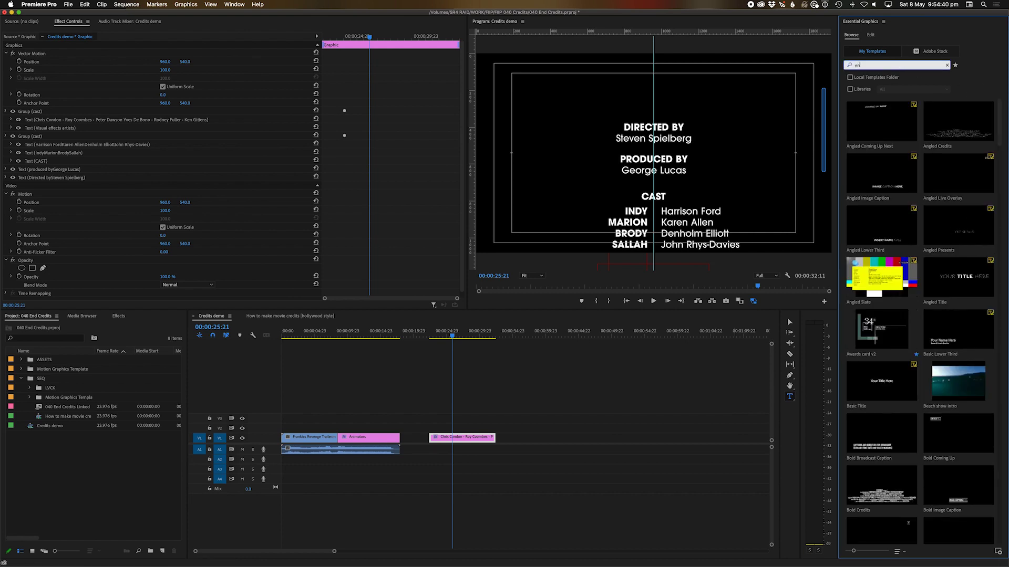
pyautogui.write('d')
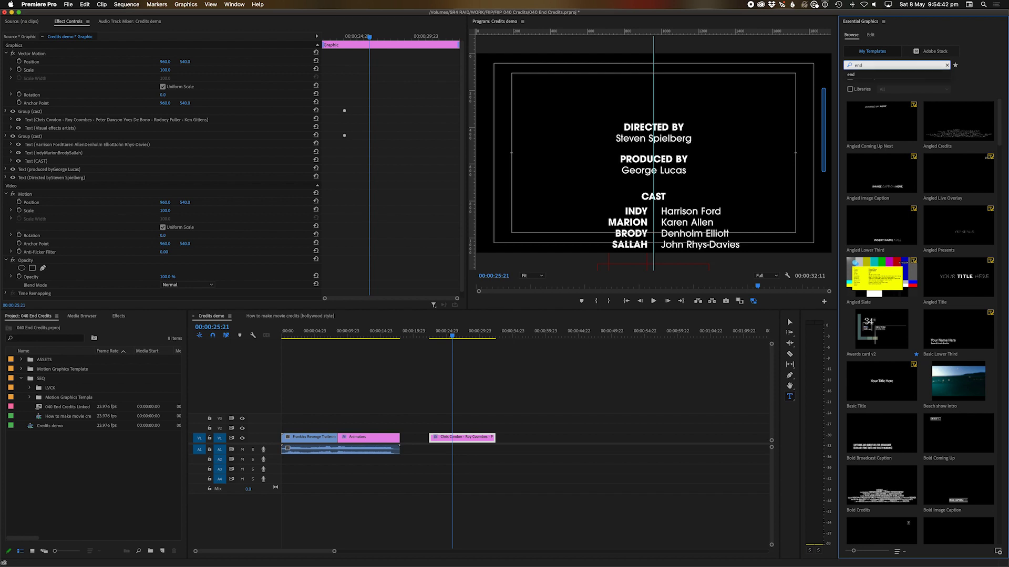
pyautogui.press('Return')
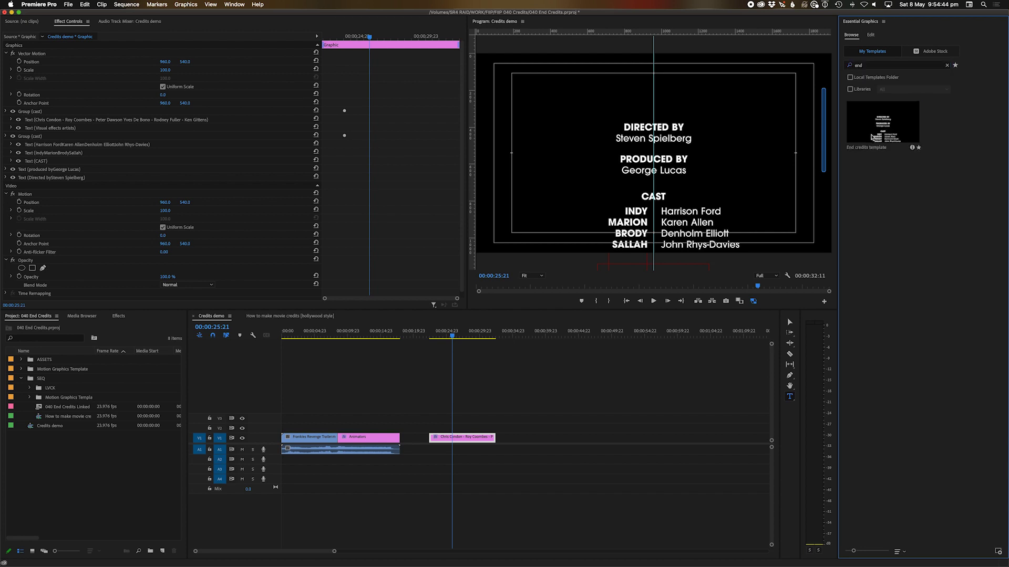
pyautogui.moveTo(871, 139); pyautogui.dragTo(524, 437)
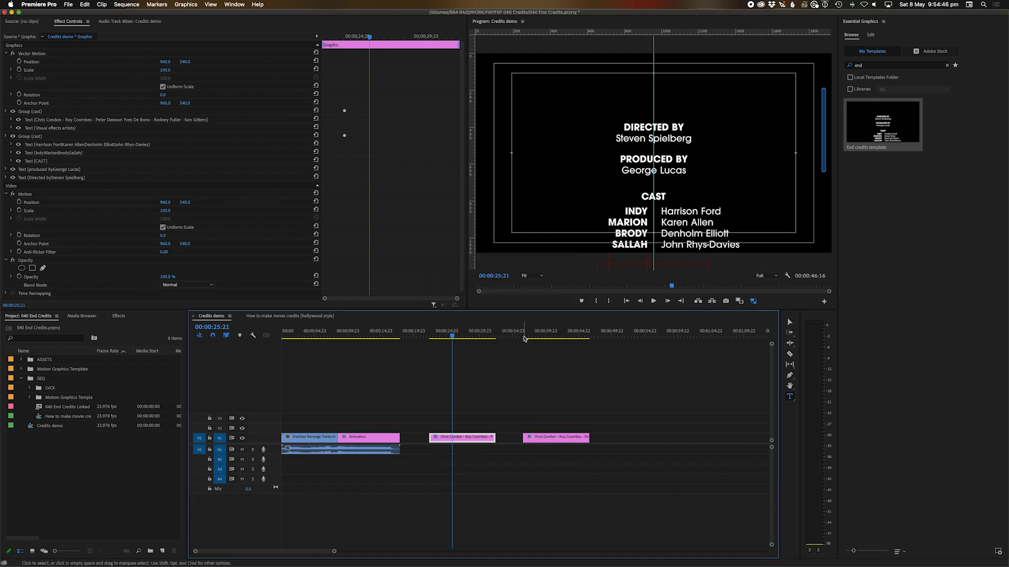
# Play the newly placed End credits template clip and select it.
pyautogui.press('Down')
pyautogui.press('space')
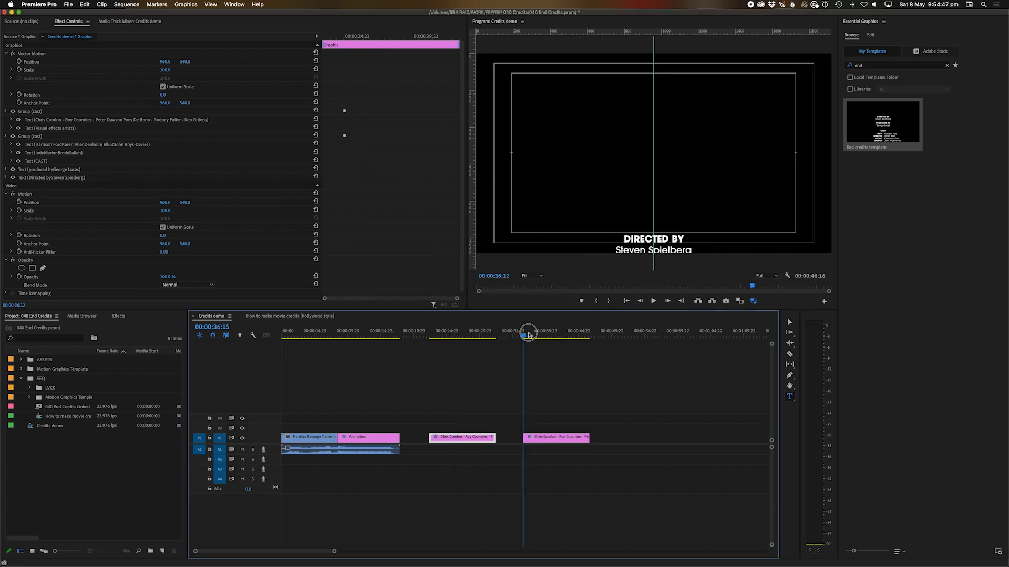
pyautogui.click(564, 437)
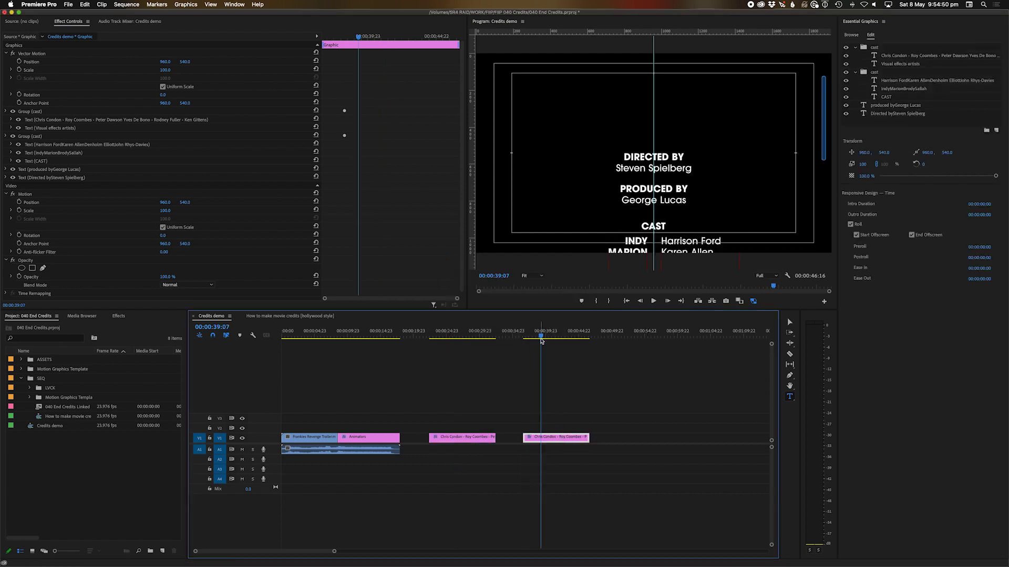
# Rename the template's first cast group to Other workers and preview the roll.
pyautogui.click(876, 75)
pyautogui.click(878, 48)
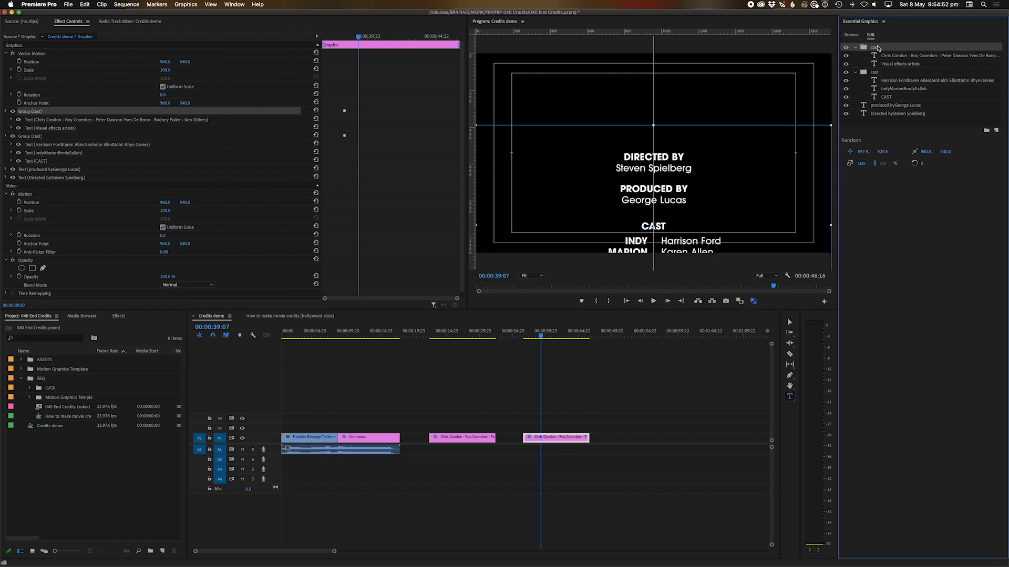
pyautogui.doubleClick(877, 48)
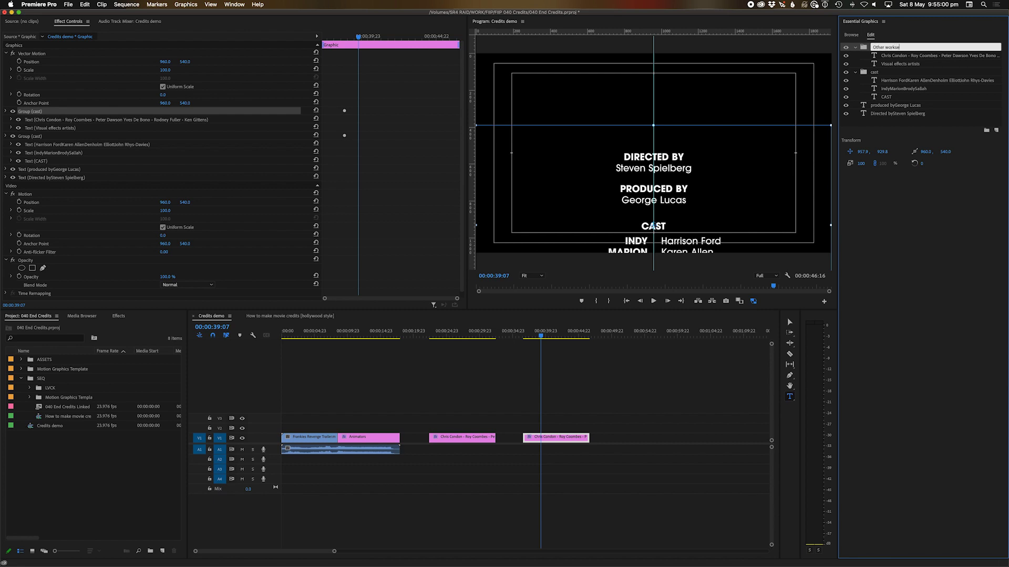
pyautogui.click(654, 416)
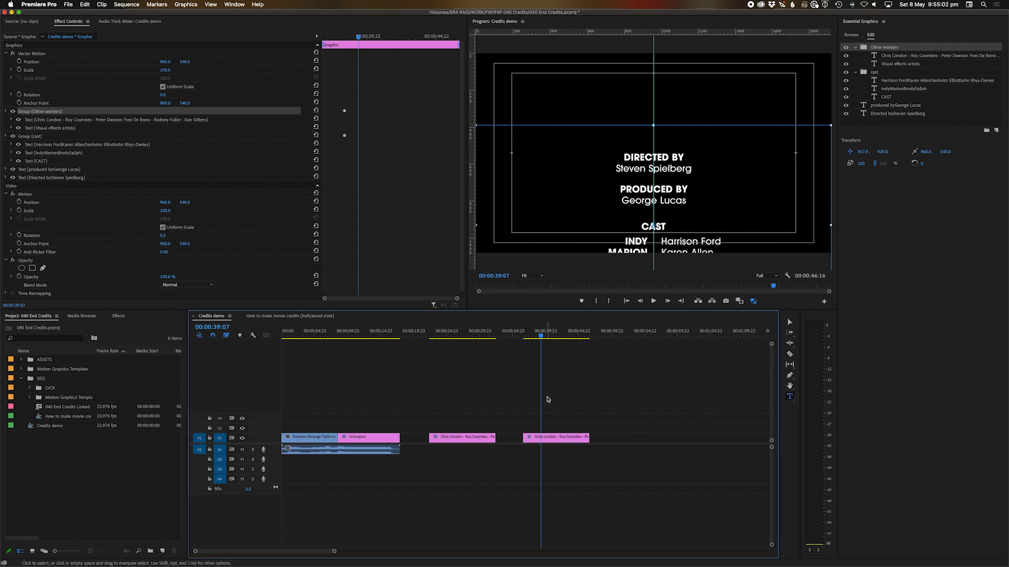
pyautogui.moveTo(541, 332)
pyautogui.mouseDown()
pyautogui.moveTo(560, 335)
pyautogui.moveTo(531, 333)
pyautogui.moveTo(559, 336)
pyautogui.mouseUp()
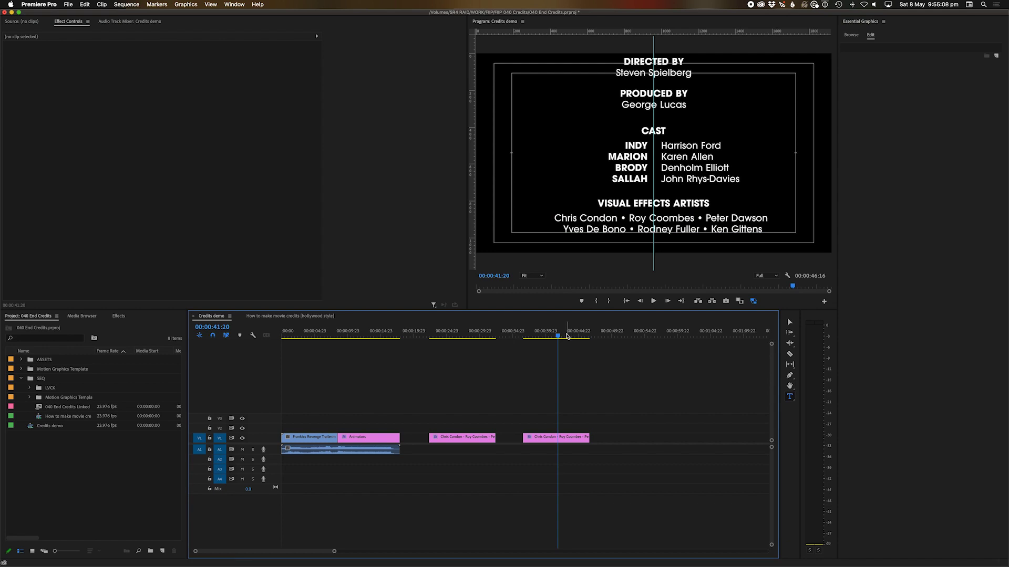
pyautogui.moveTo(539, 336)
pyautogui.mouseDown()
pyautogui.moveTo(525, 333)
pyautogui.moveTo(566, 339)
pyautogui.moveTo(547, 333)
pyautogui.moveTo(556, 338)
pyautogui.mouseUp()
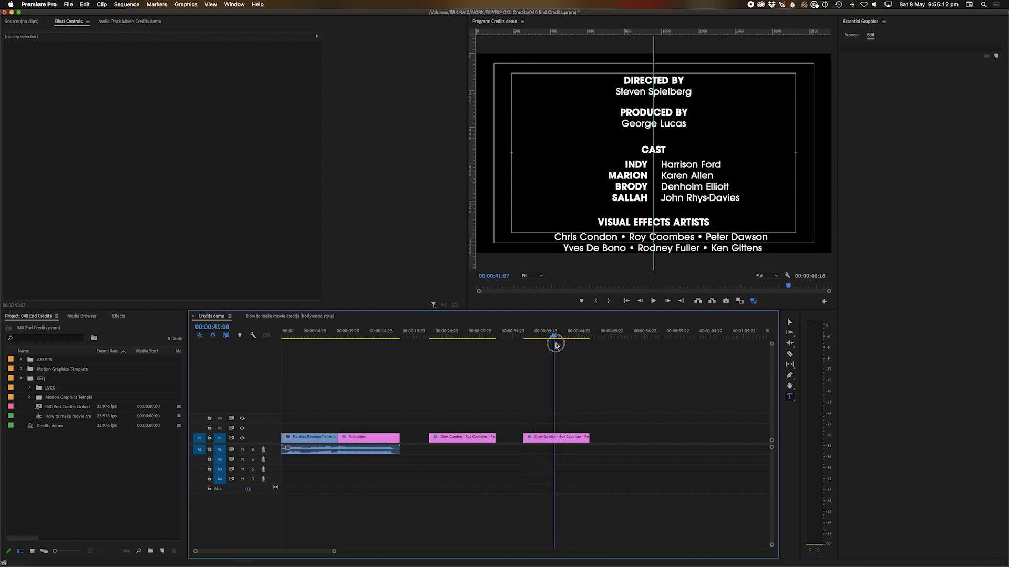